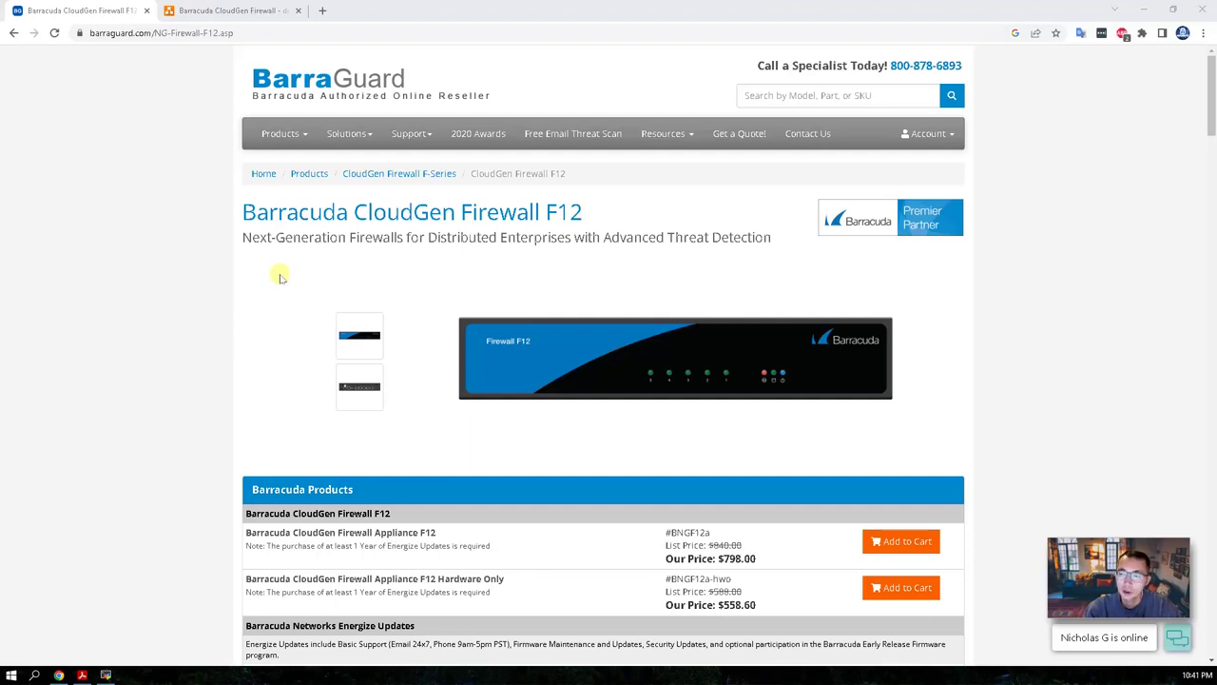
Show the F12's back-panel view and scroll down the product page.
click(357, 389)
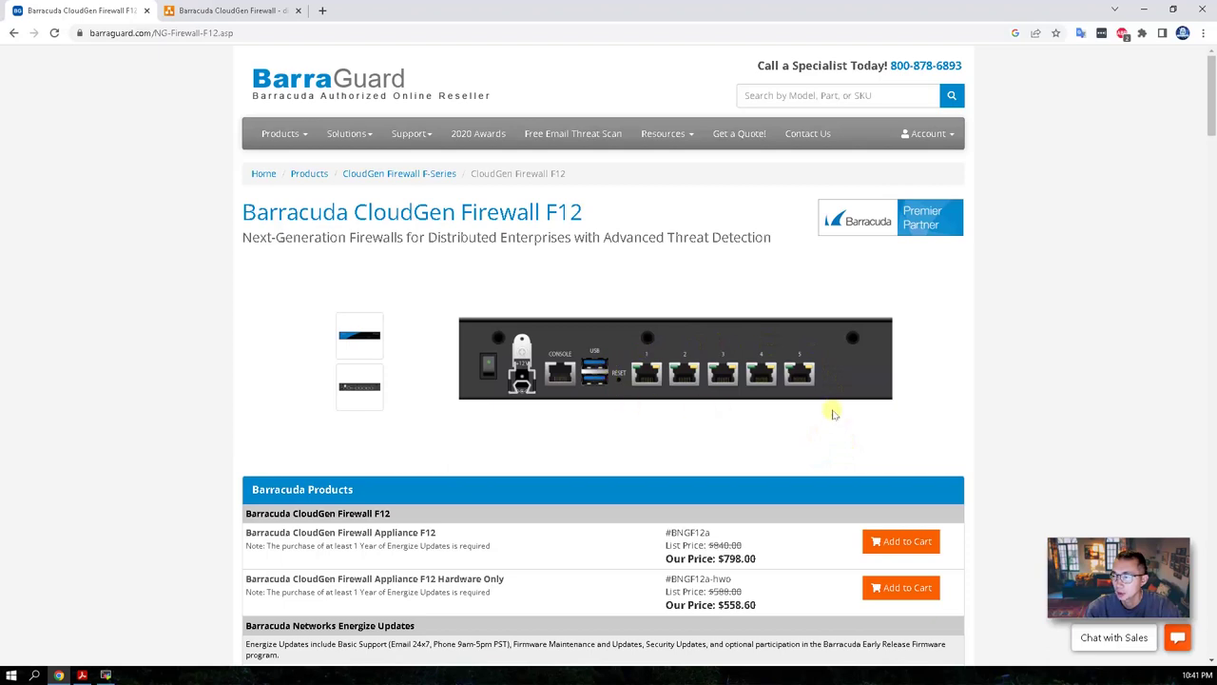
scroll(219, 442, down, 2)
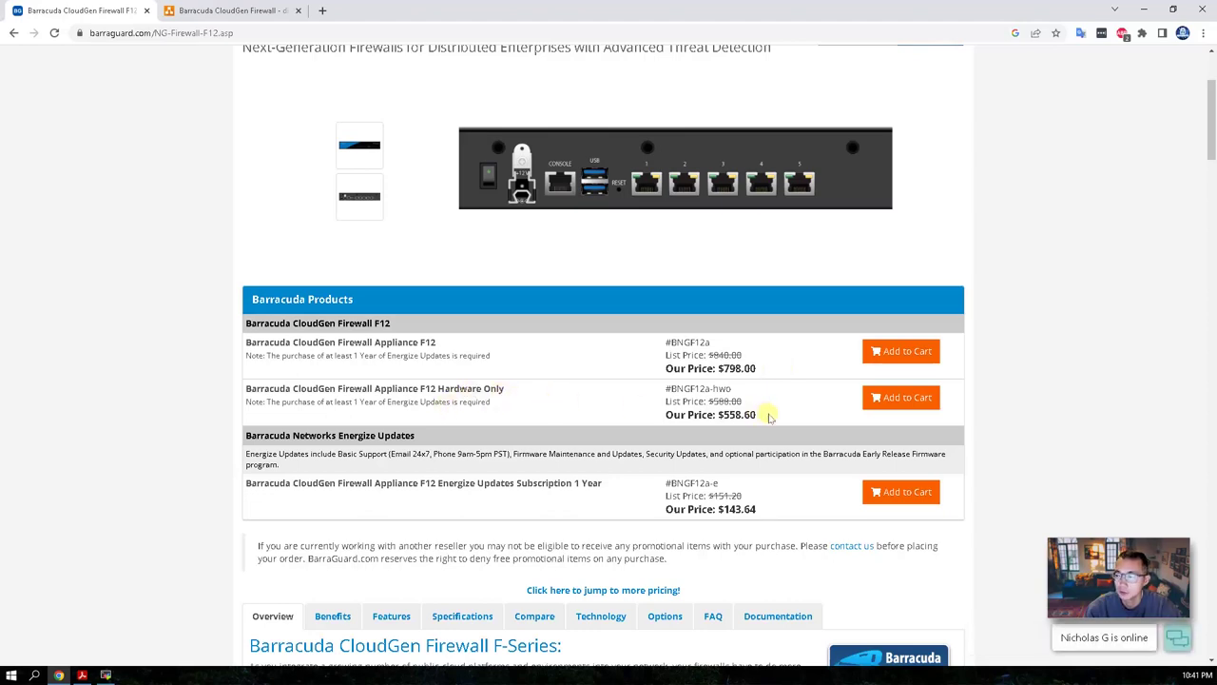
scroll(770, 416, down, 4)
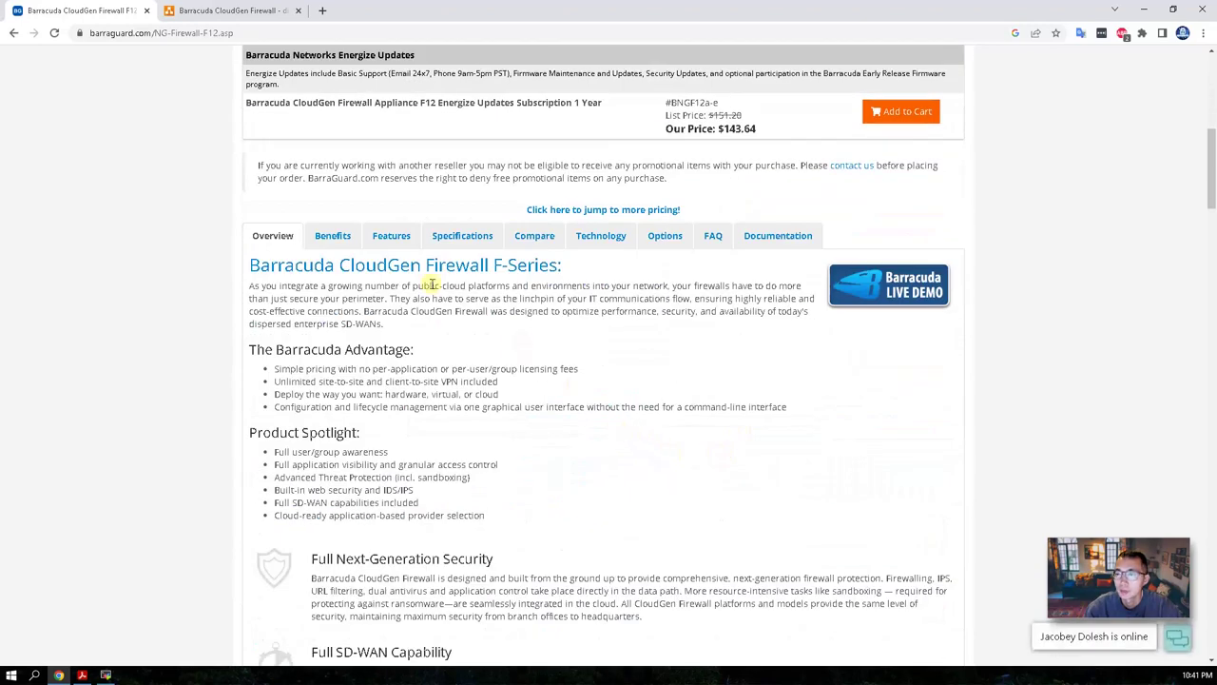
Highlight the 250 Mbps NGFW throughput in the Specifications, then switch to the Quick Start Guide in Acrobat Reader.
click(460, 242)
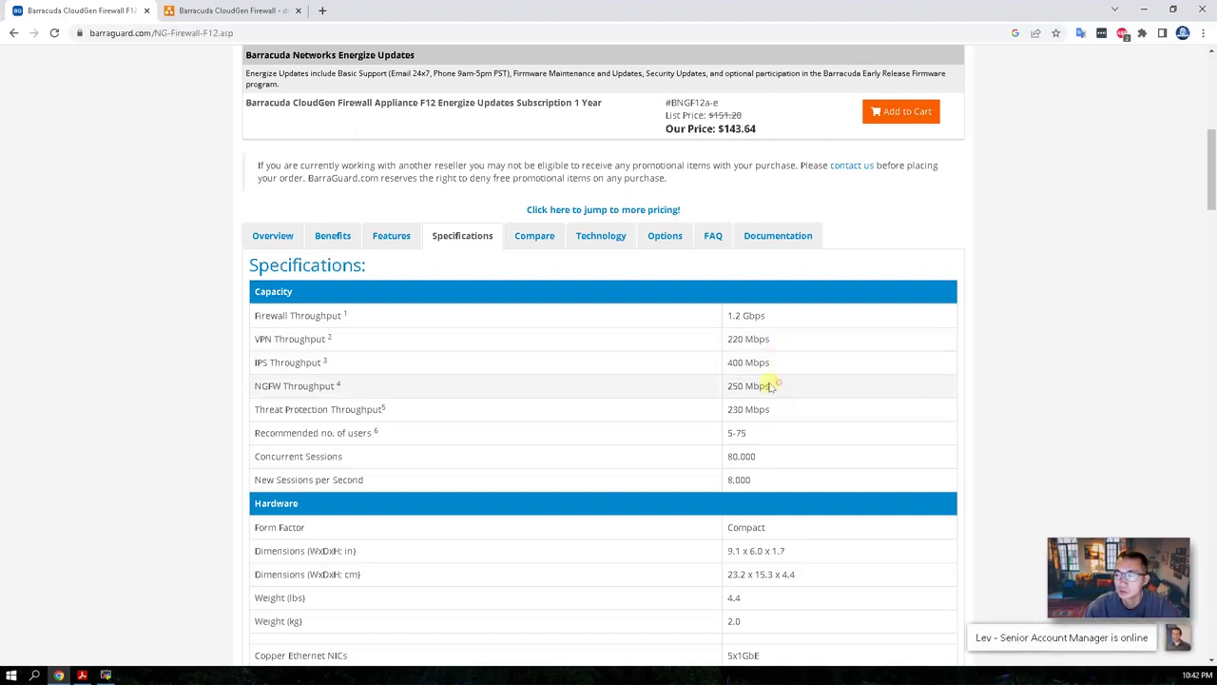
triple_click(781, 384)
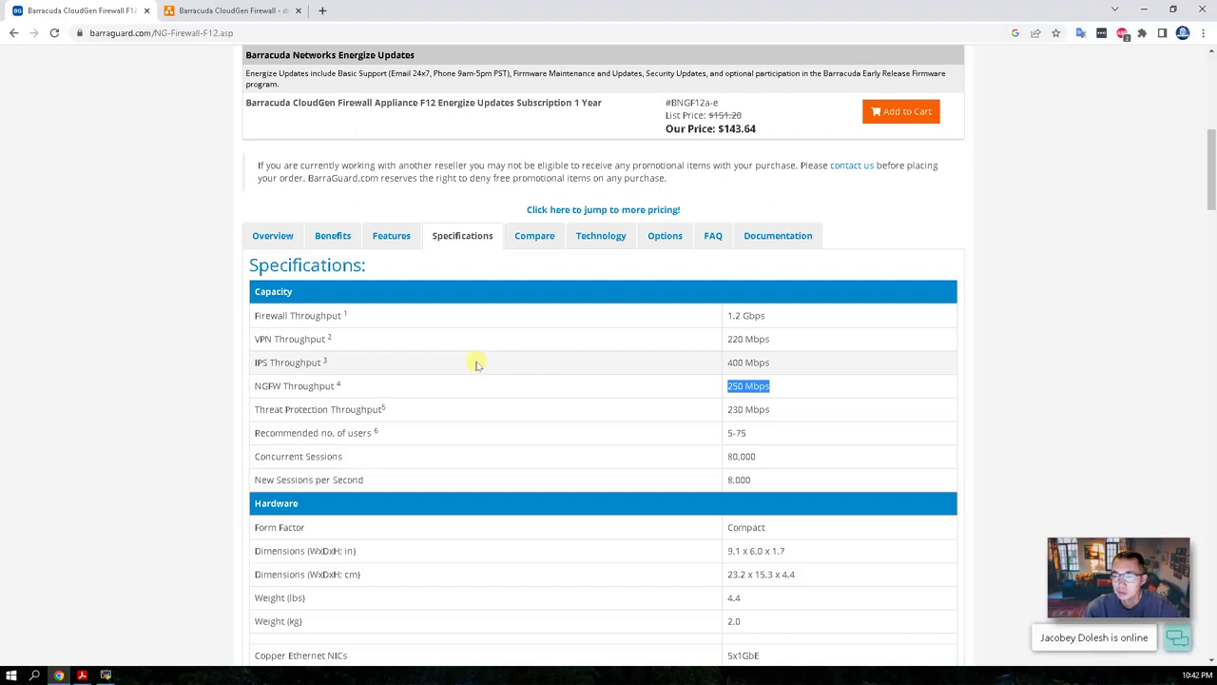
scroll(55, 327, up, 2)
key(alt+Tab)
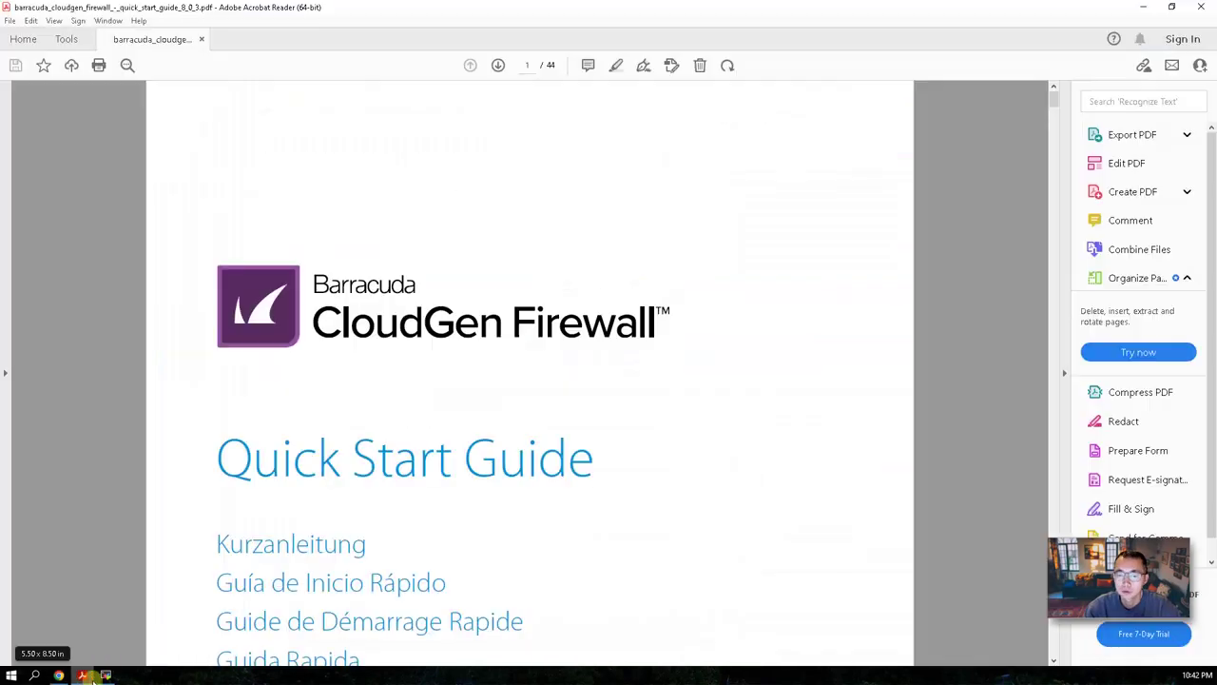
Scroll through the guide to the package contents table on page 4.
scroll(697, 371, down, 3)
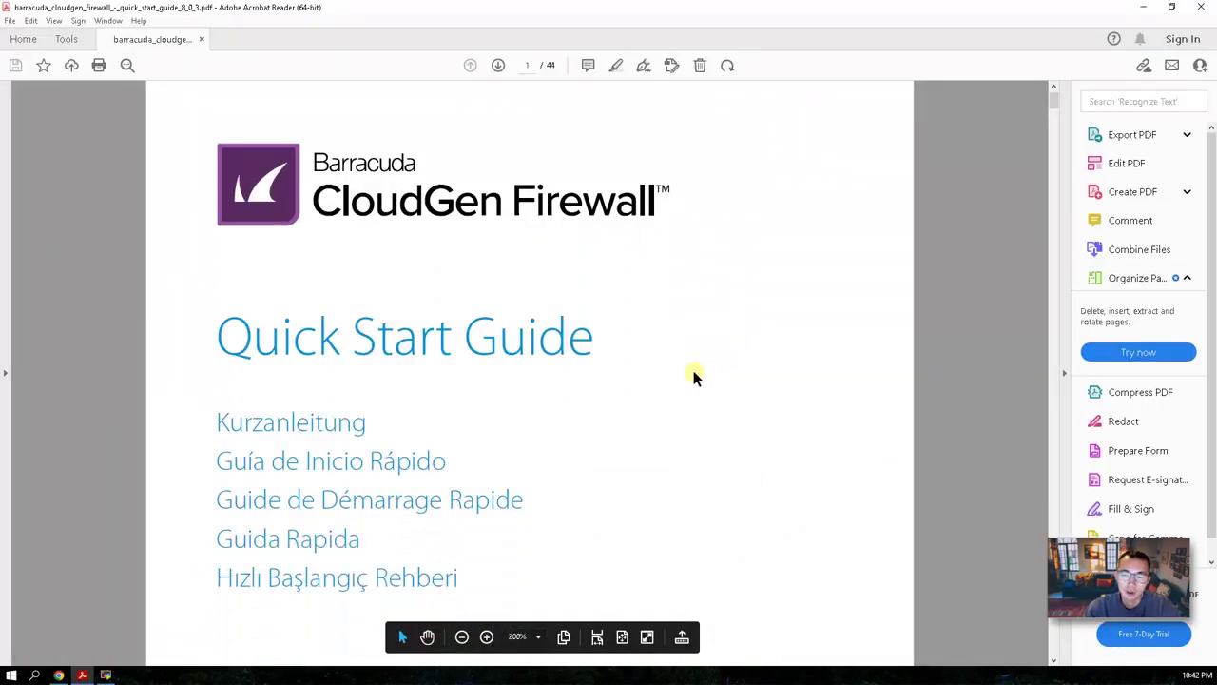
scroll(694, 373, down, 1)
scroll(694, 374, down, 2)
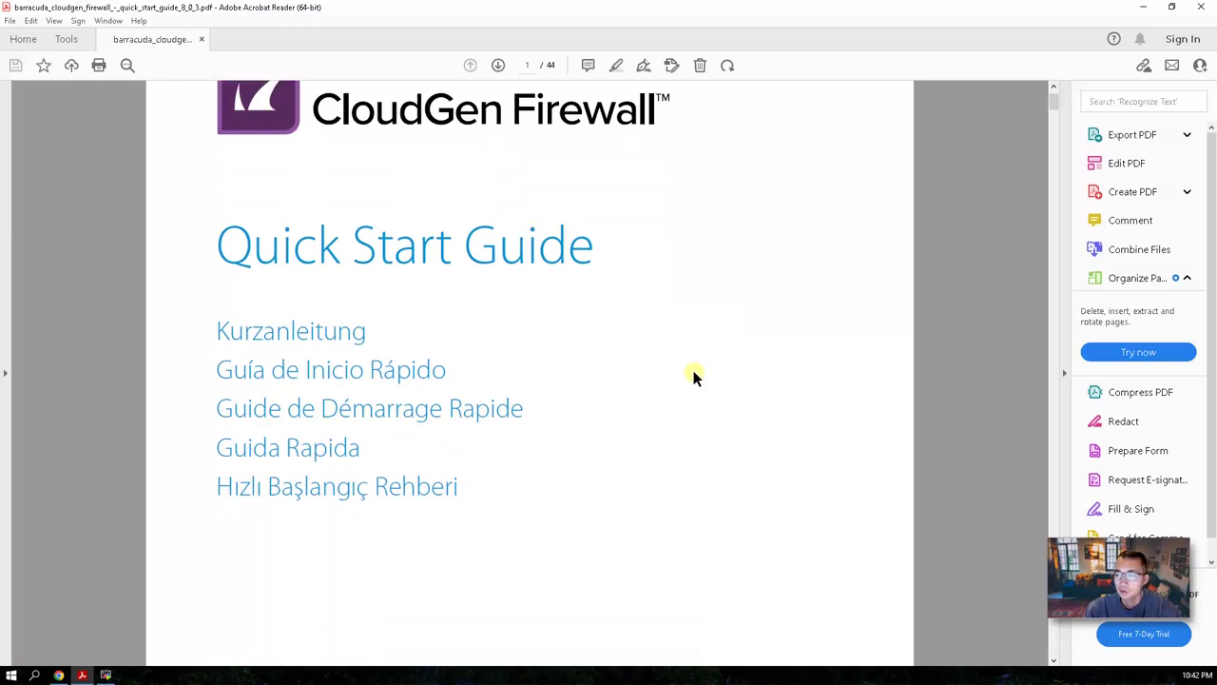
scroll(692, 376, down, 12)
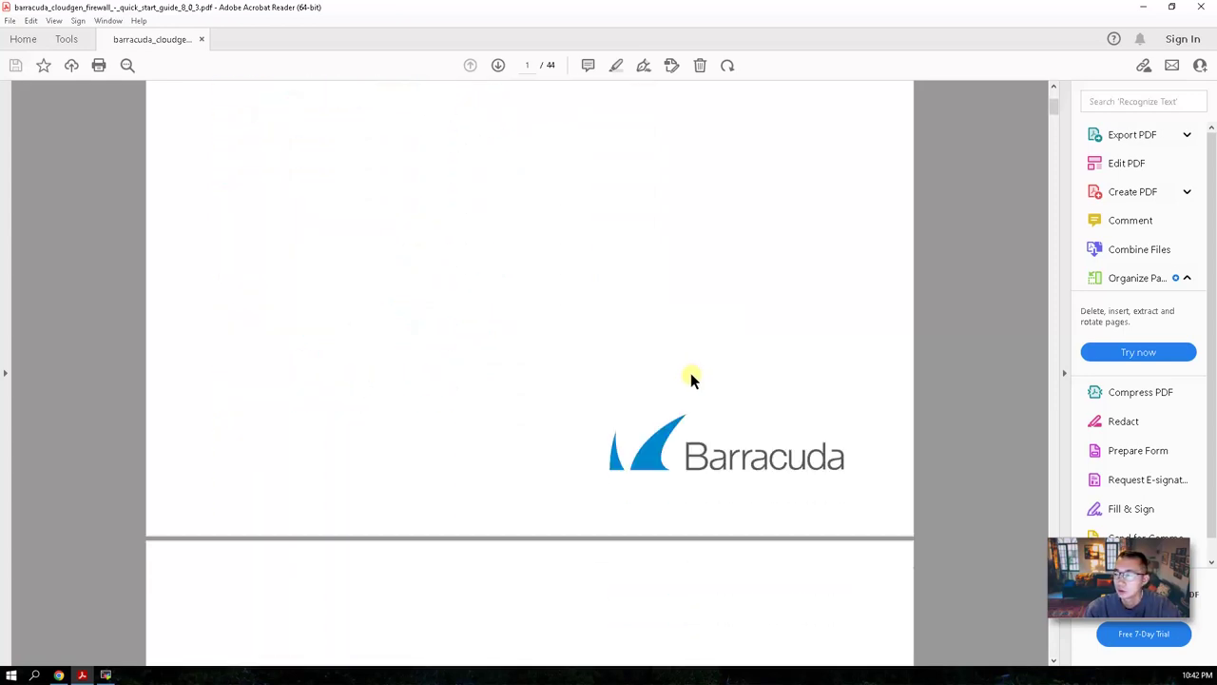
scroll(690, 376, down, 20)
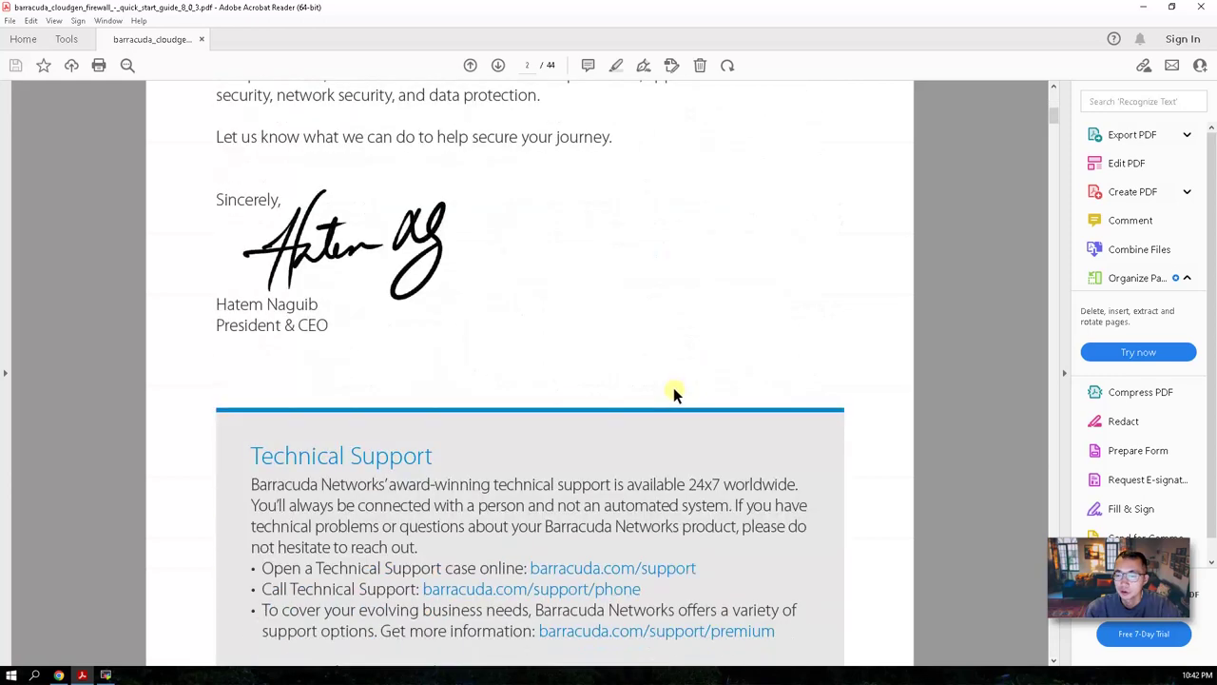
scroll(689, 403, down, 18)
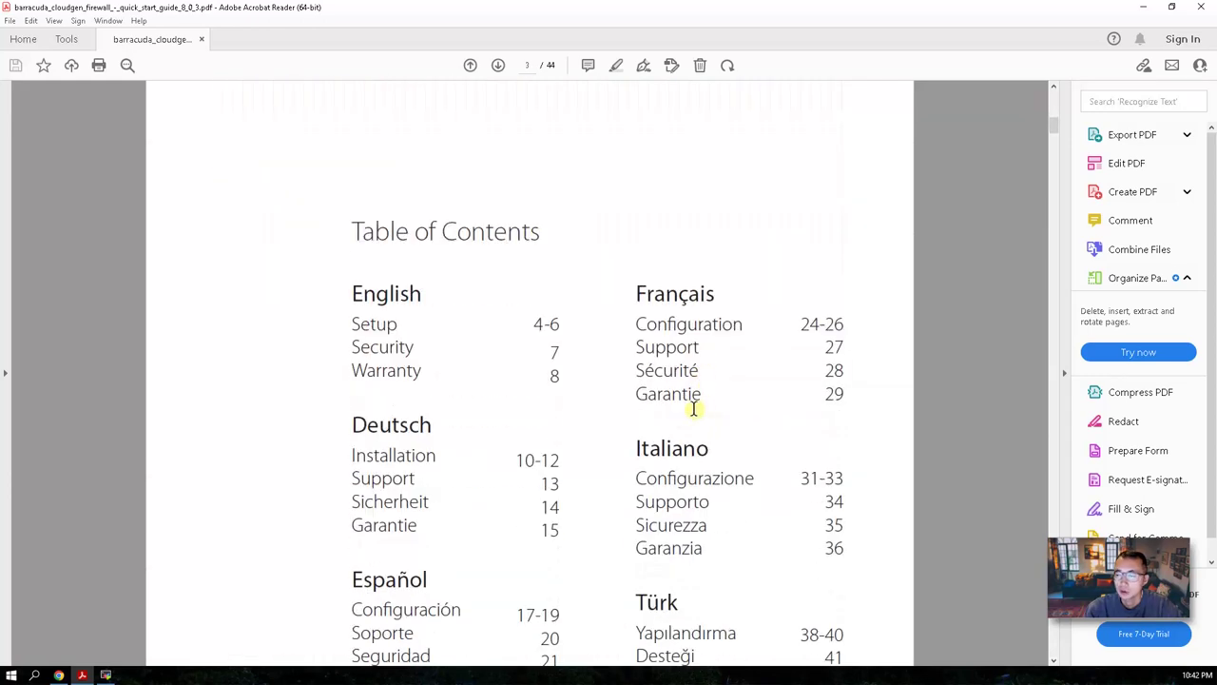
click(1052, 362)
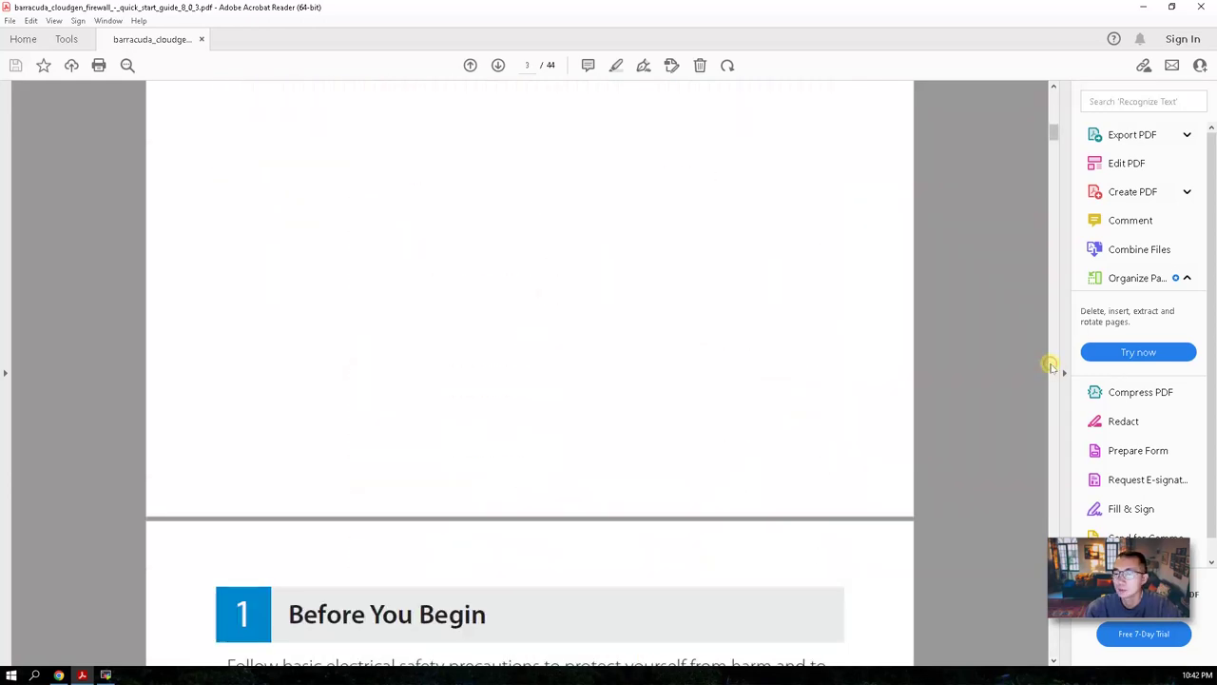
click(1050, 365)
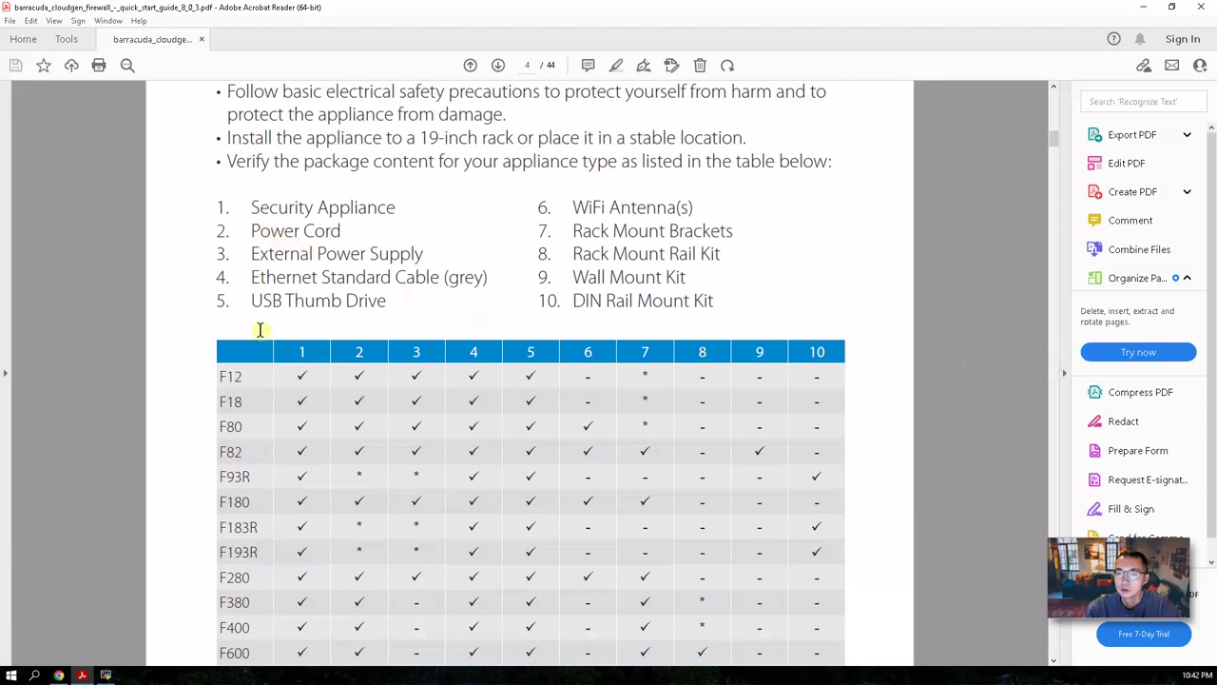
Highlight F12 and Cable (grey) in the package contents list.
double_click(240, 377)
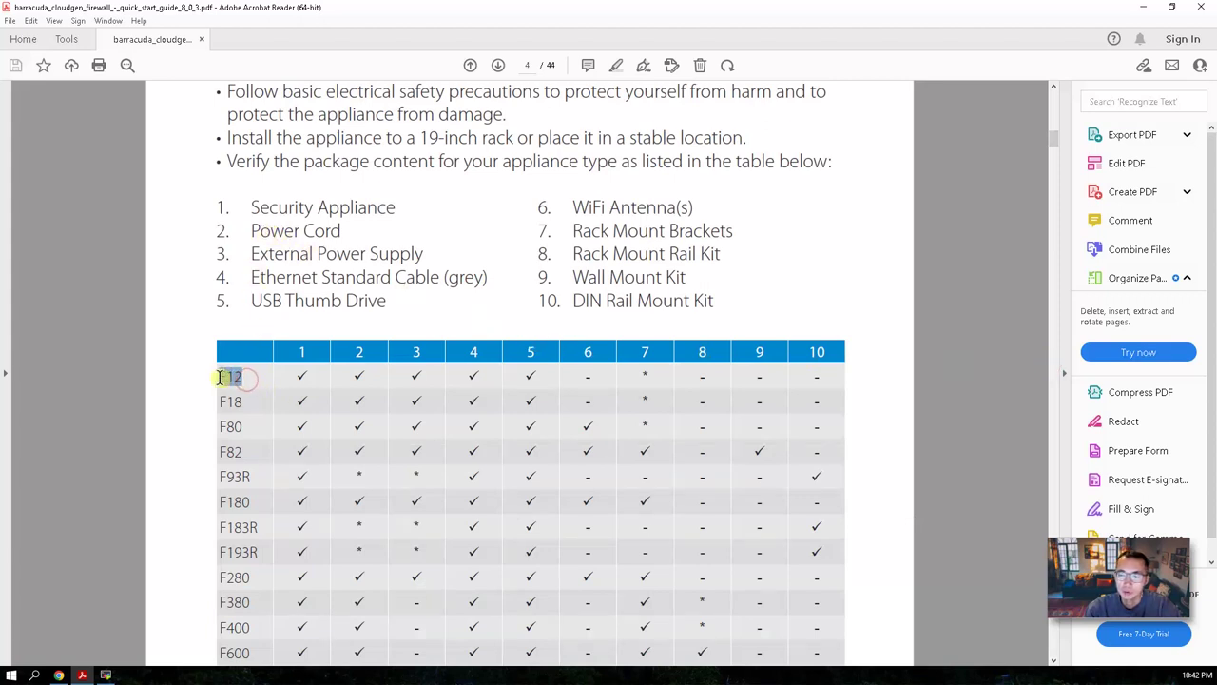
click(400, 228)
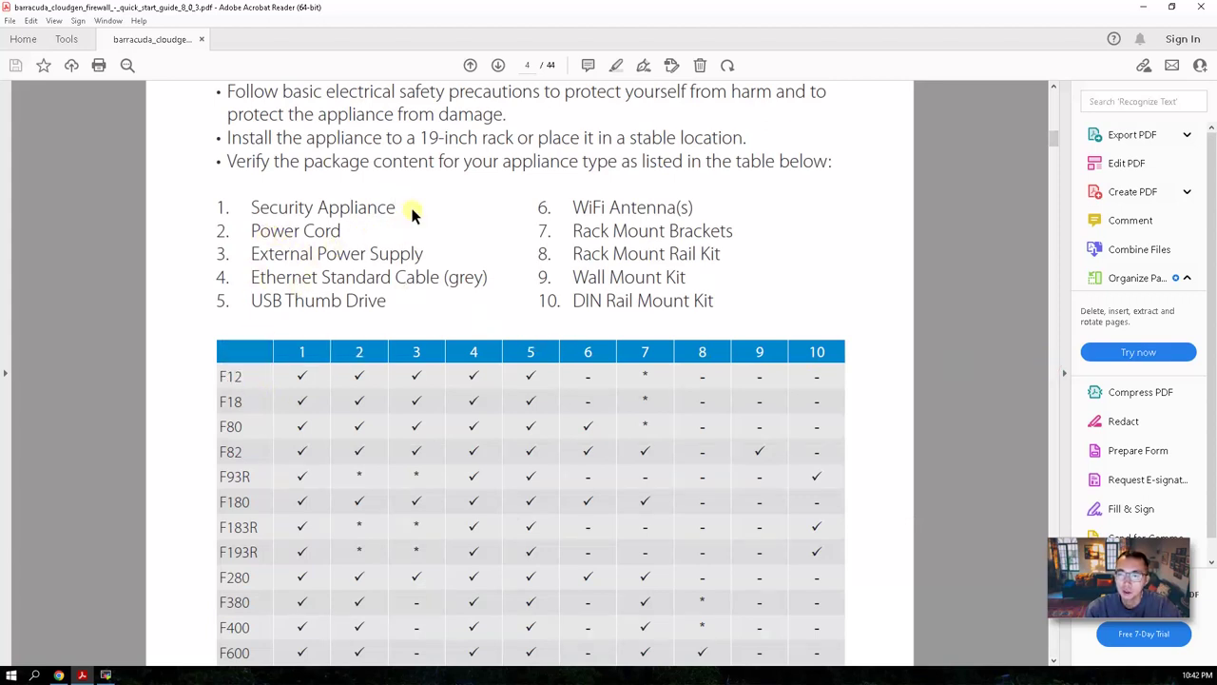
click(458, 256)
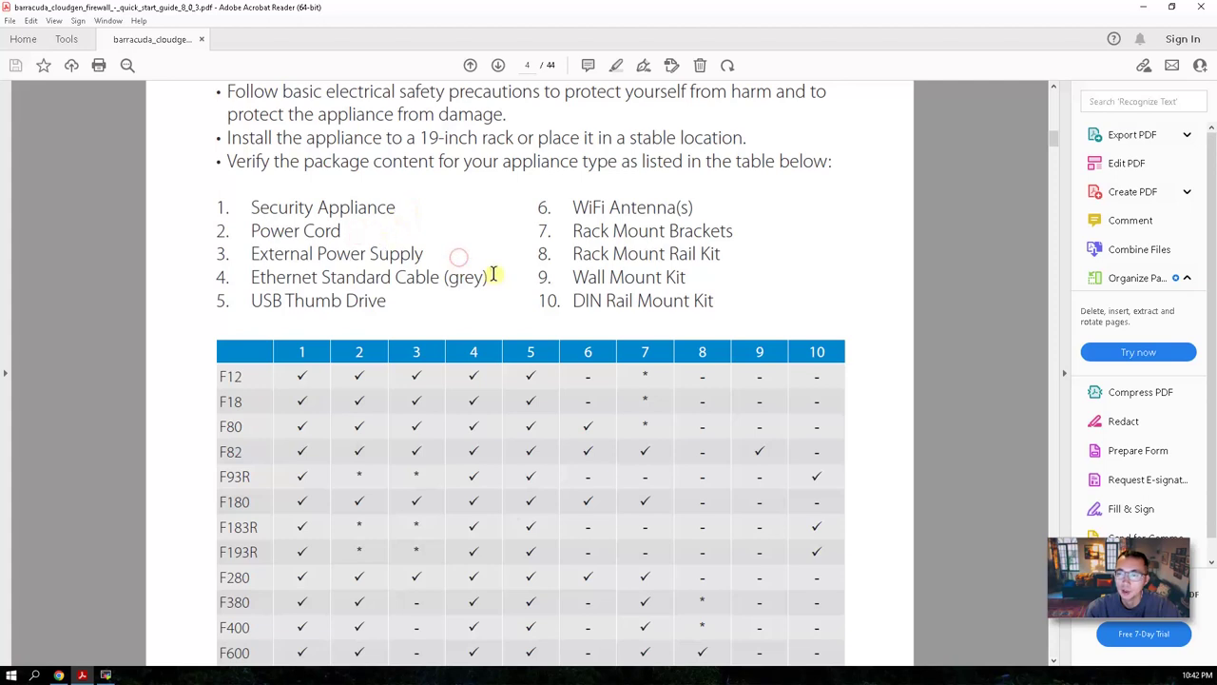
drag(490, 276, 395, 277)
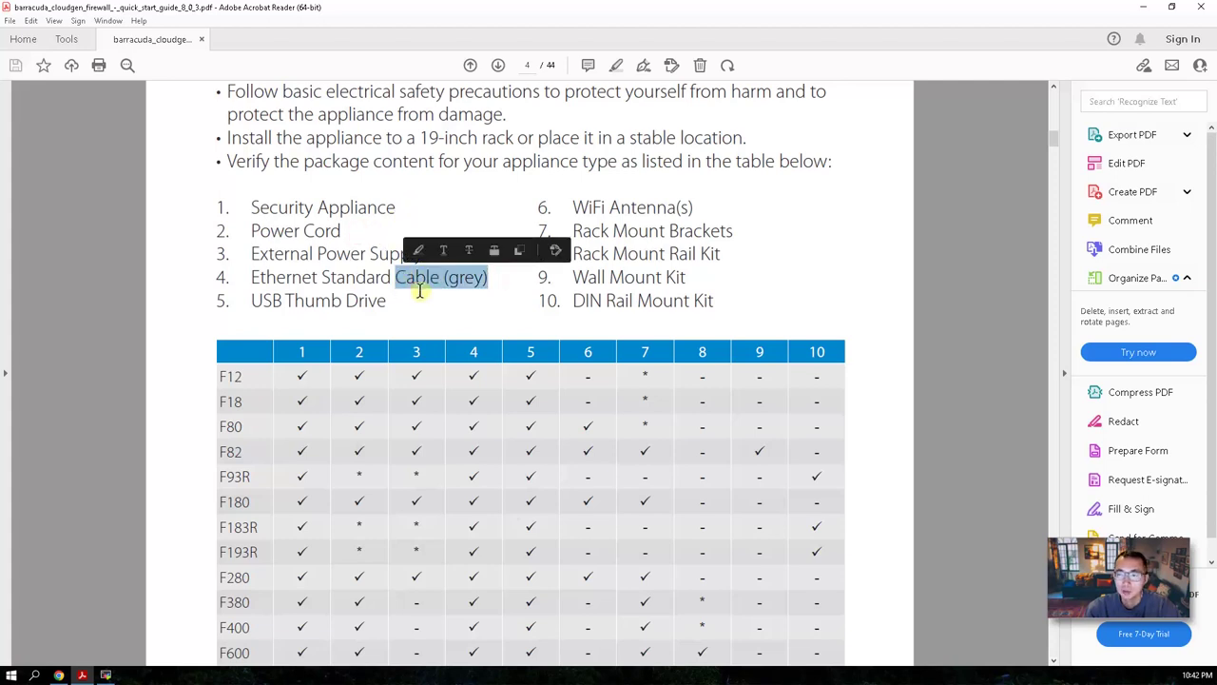
click(390, 308)
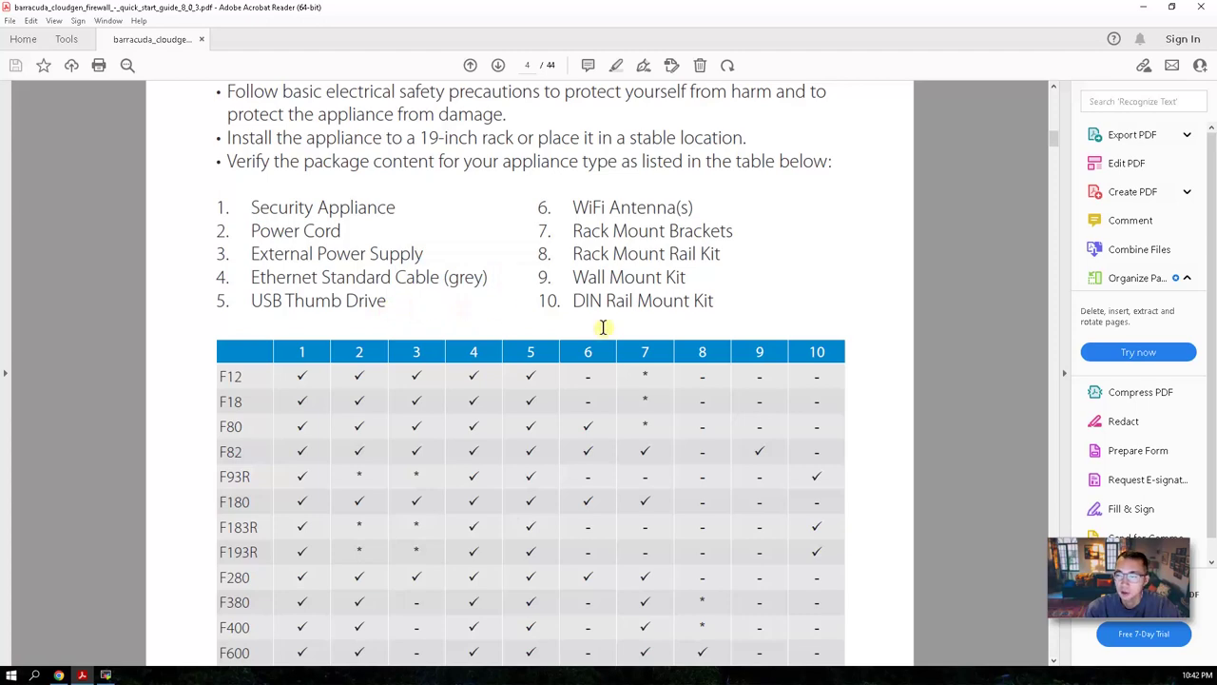
Mark F12 and the port 4 DHCP WAN instruction in Initial Connection, then continue to Log into the Appliance.
scroll(804, 418, down, 10)
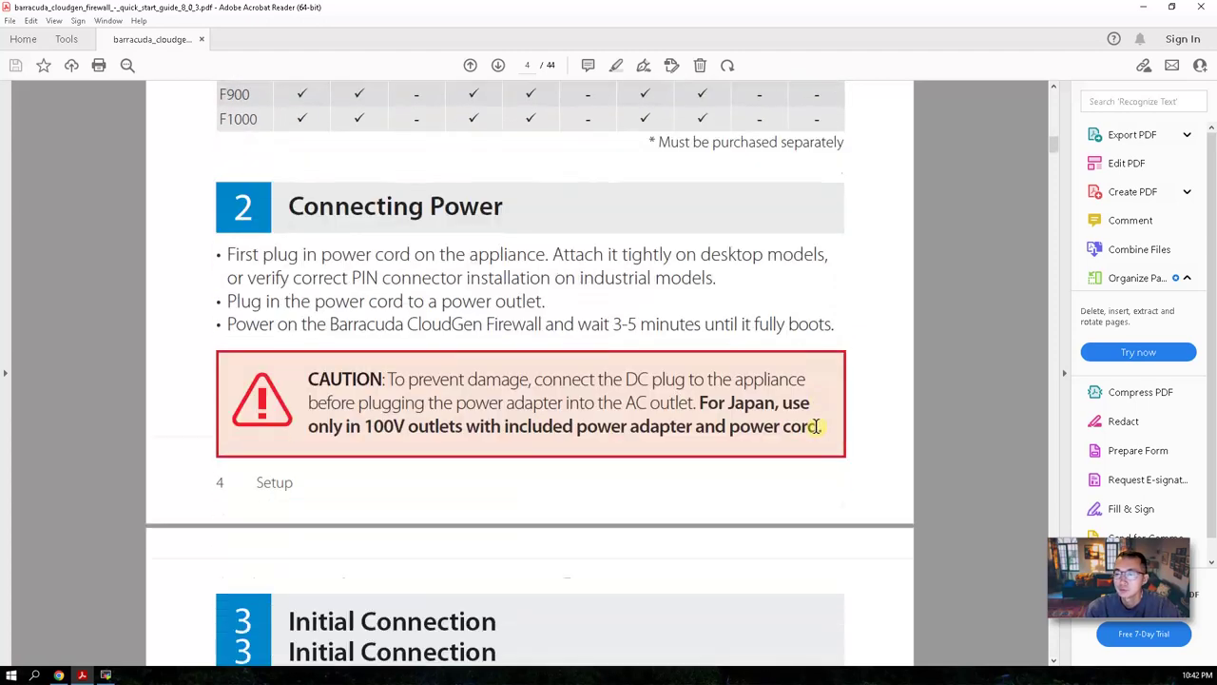
scroll(552, 457, down, 3)
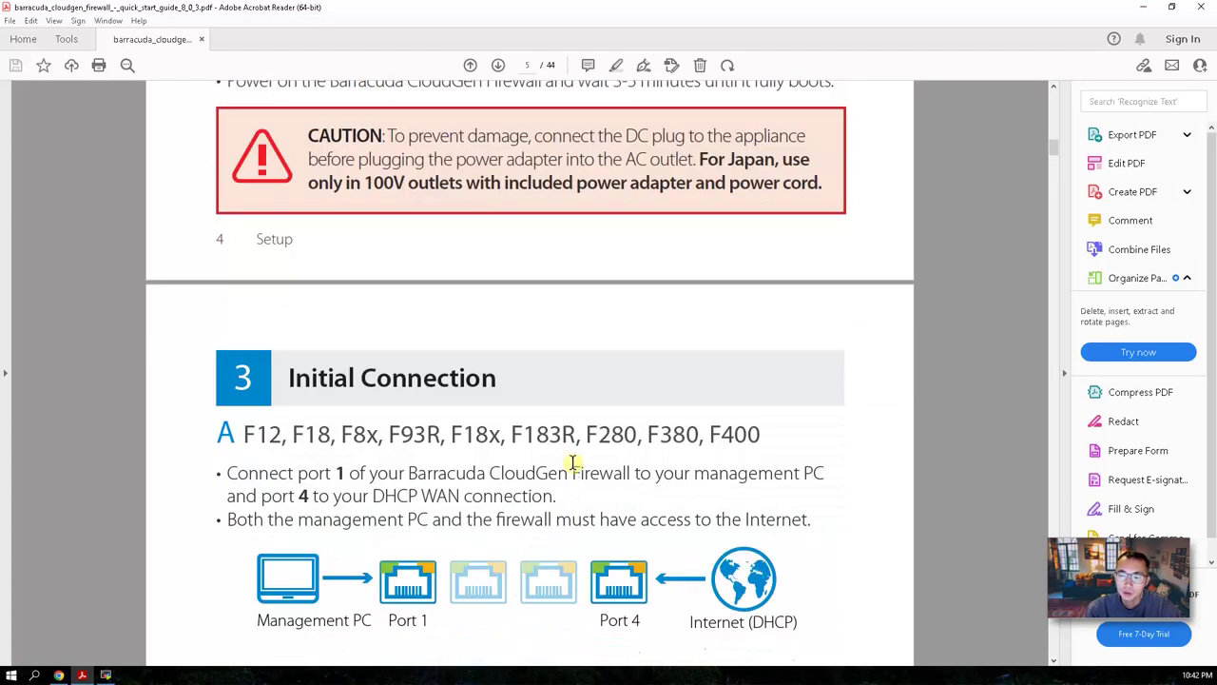
drag(242, 434, 283, 435)
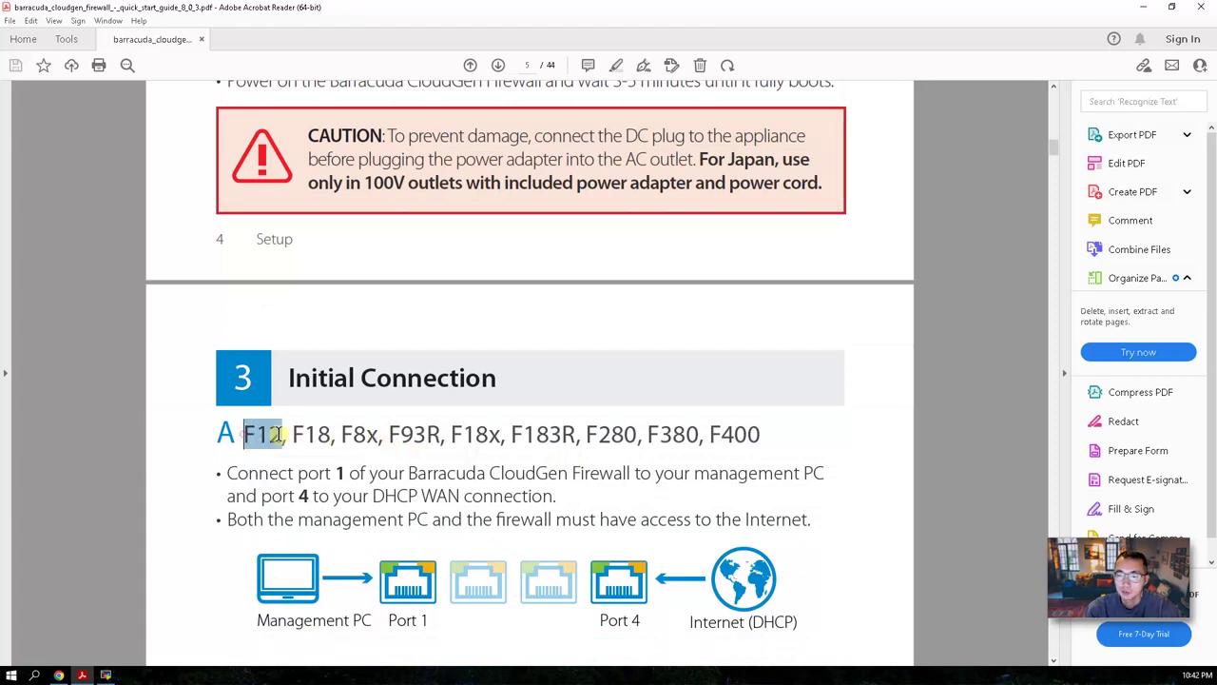
scroll(314, 447, down, 1)
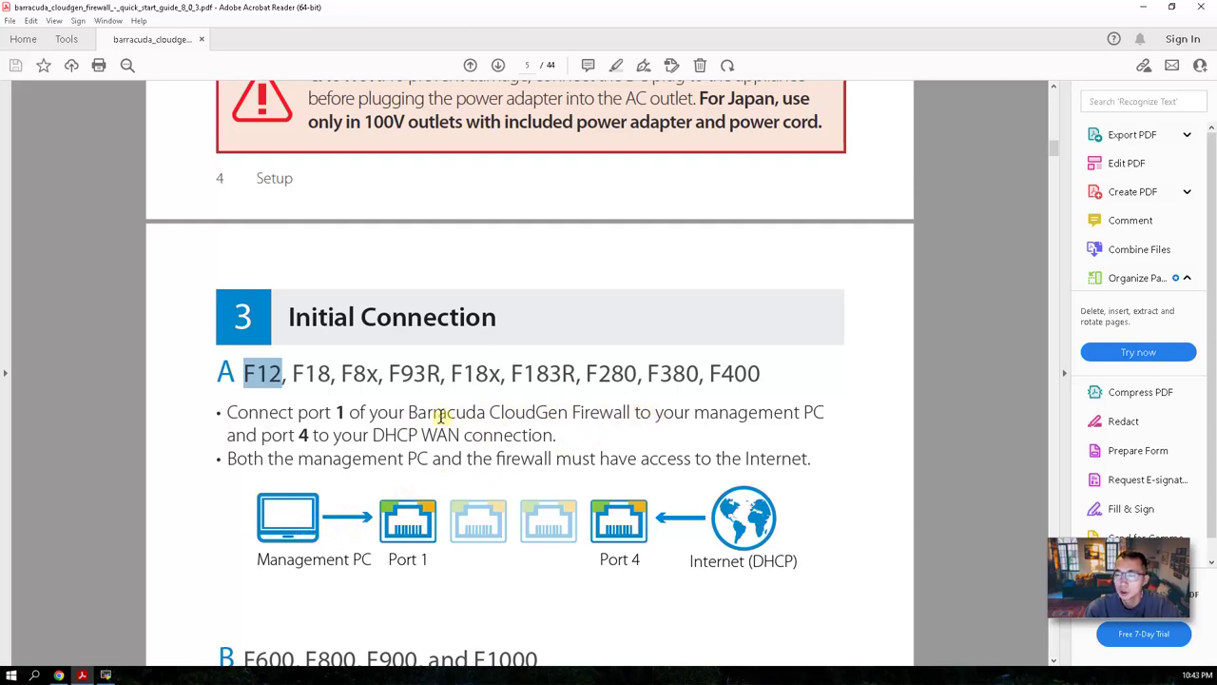
click(298, 435)
drag(298, 434, 548, 434)
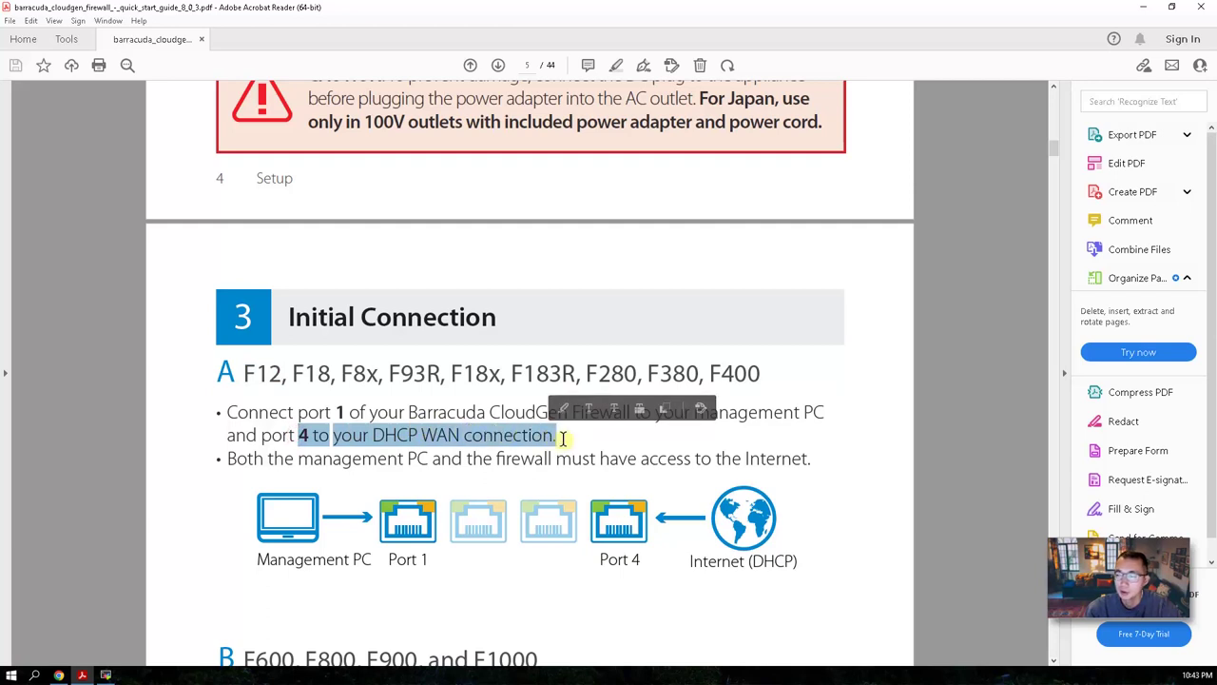
scroll(562, 437, down, 5)
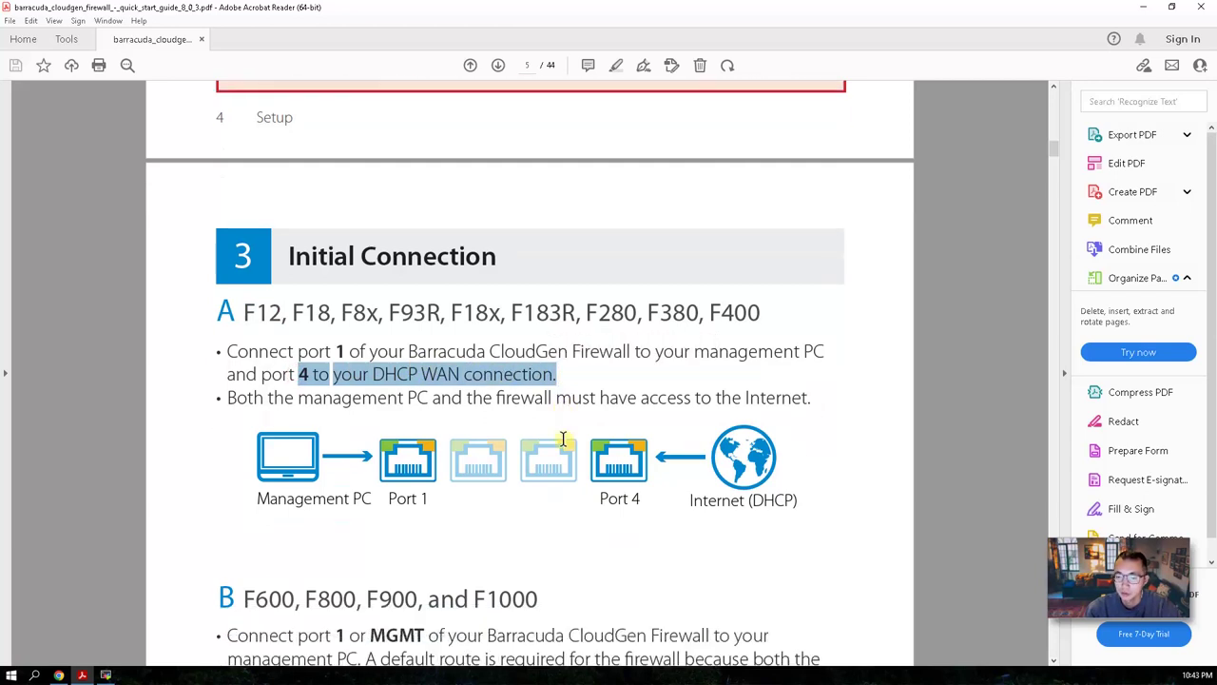
scroll(562, 437, down, 10)
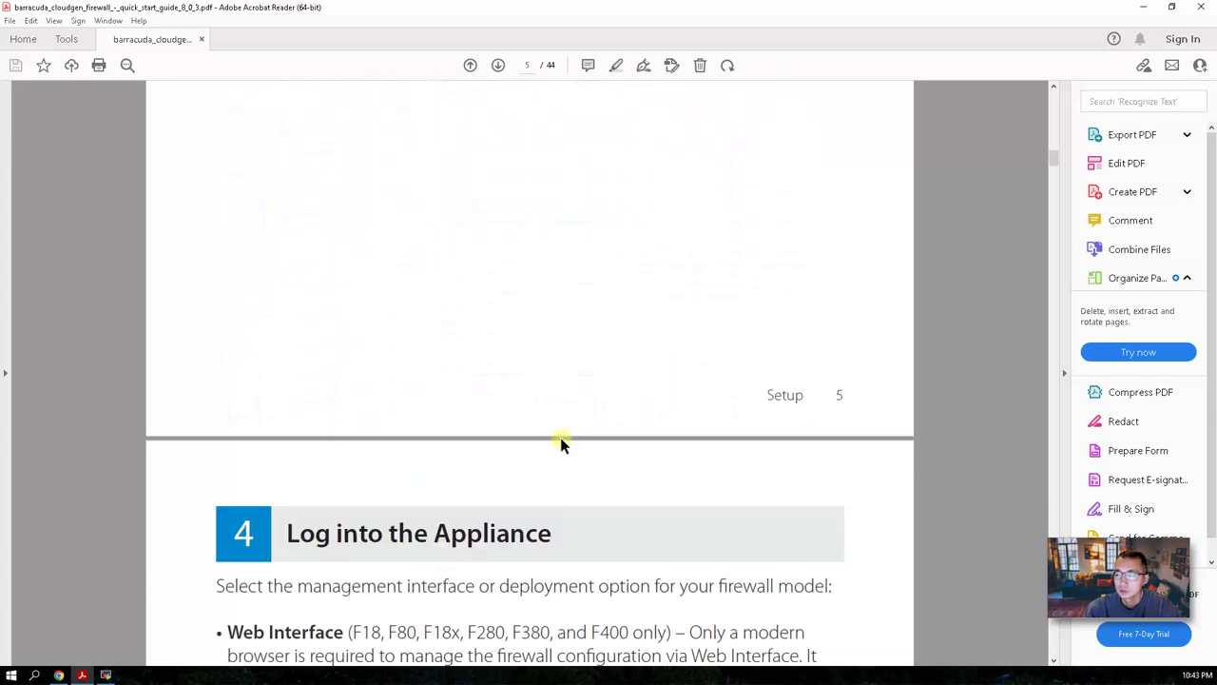
scroll(453, 383, down, 1)
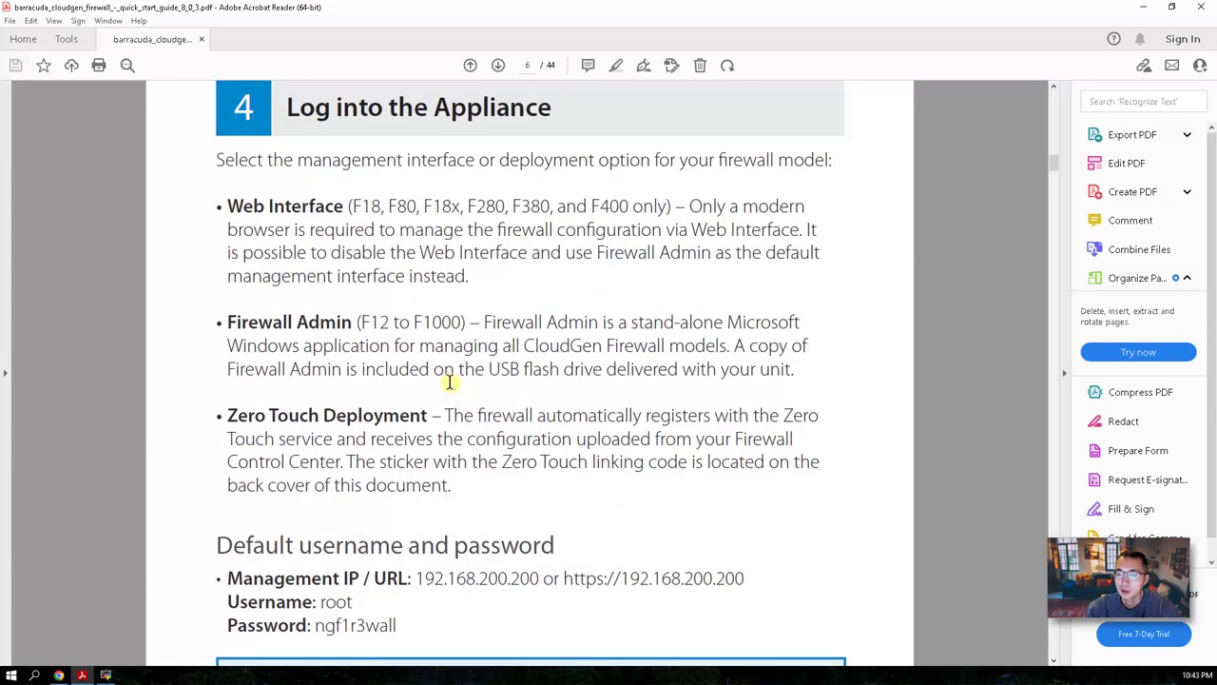
Point out the Firewall Admin and Web Interface management options.
click(225, 315)
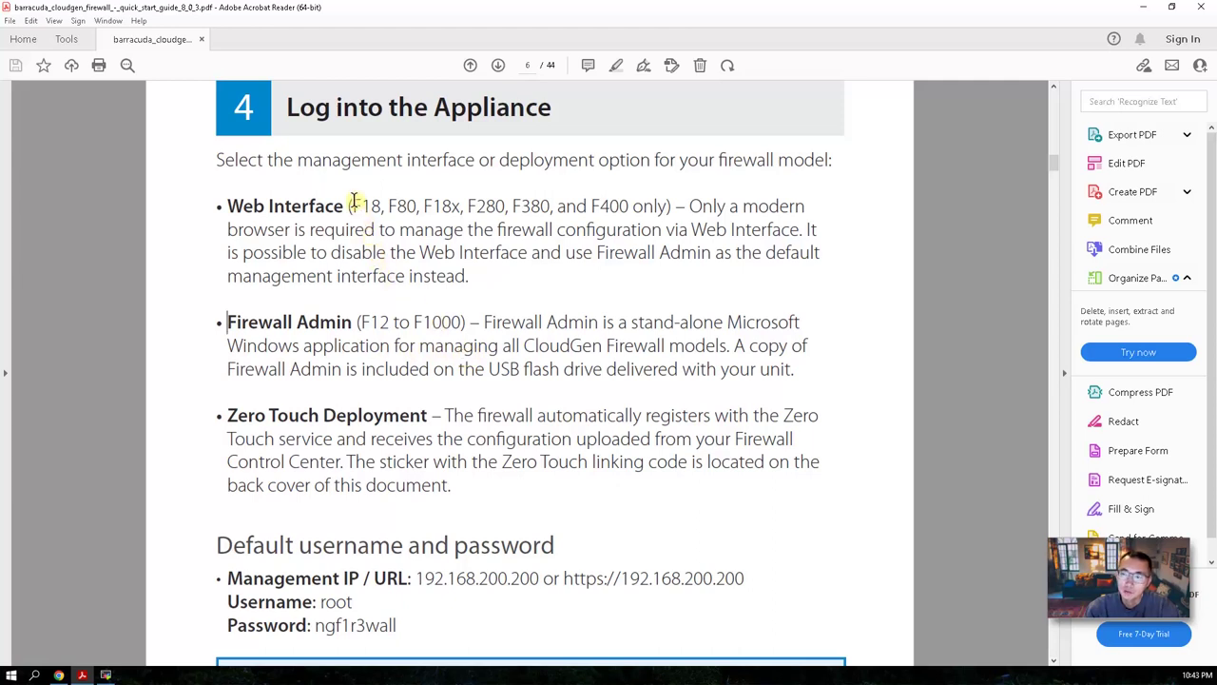
drag(228, 206, 337, 231)
click(518, 319)
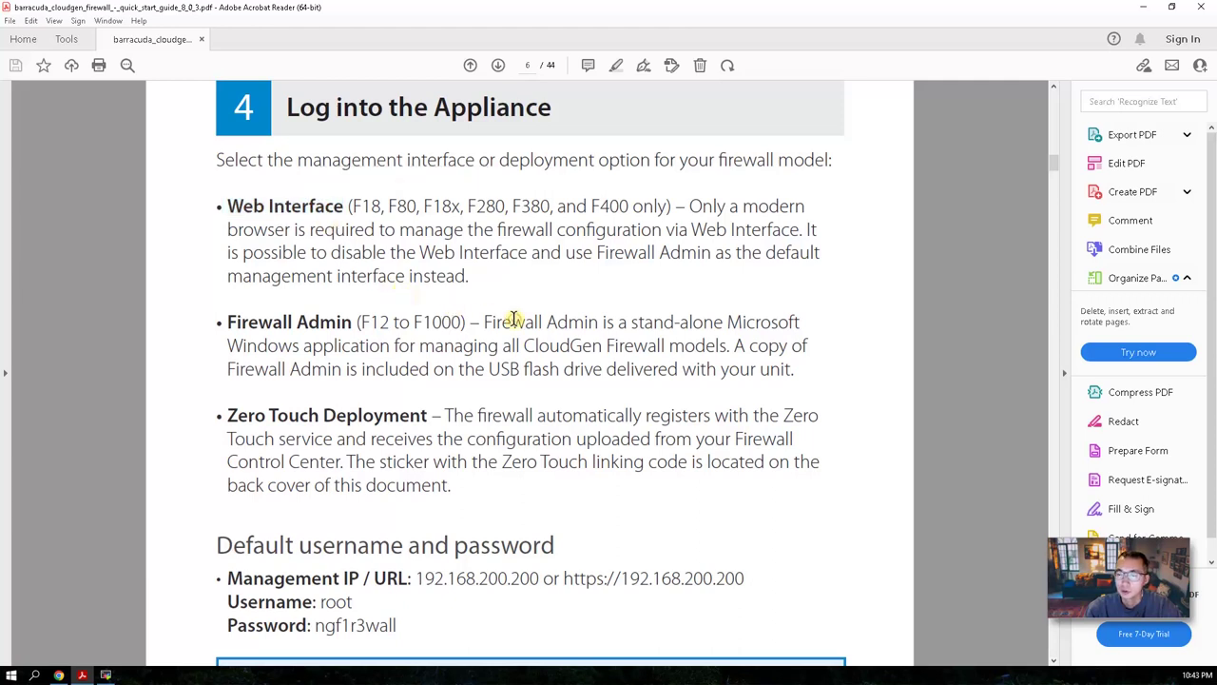
Highlight the default IP 192.168.200.200 and the default login lines, then minimize Acrobat Reader.
scroll(513, 319, down, 3)
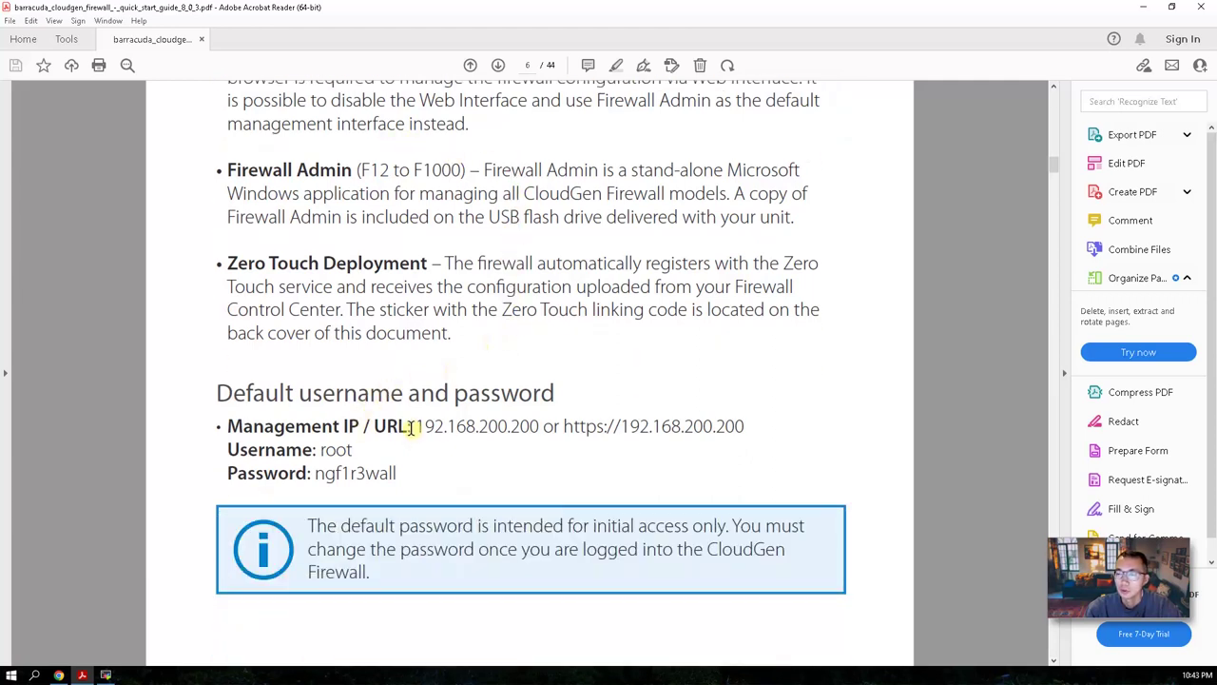
drag(408, 426, 516, 434)
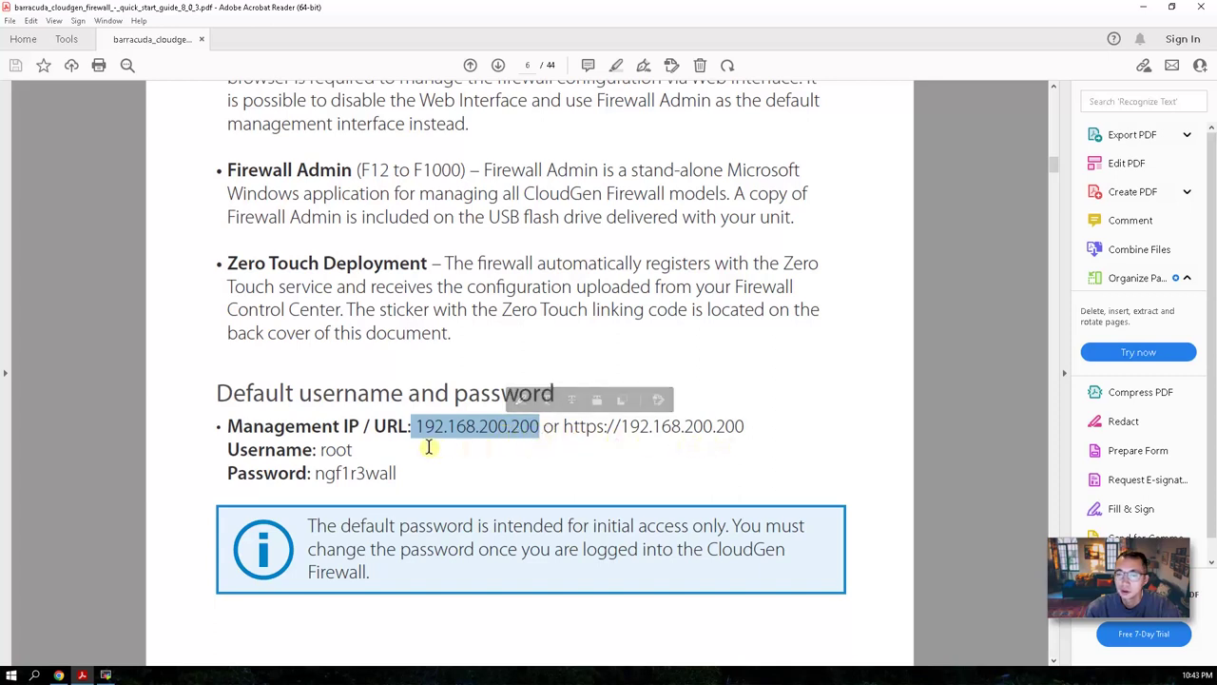
click(366, 451)
drag(366, 451, 376, 456)
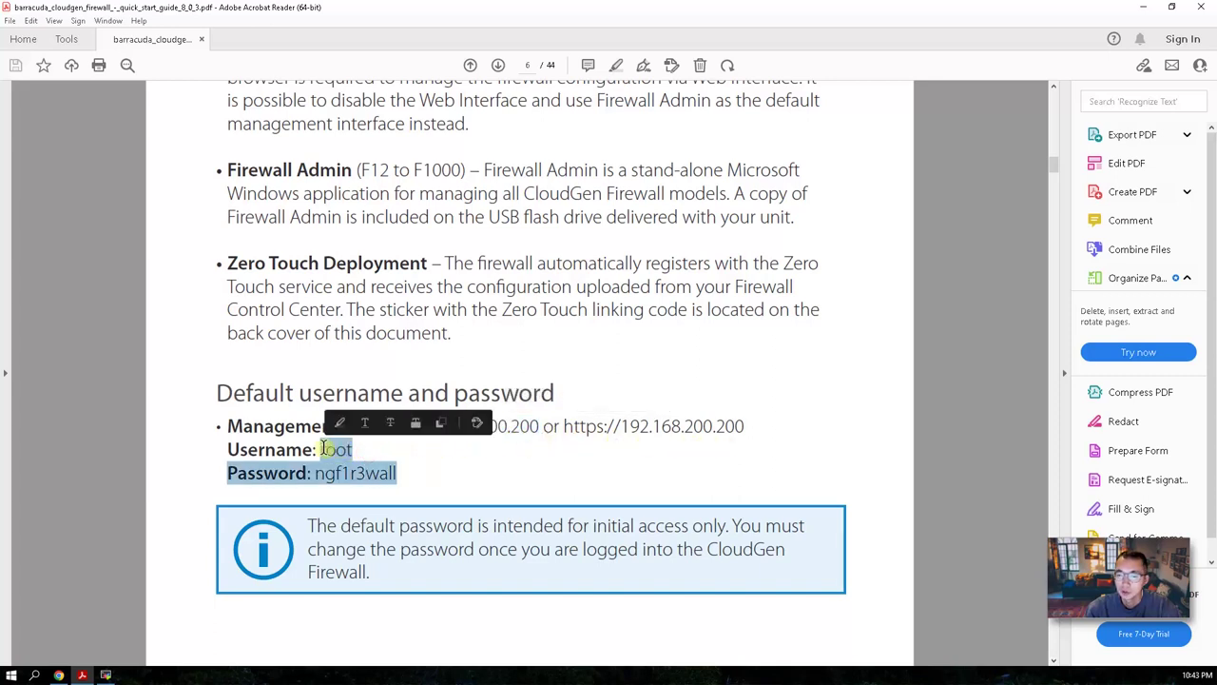
click(412, 476)
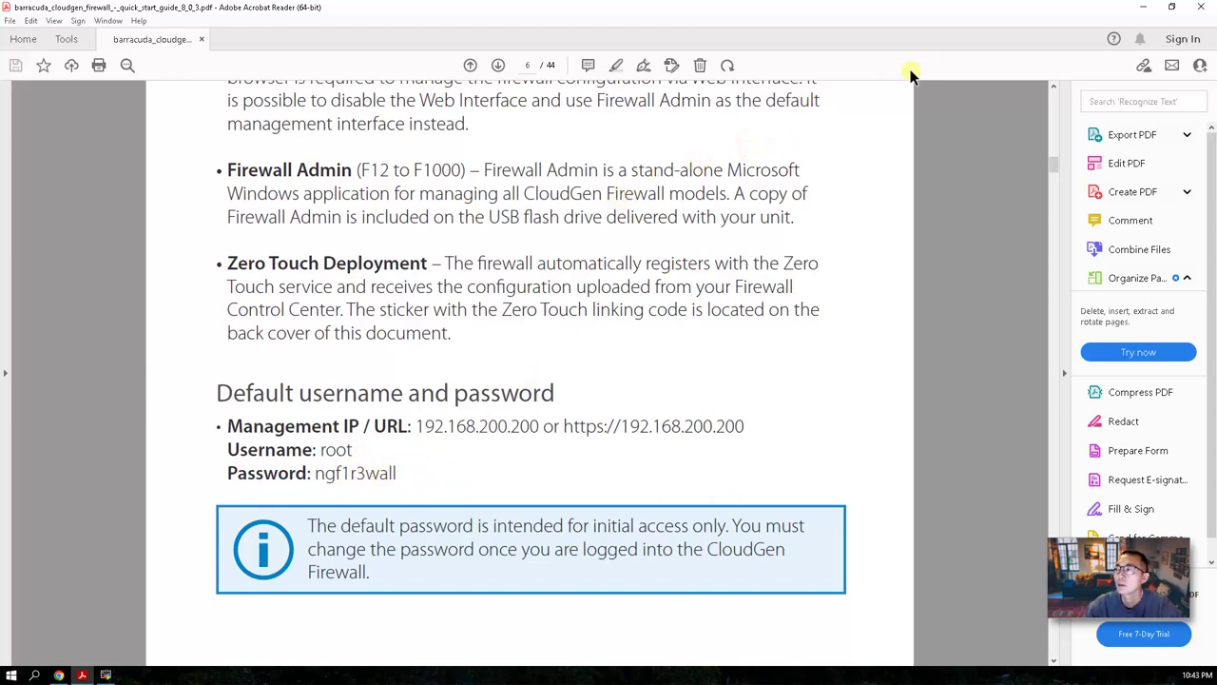
click(1143, 7)
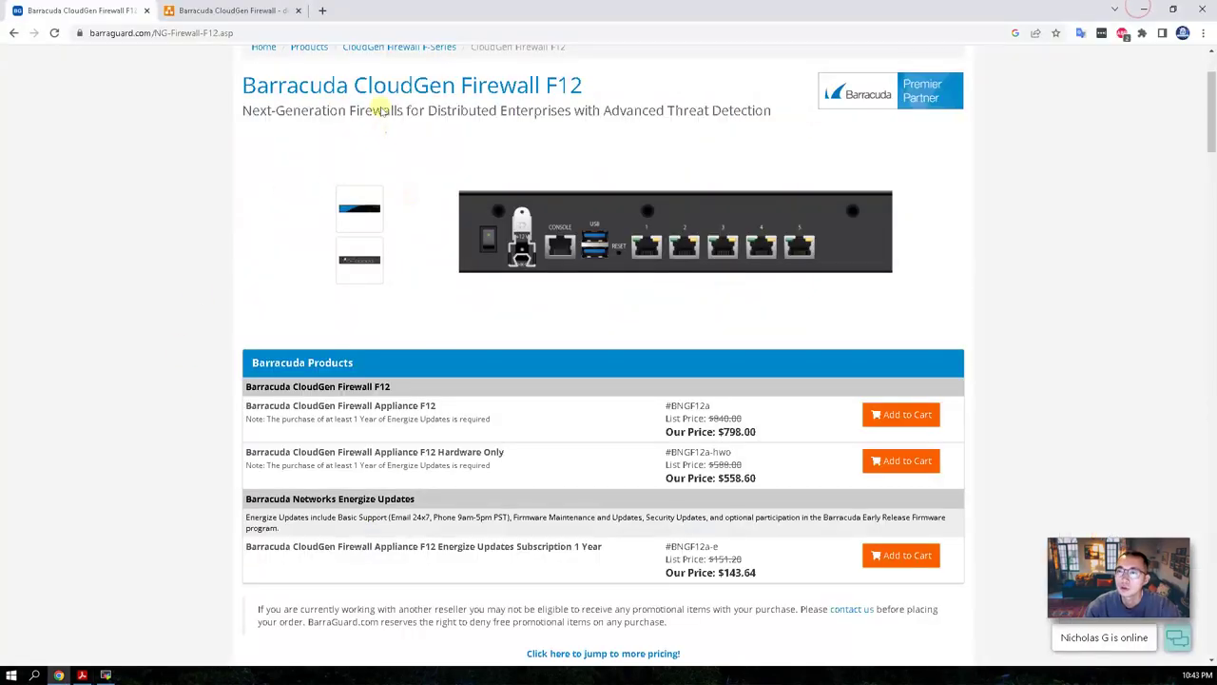
In the draw.io diagram tab, select the Mgmt PC (192.168.200.100) and F12 firewall (192.168.200.200) shapes.
click(204, 10)
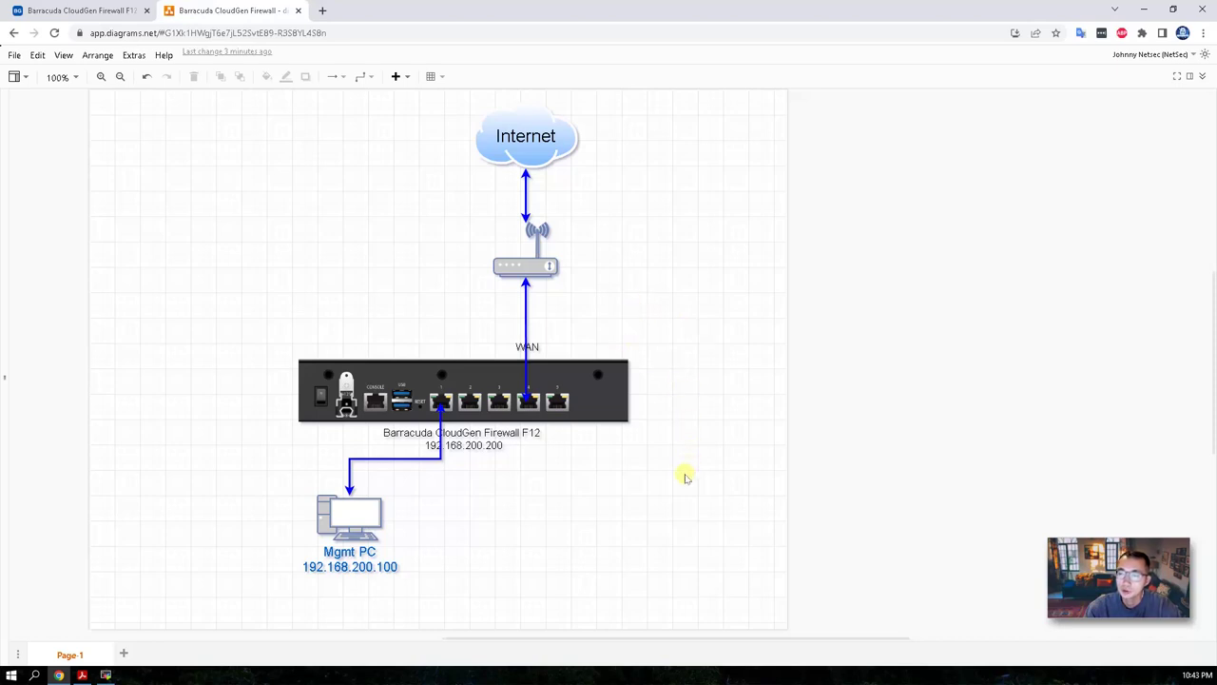
click(354, 522)
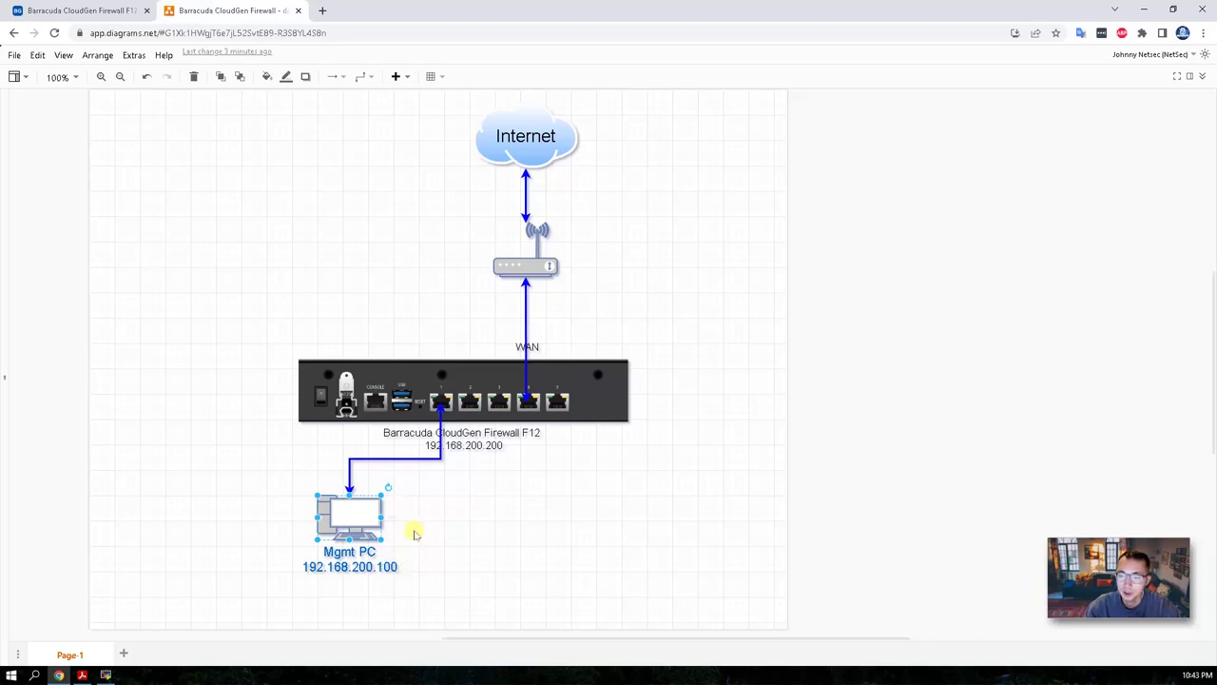
click(466, 444)
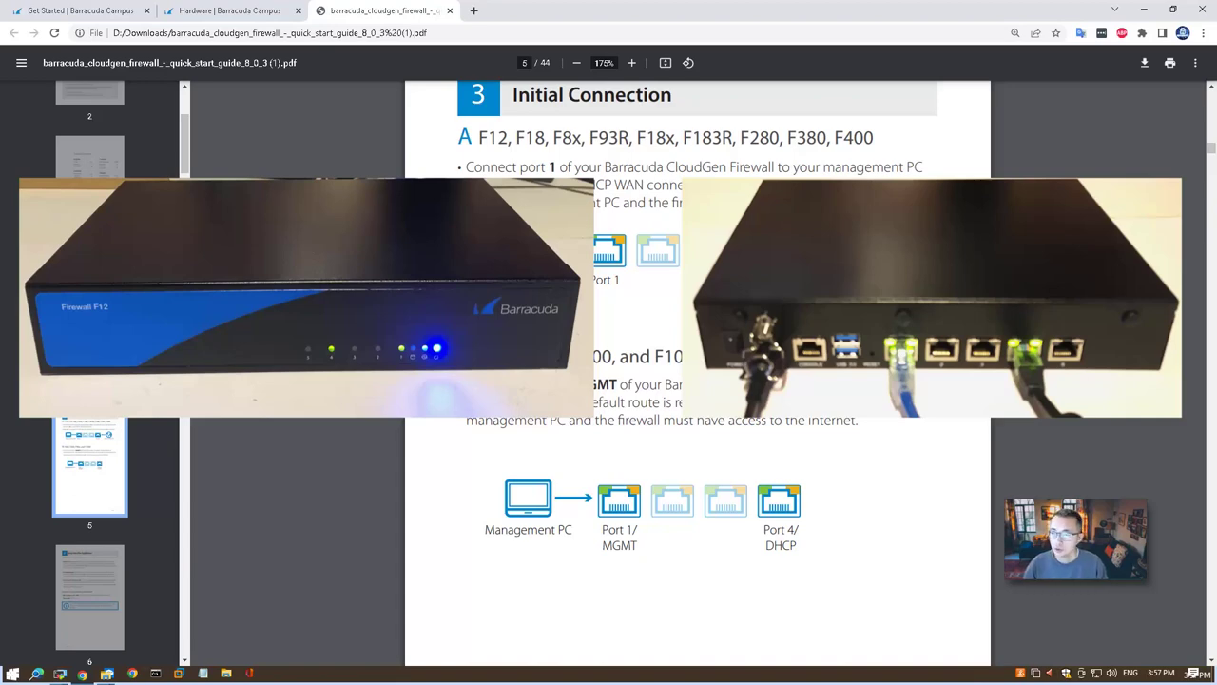
On page 6, highlight 'Firewall Admin', F12 and the USB flash drive mention, then open File Explorer.
scroll(883, 307, down, 8)
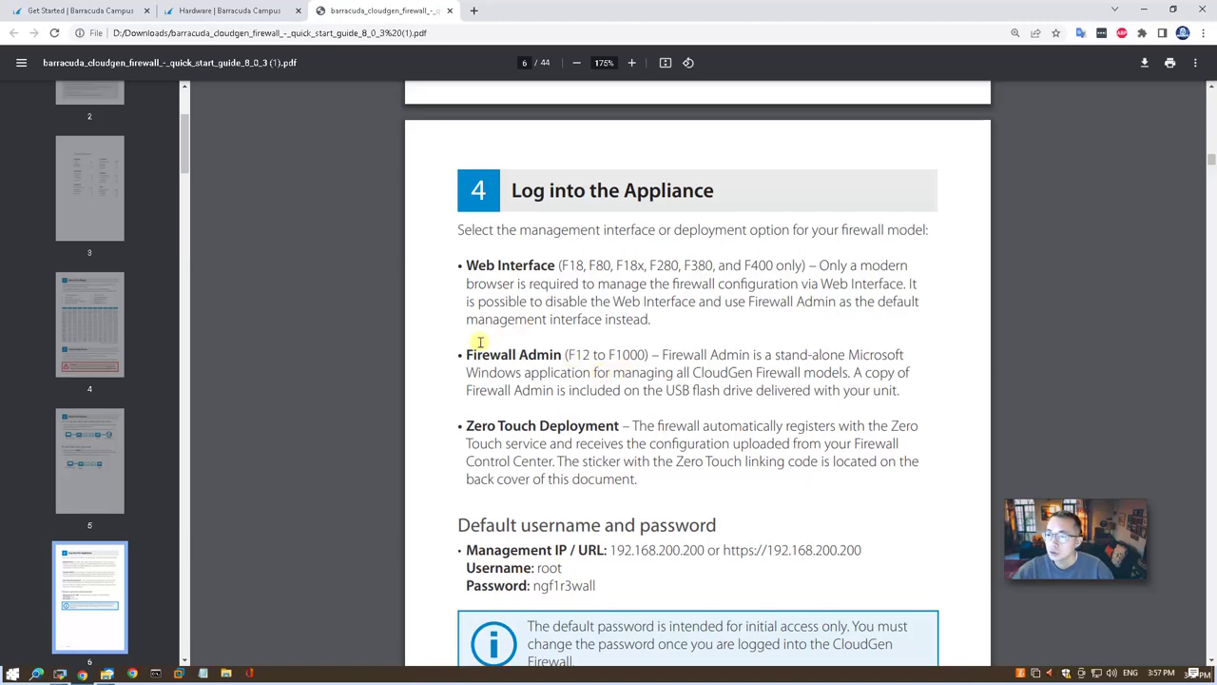
drag(464, 354, 567, 354)
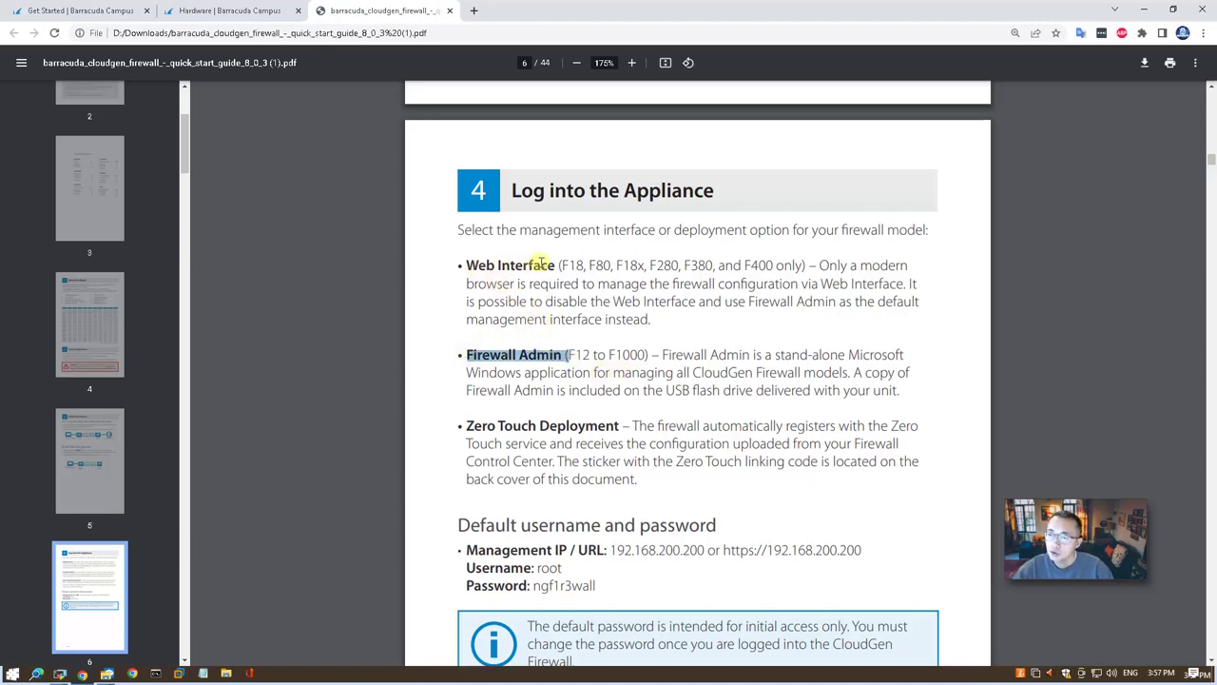
double_click(584, 353)
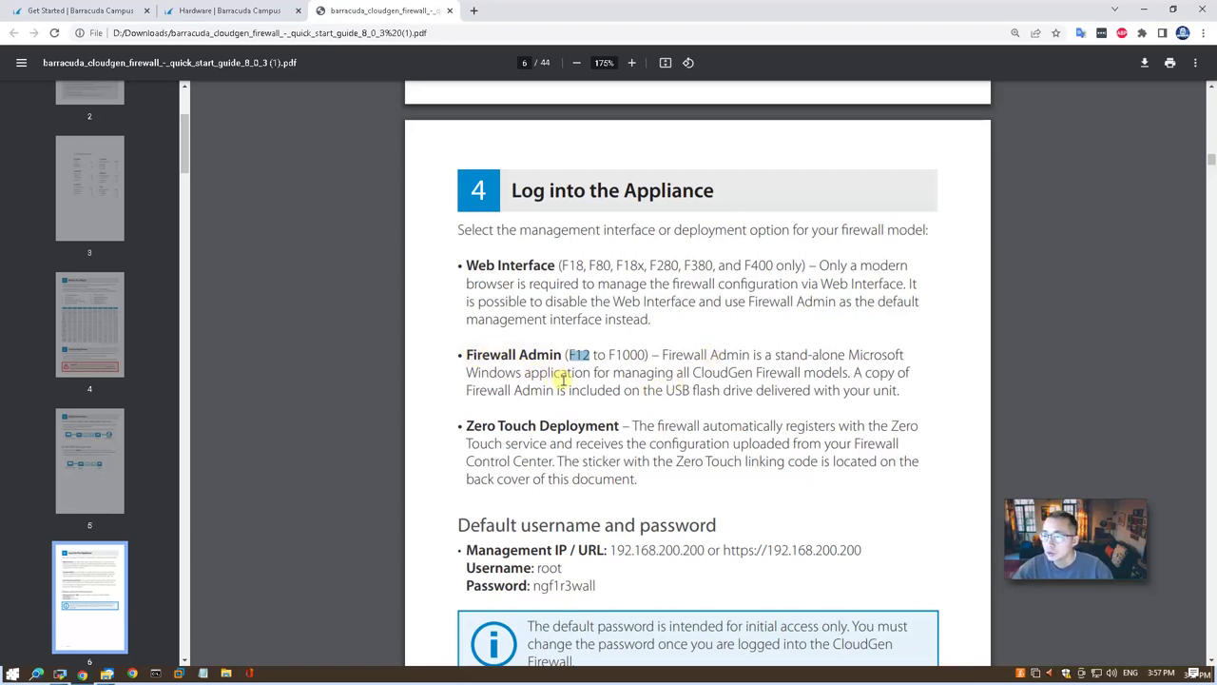
drag(656, 390, 750, 390)
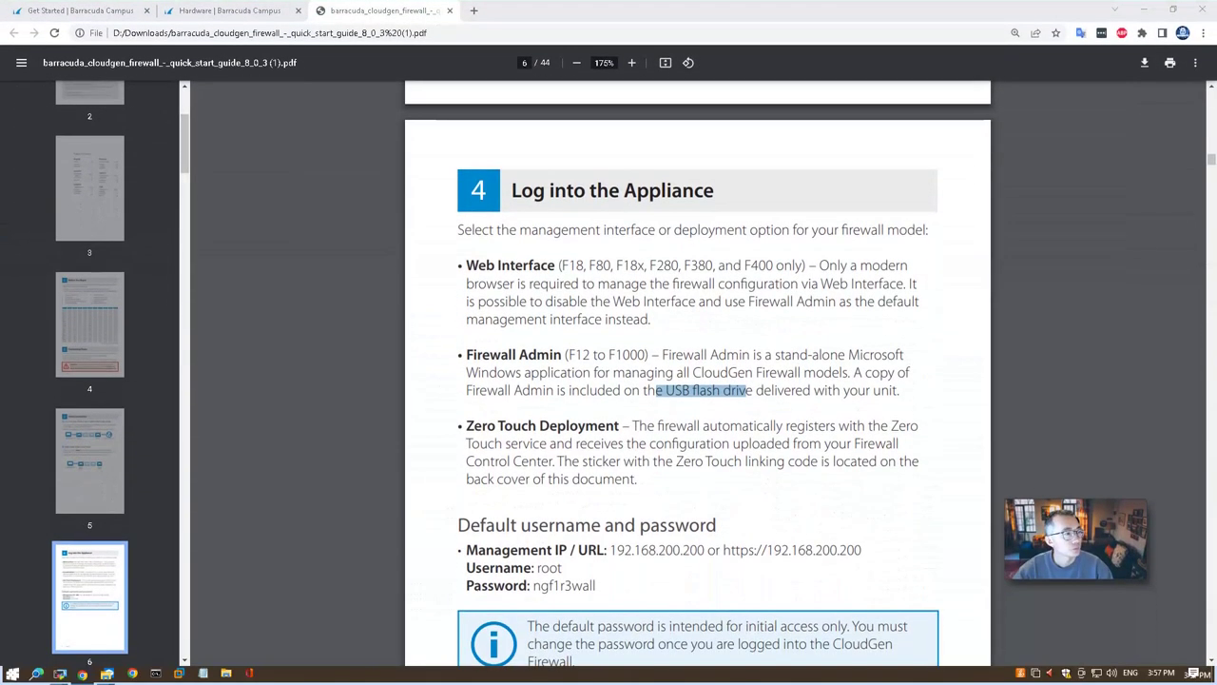
key(super+e)
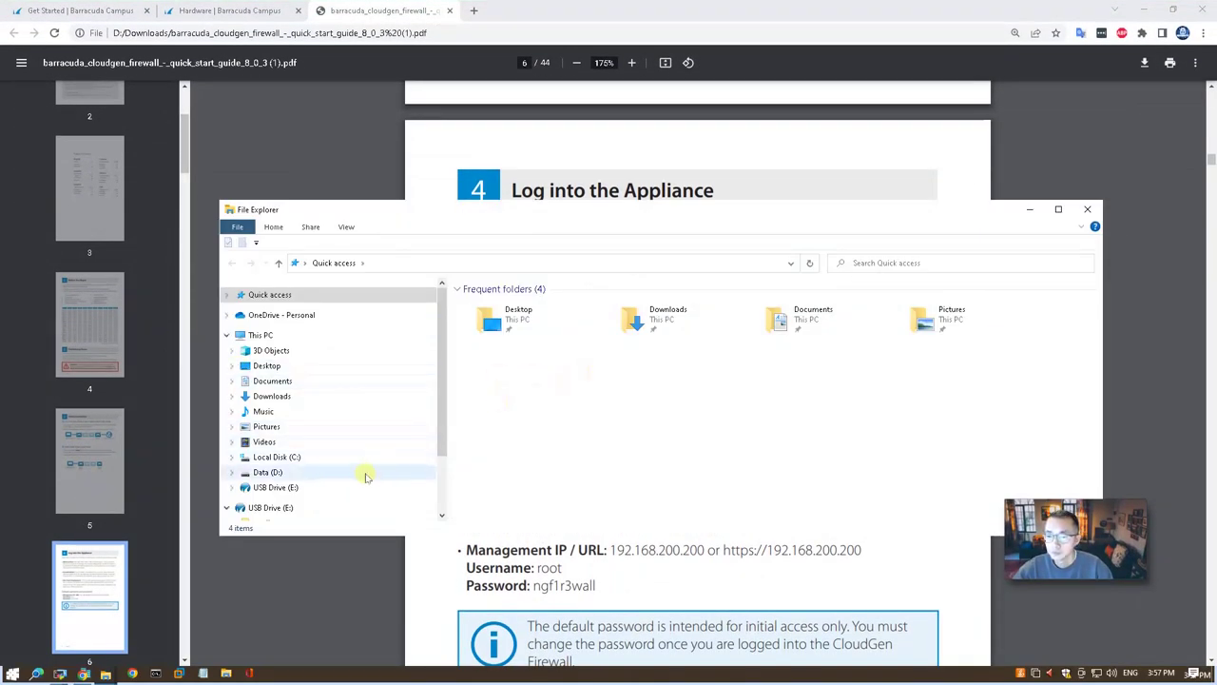
Locate NGAdmin_7.1.3-050.exe in USB Drive (E:) under Applications > NextGen Admin.
click(360, 489)
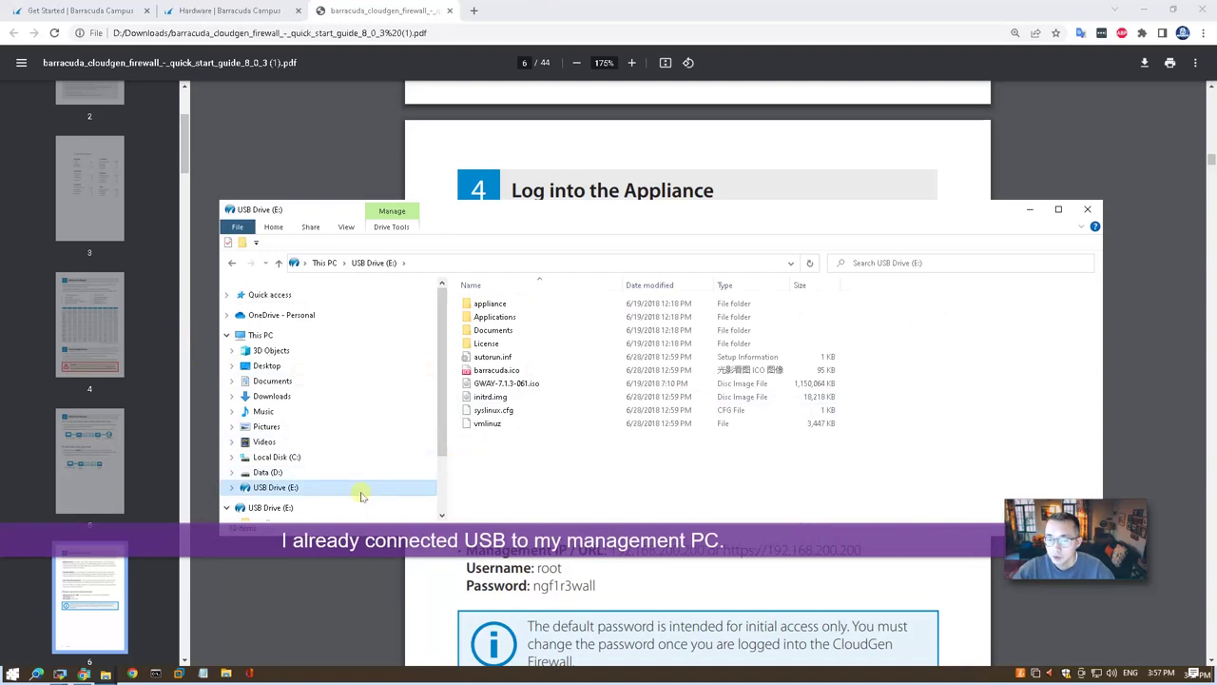
click(511, 320)
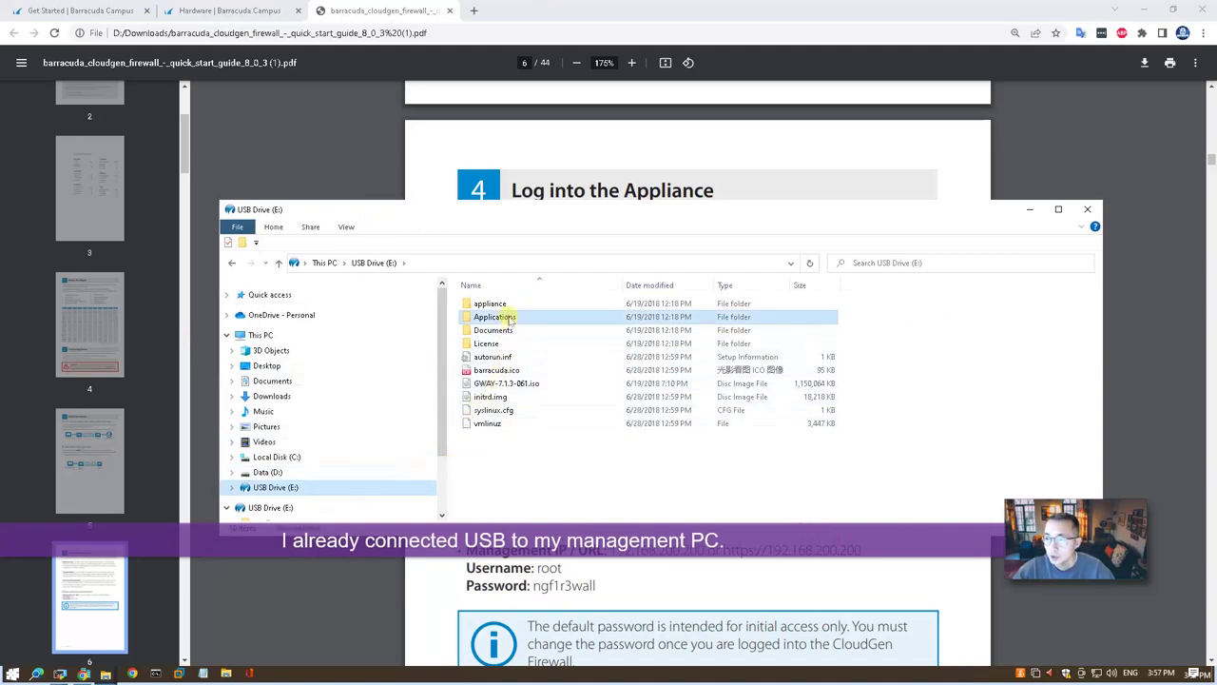
double_click(510, 320)
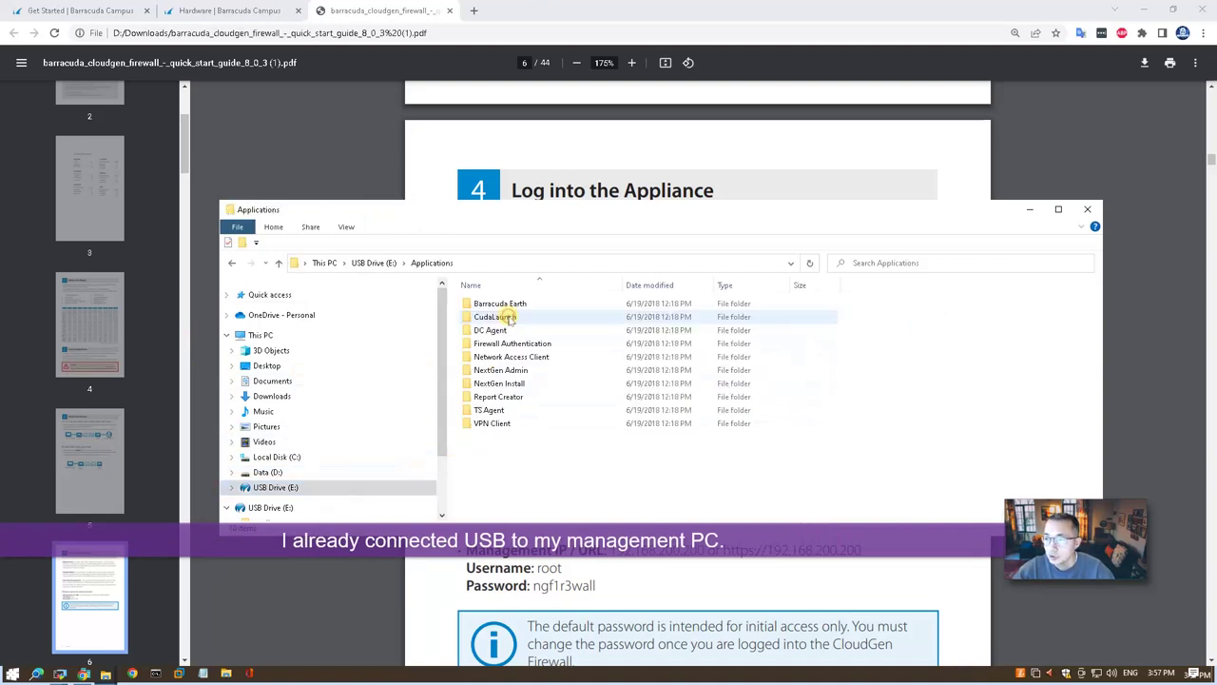
double_click(531, 372)
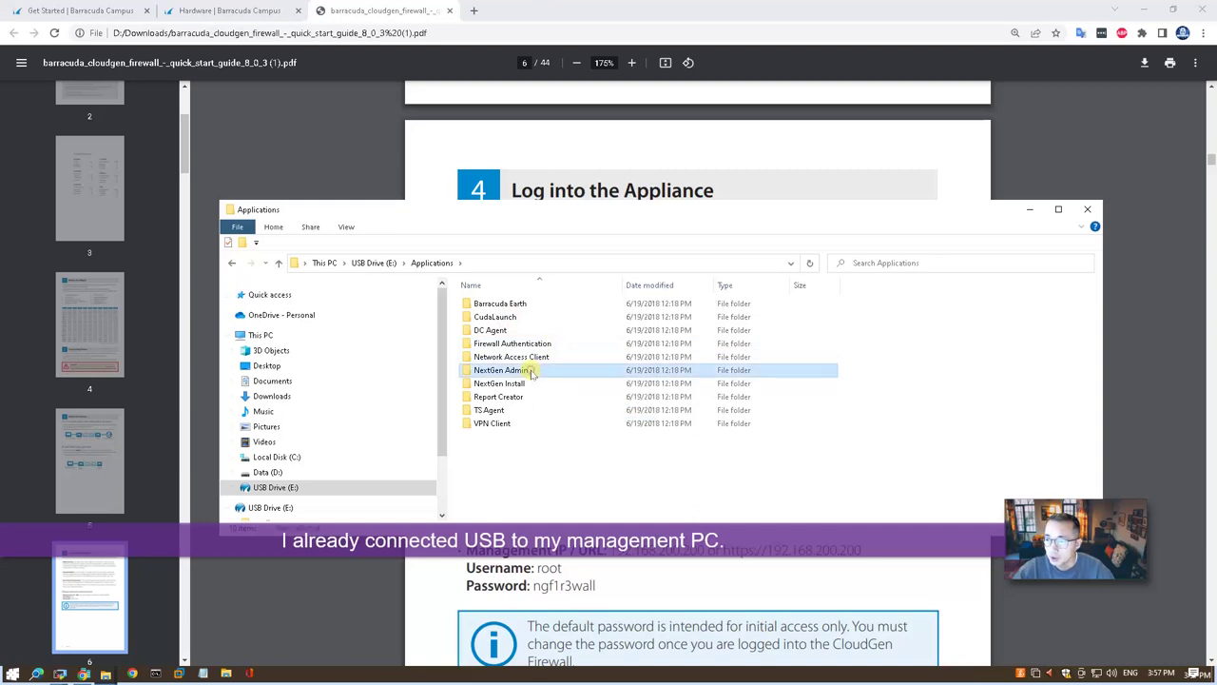
click(533, 309)
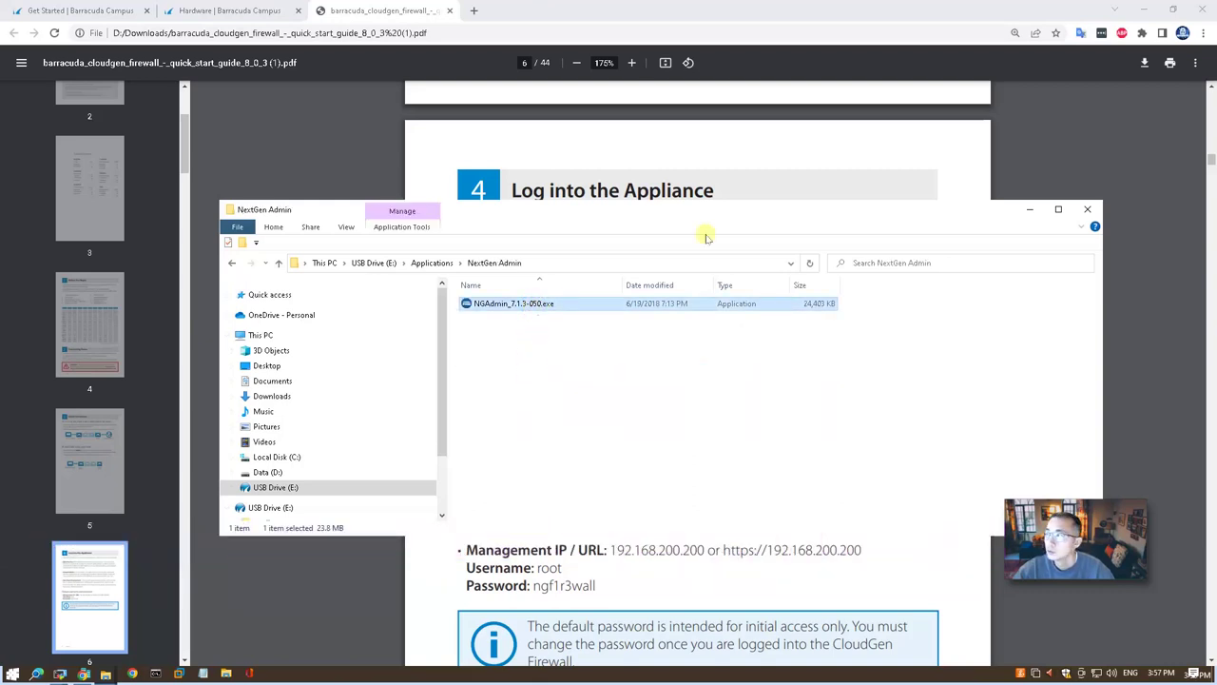
Launch NextGen Admin from its desktop copy and bring up Command Prompt.
click(1116, 9)
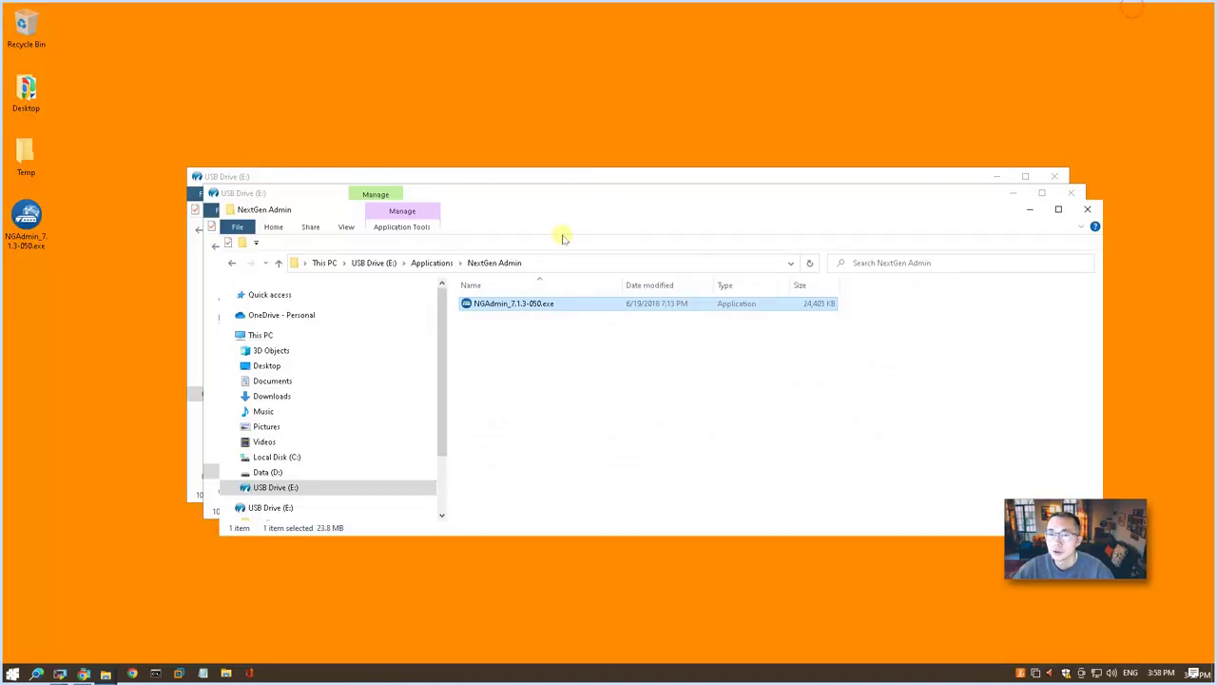
key(super+d)
double_click(29, 223)
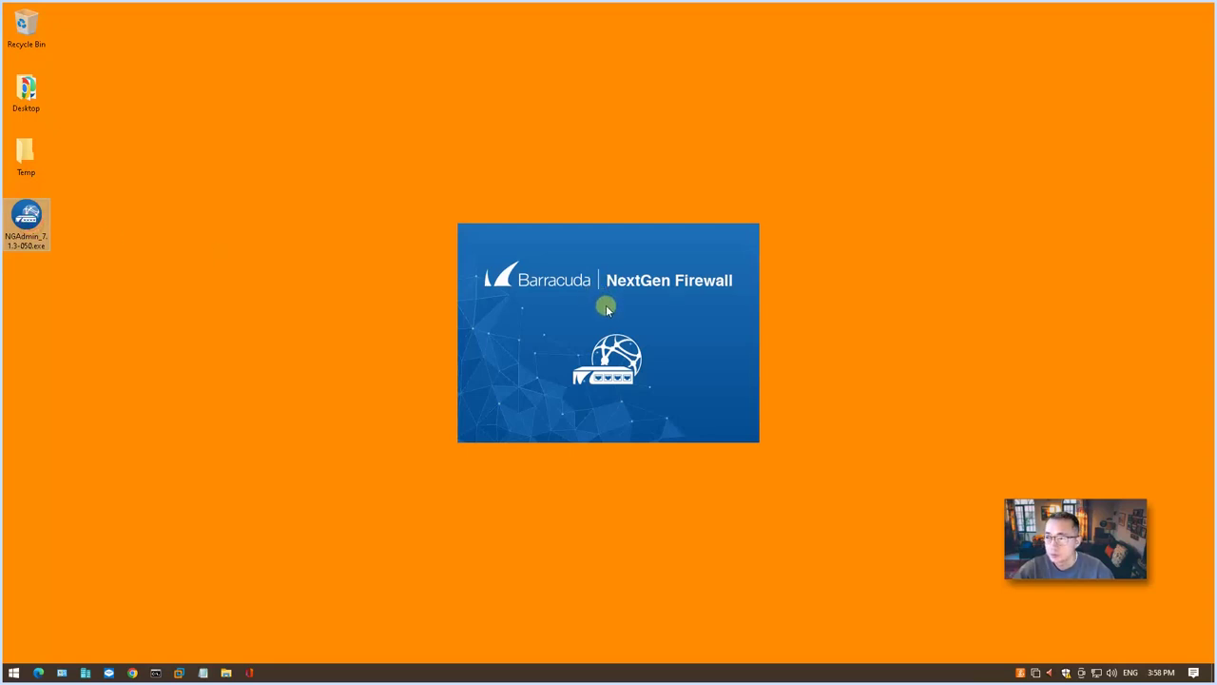
click(156, 673)
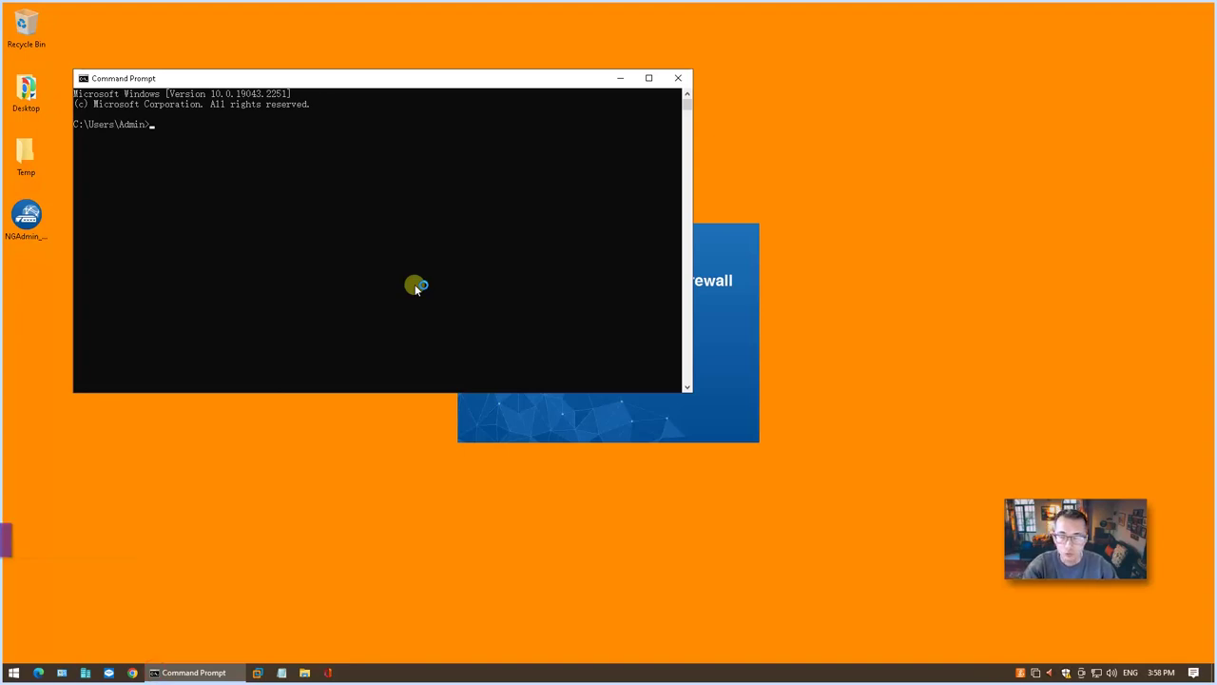
Ping 192.168.200.200 and run ipconfig to list the network adapters.
text(ping 192.168.200.200)
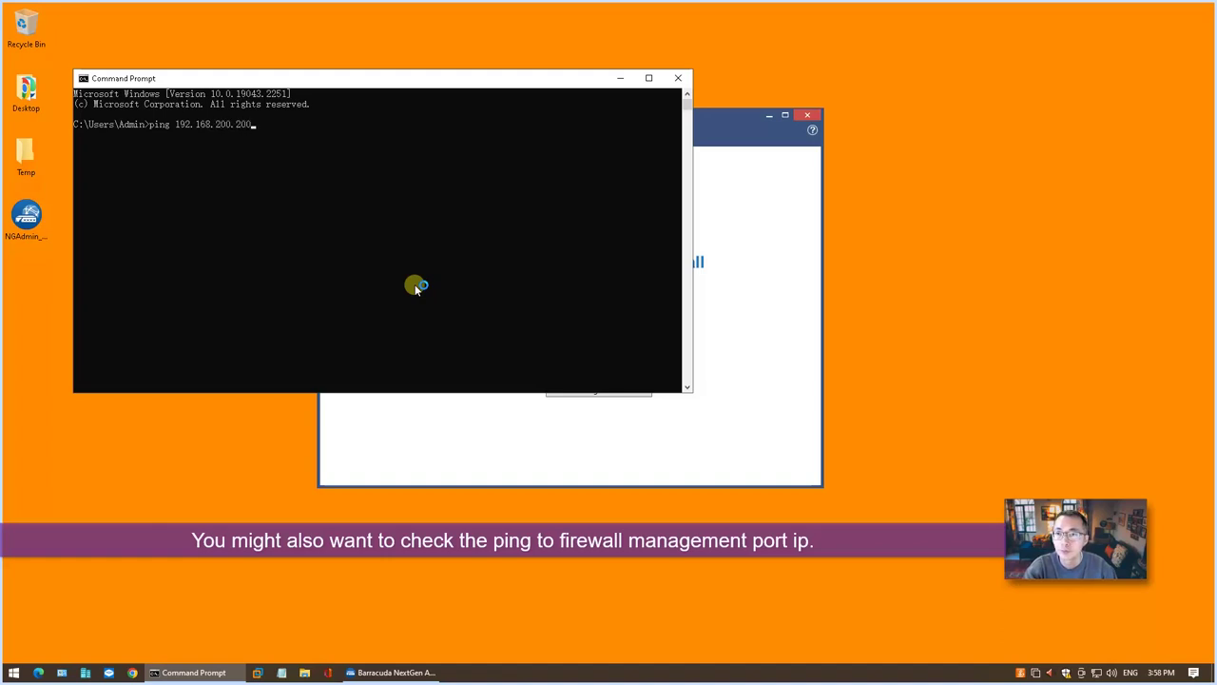
key(Return)
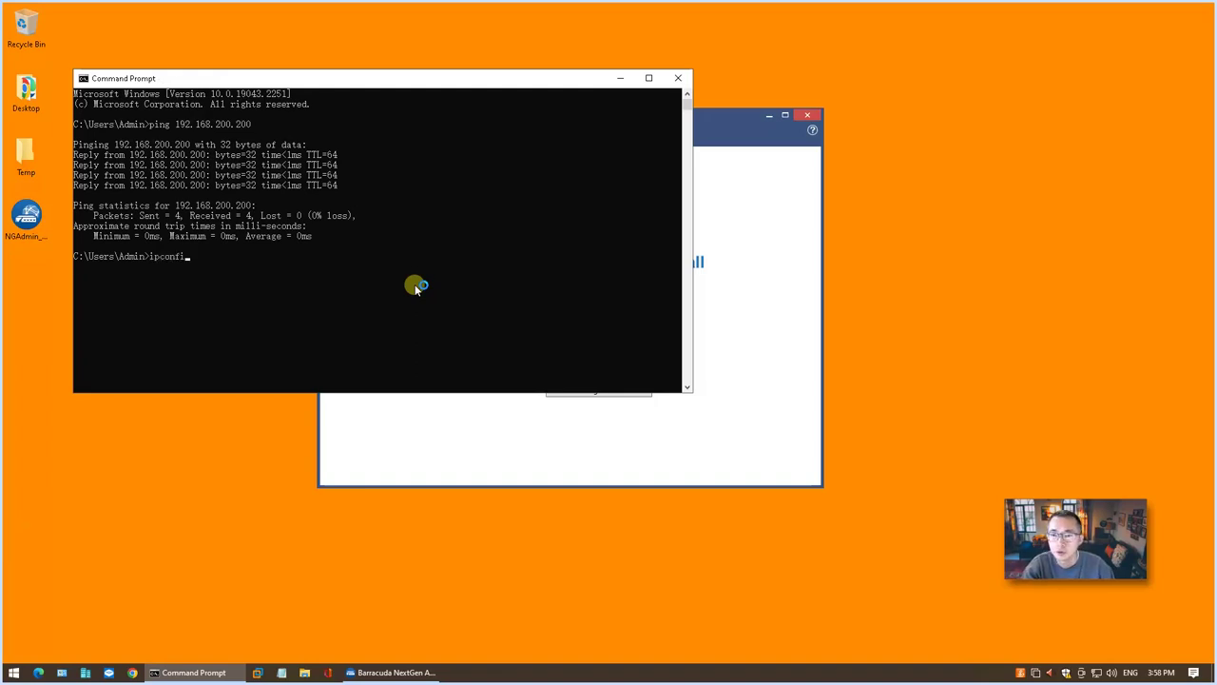
text(g)
key(Return)
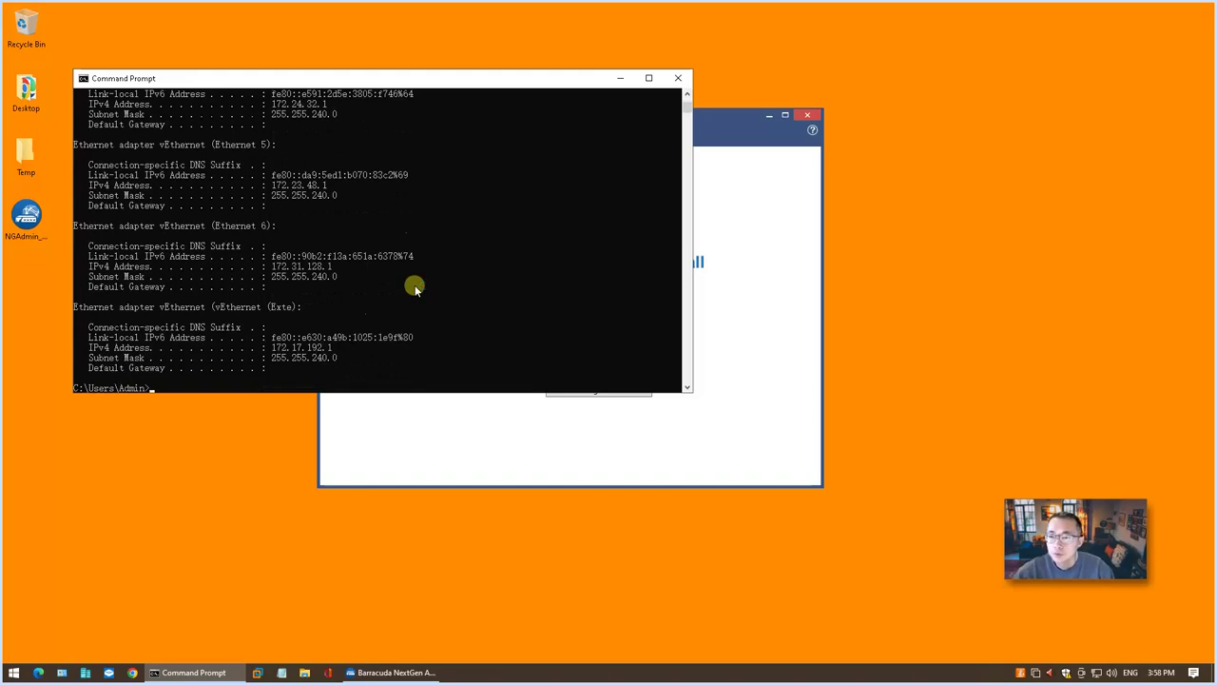
Mark Ethernet 4's 192.168.200.100 address, then ping 192.168.200.200 again.
scroll(415, 285, up, 15)
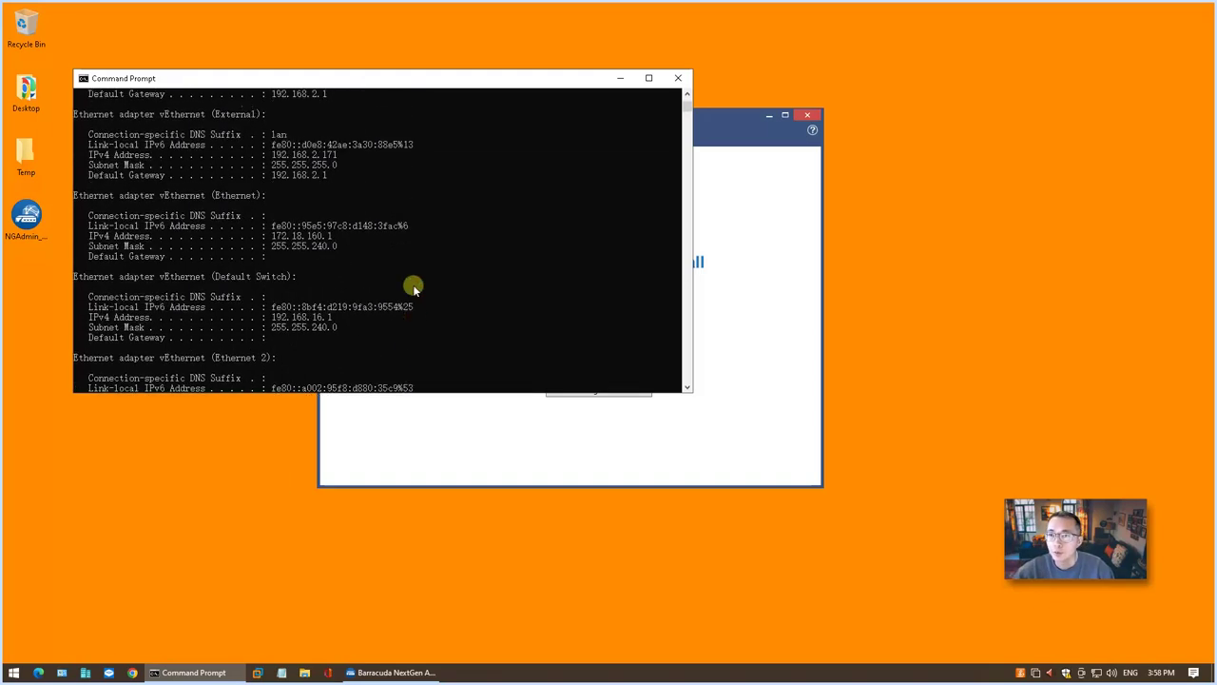
scroll(414, 284, up, 8)
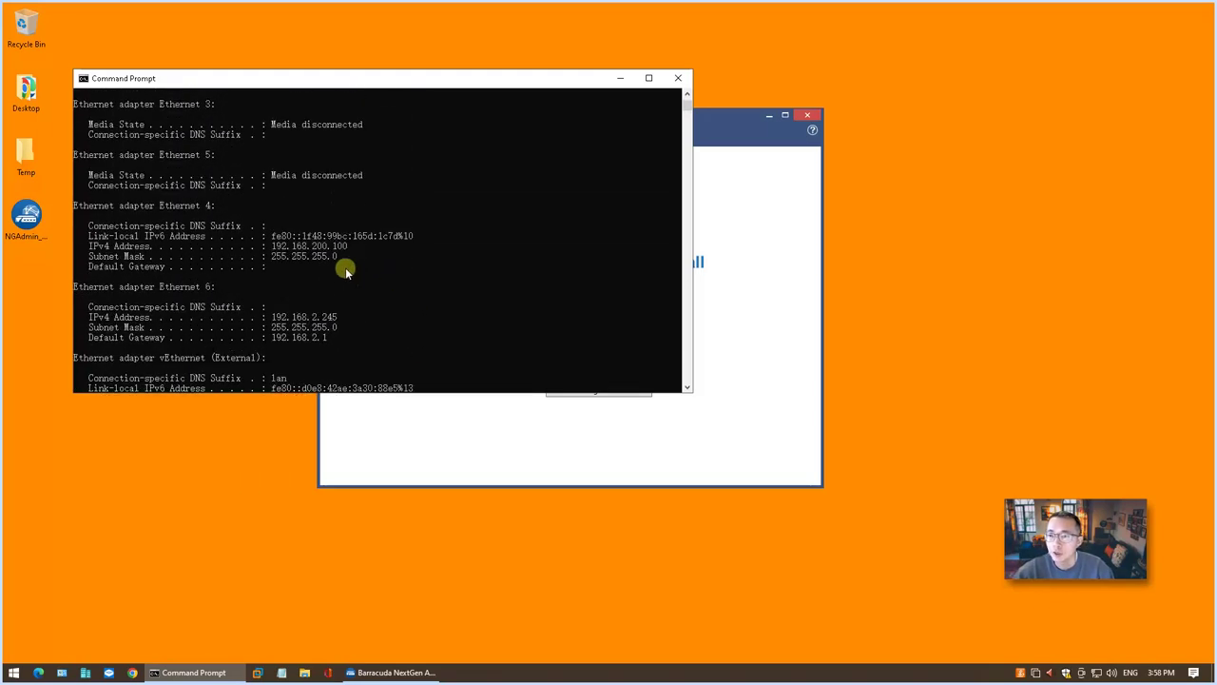
drag(345, 267, 72, 223)
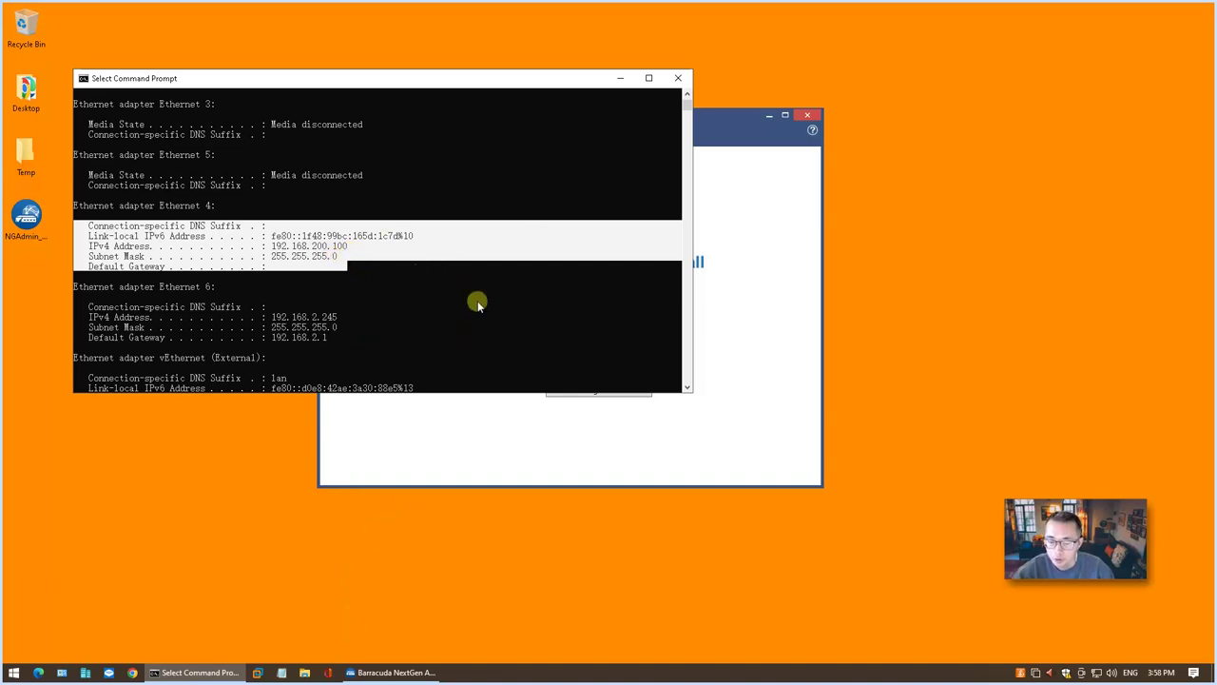
text(ping 192.168.200.200)
key(Return)
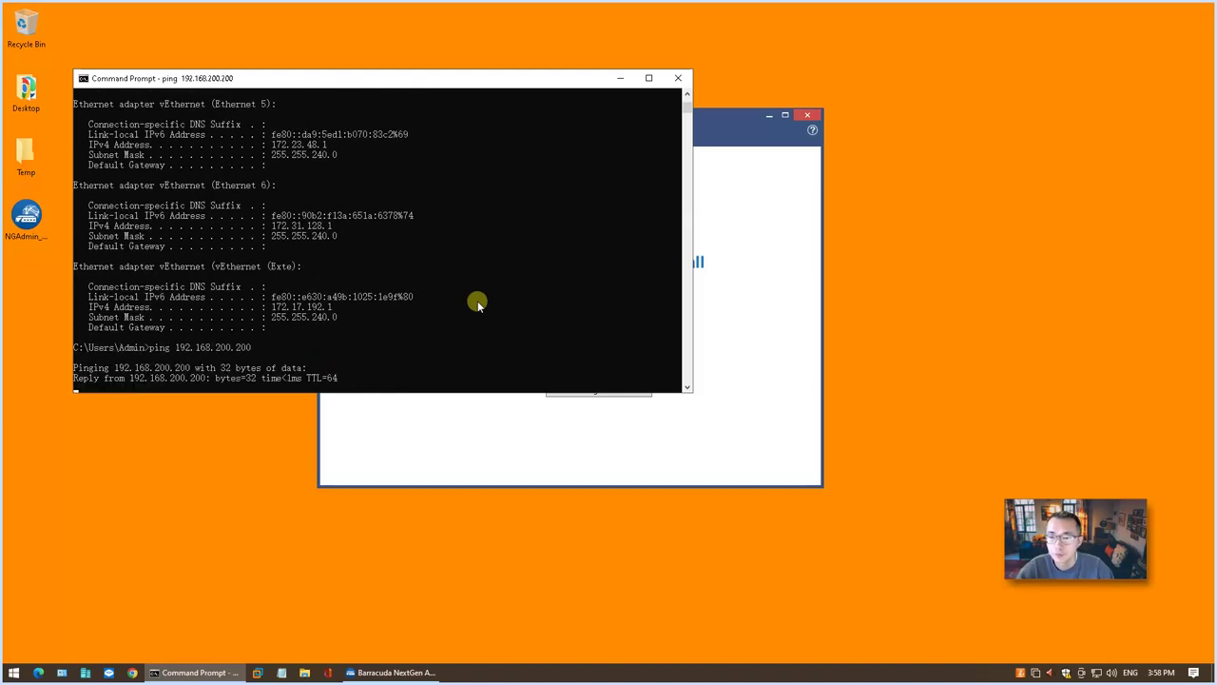
Enter 192.168.200.200 as the firewall address and the default administrator username in the login form.
click(620, 78)
click(586, 324)
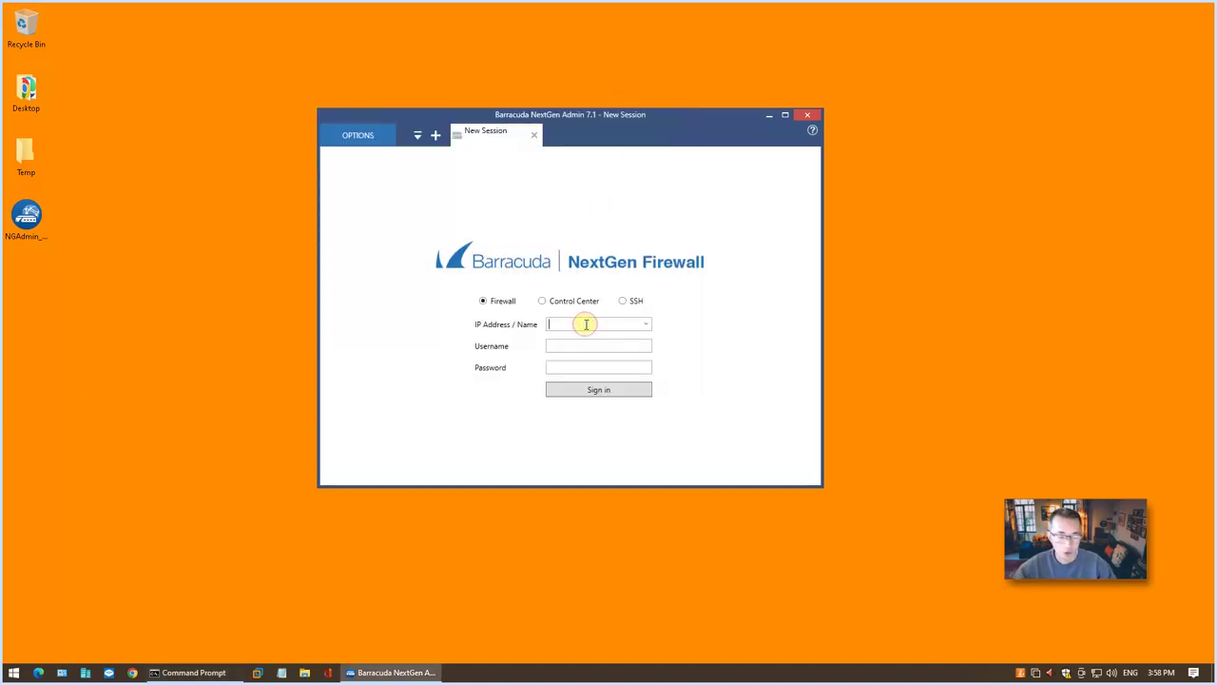
text(1)
key(Tab)
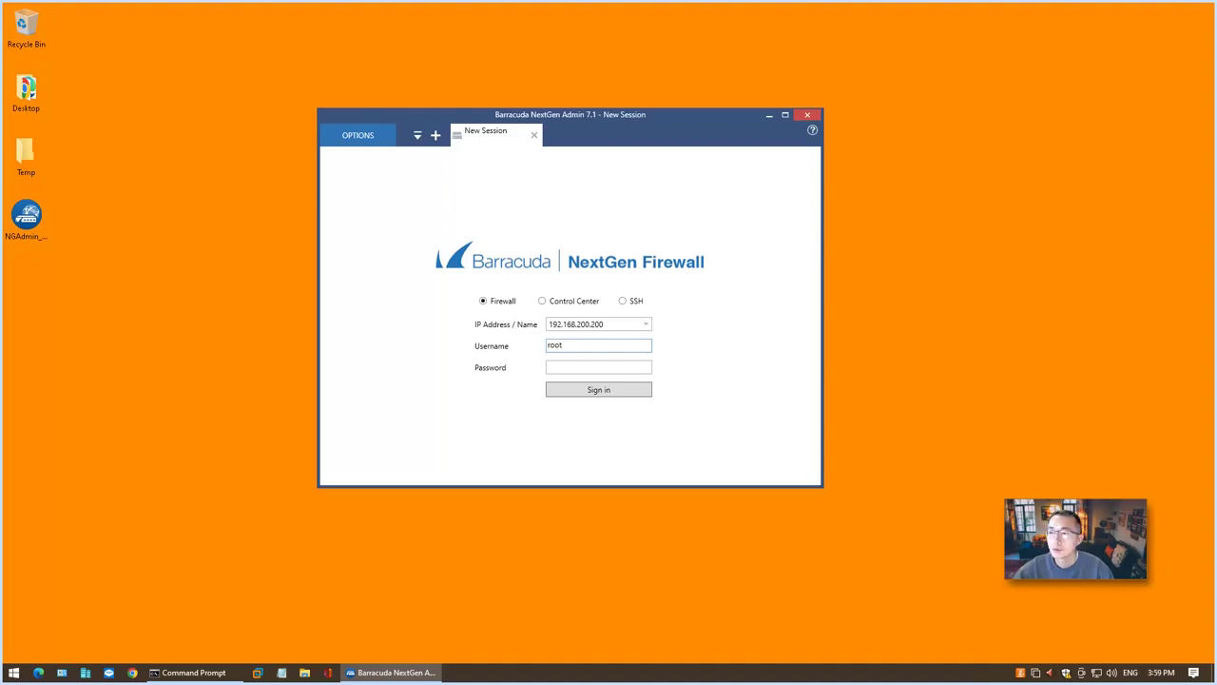
key(alt+Tab)
Copy the default password from the guide's login section, then minimize Chrome.
click(828, 448)
scroll(692, 529, down, 1)
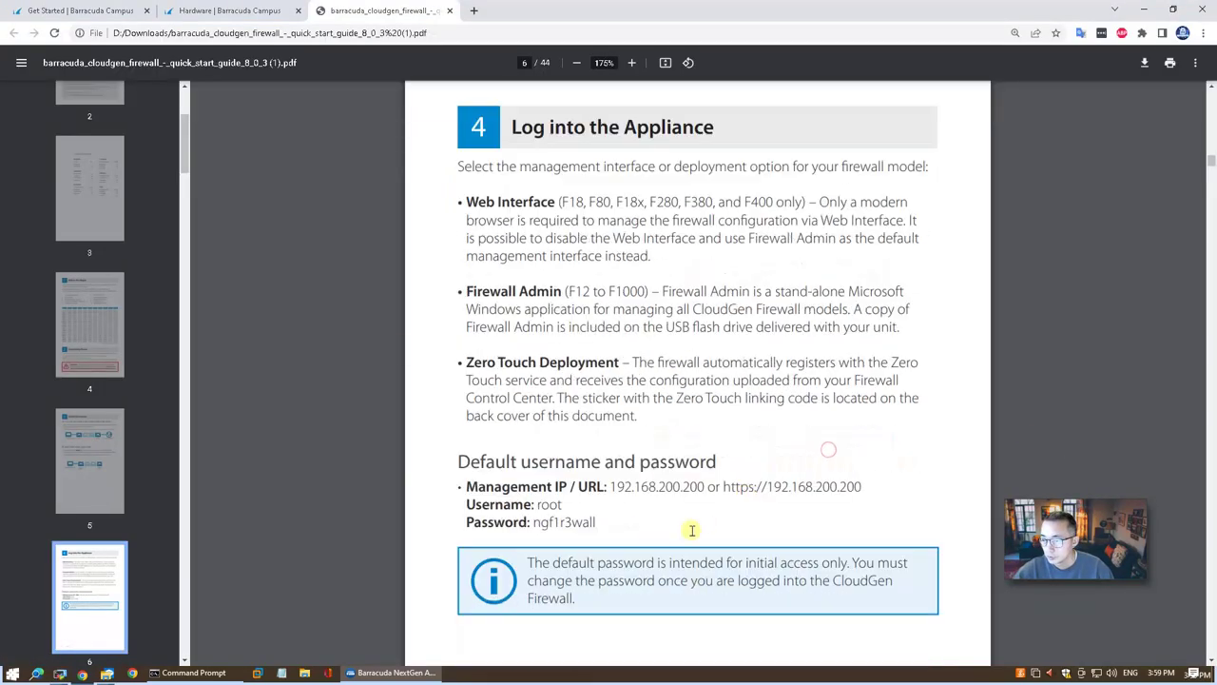
drag(605, 522, 534, 522)
right_click(557, 522)
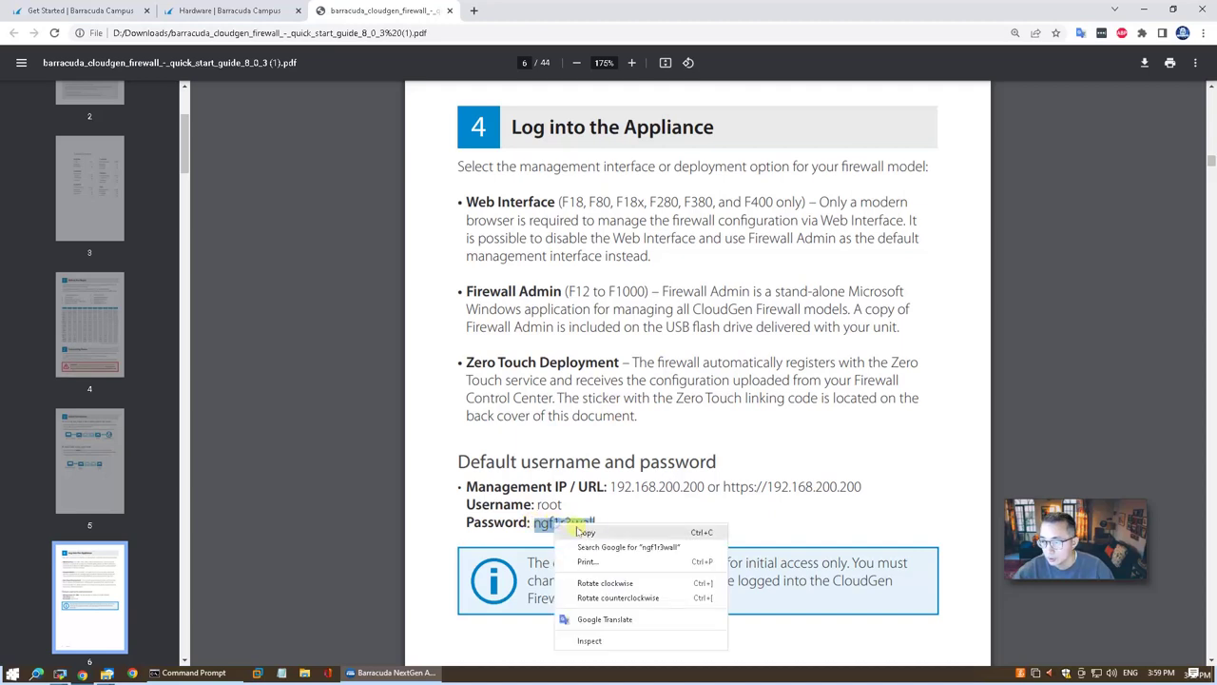
click(590, 530)
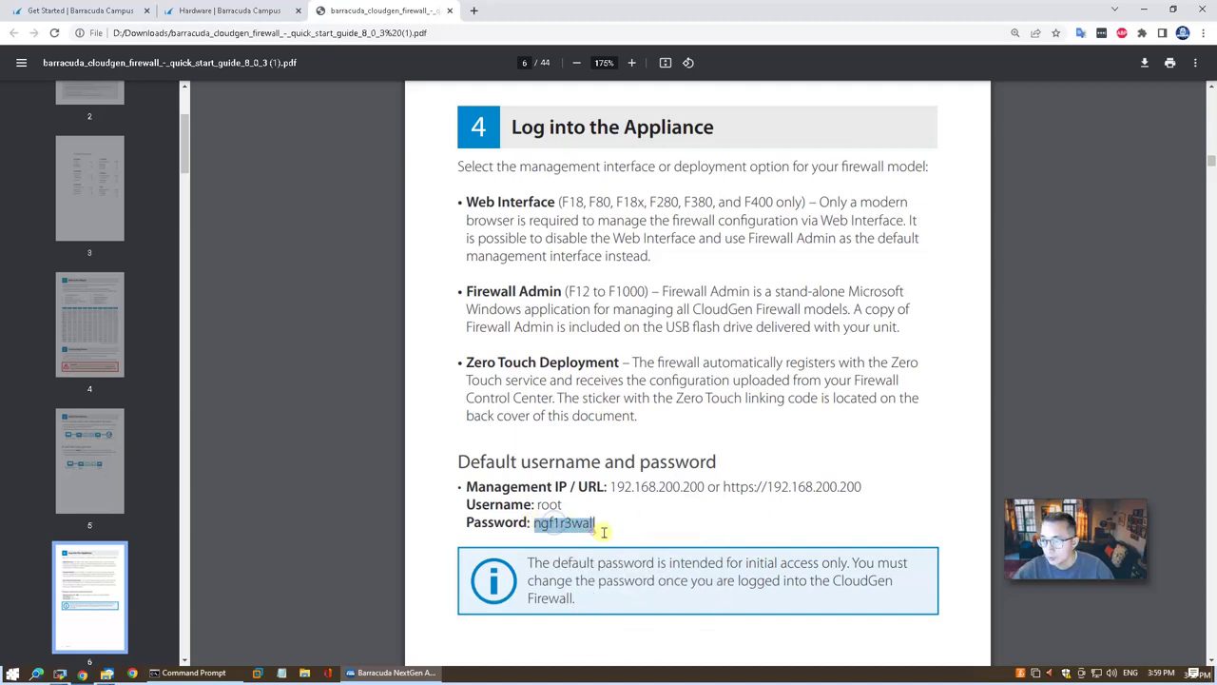
click(1144, 10)
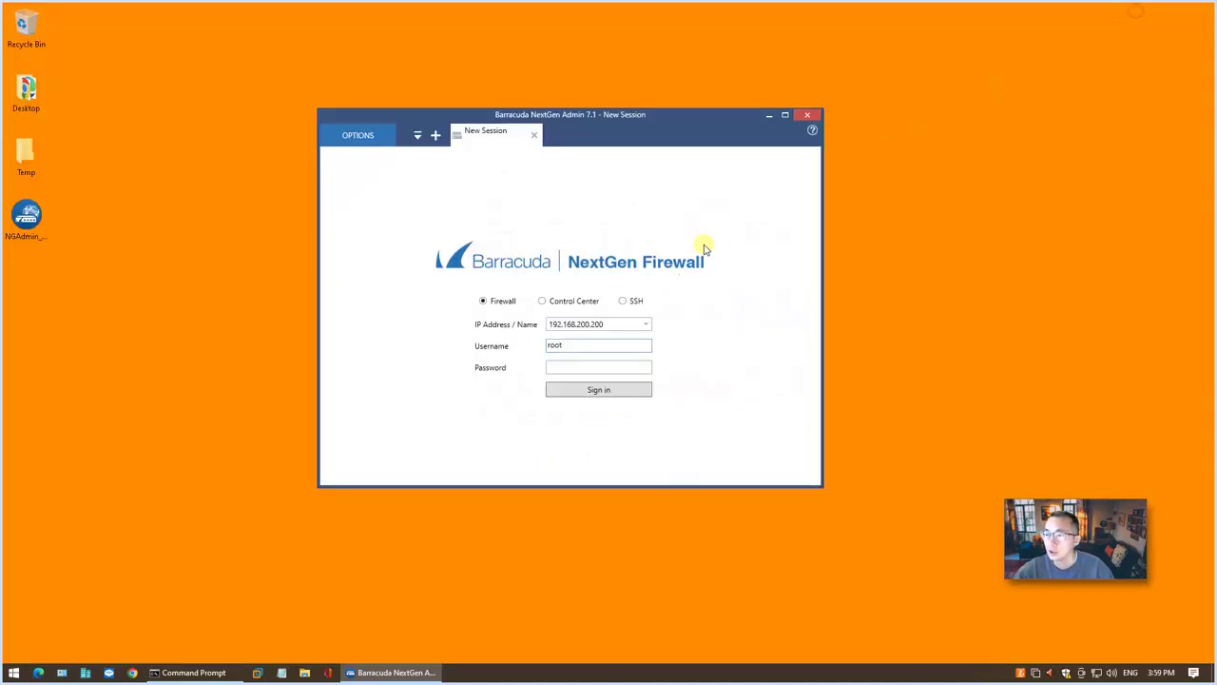
Paste the default password, sign in, and trust the firewall's key in Authentication Check.
click(593, 366)
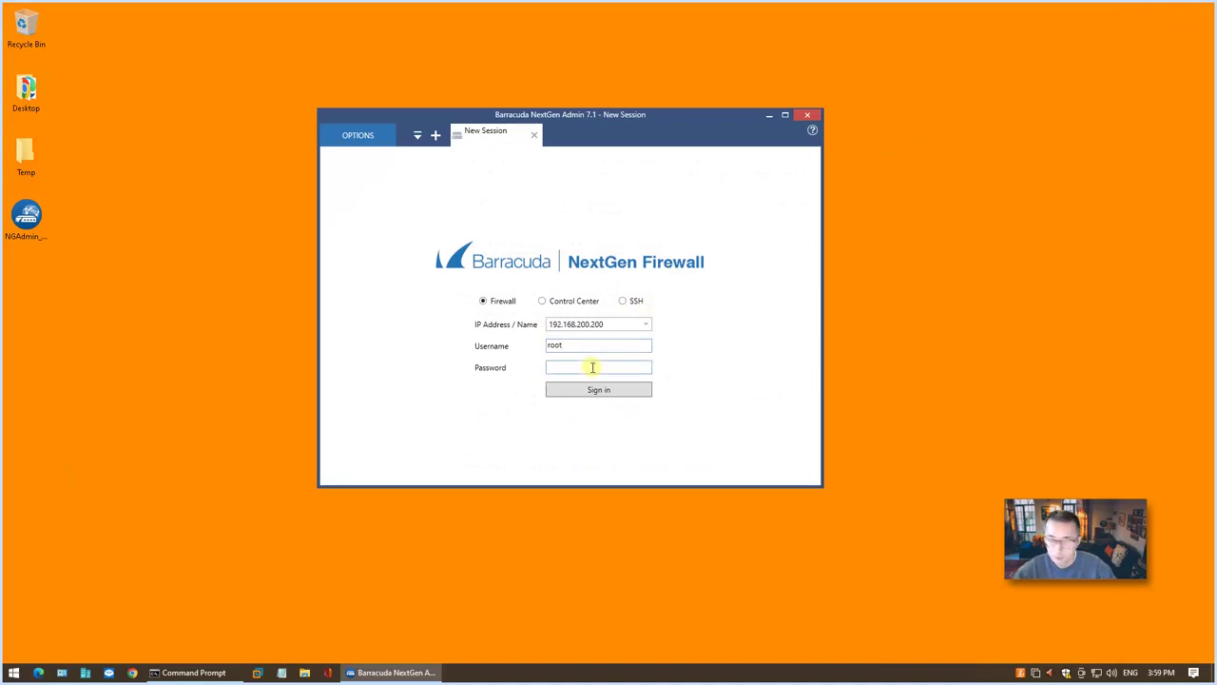
key(ctrl+v)
click(598, 388)
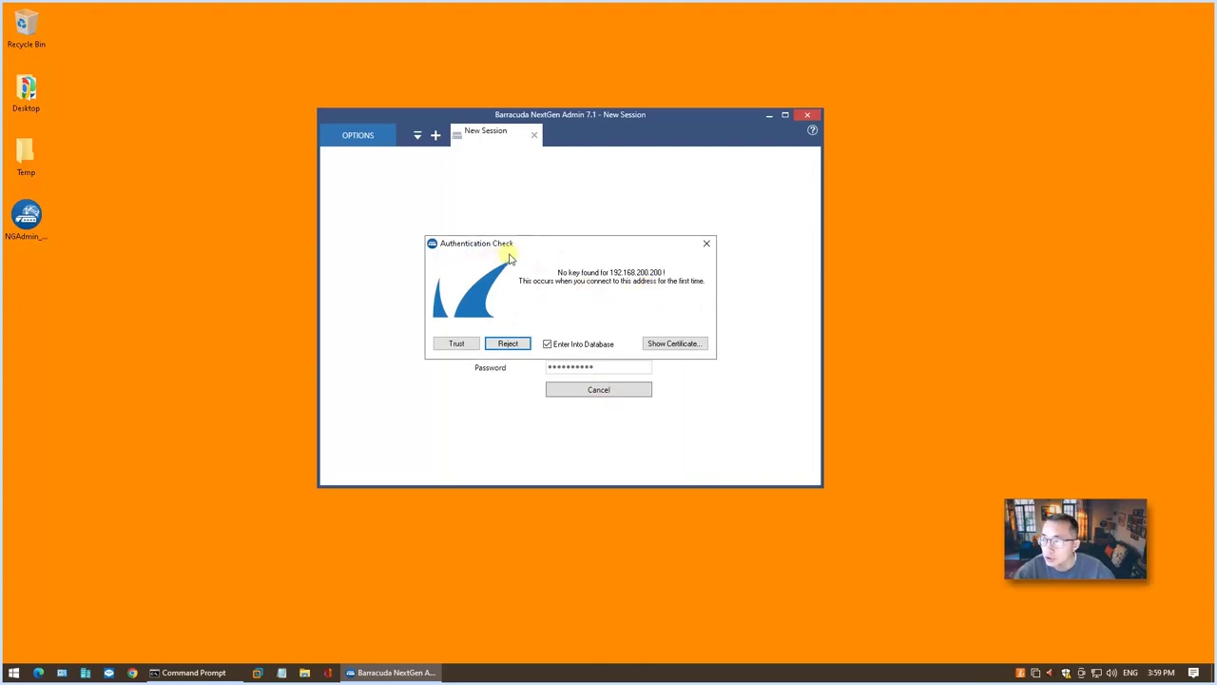
click(469, 350)
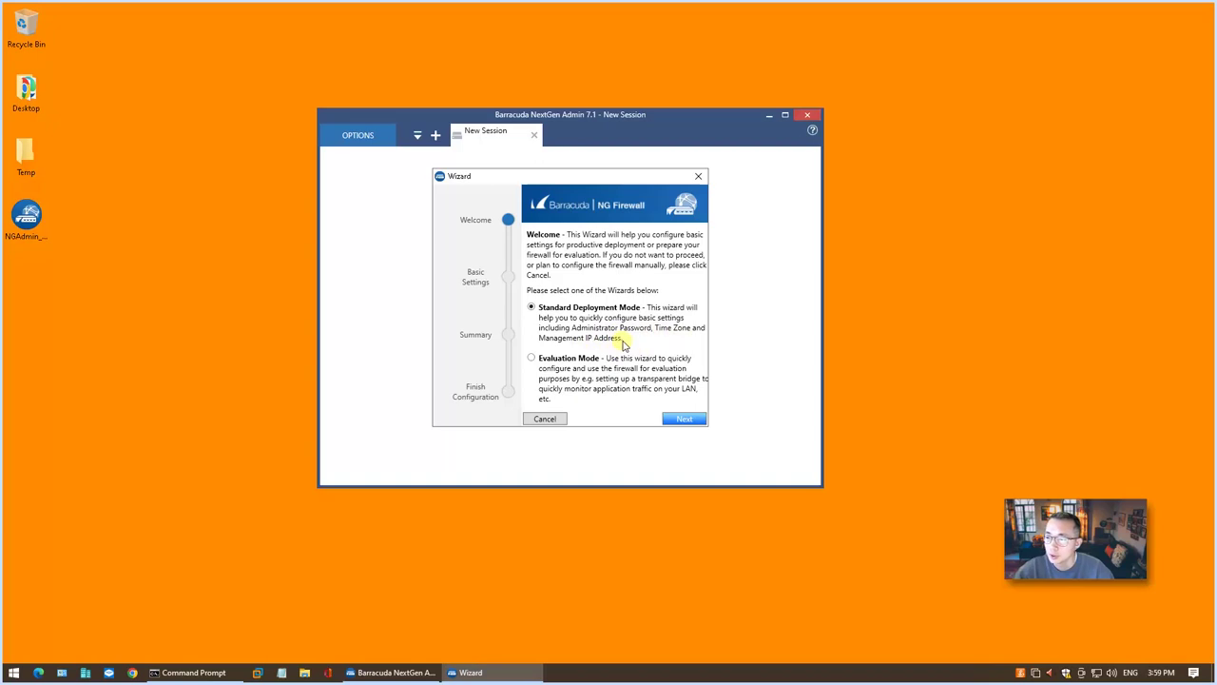
Continue with Standard Deployment Mode and set the time zone to America/New_York.
click(684, 418)
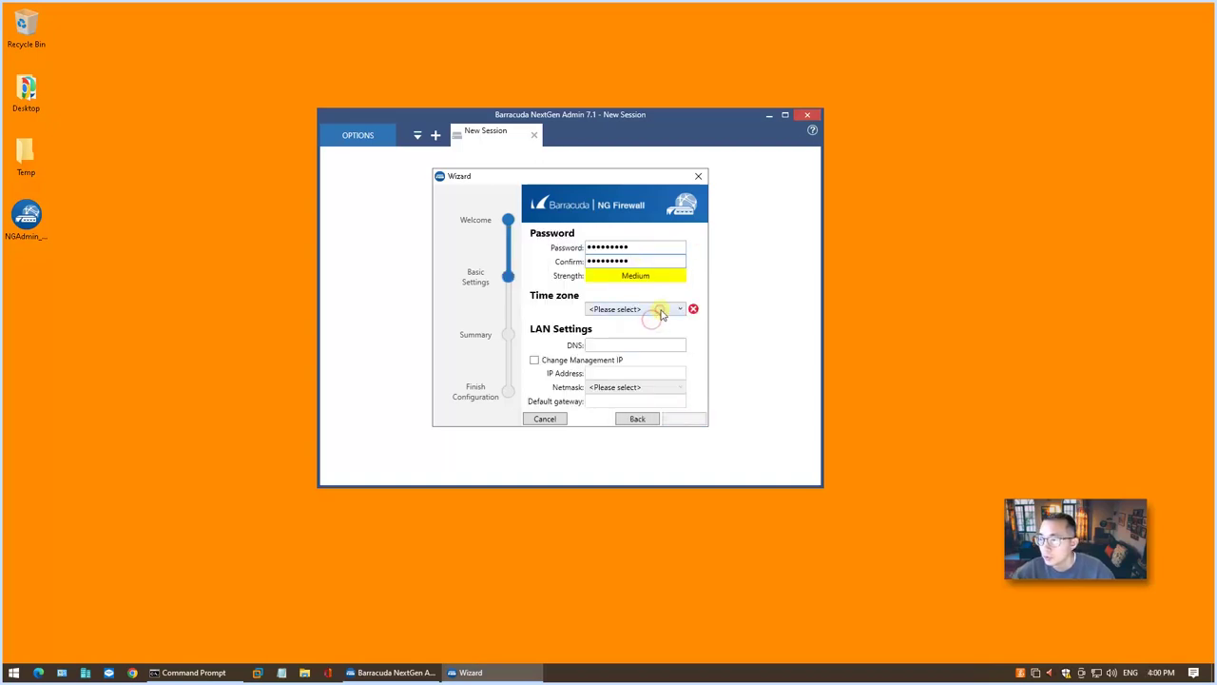
click(660, 311)
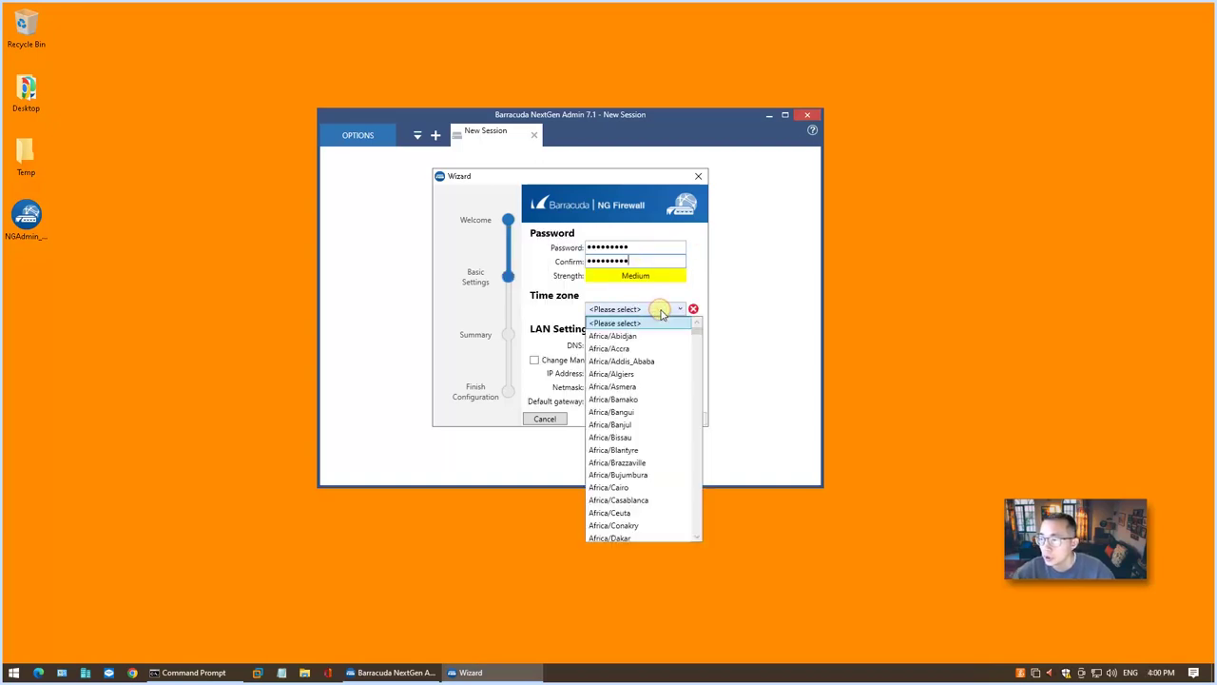
click(660, 313)
click(660, 313)
scroll(652, 373, down, 15)
click(652, 373)
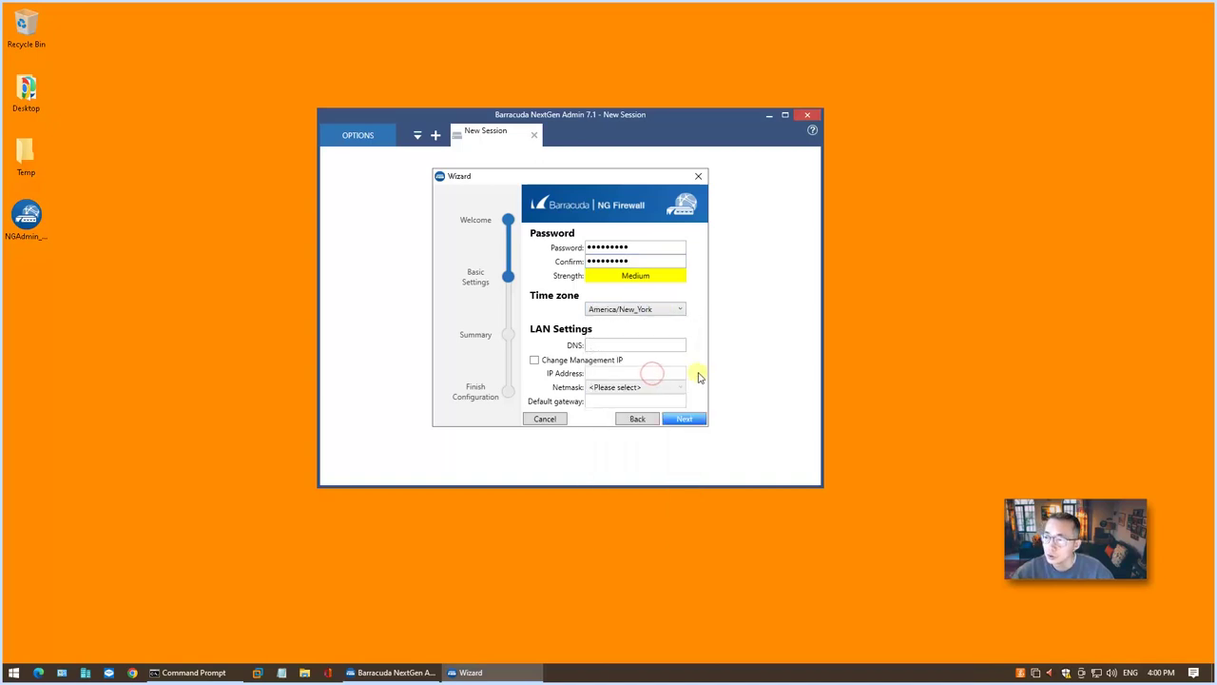
Set the DNS server to 8.8.8.8 and apply the configuration to the firewall.
click(665, 345)
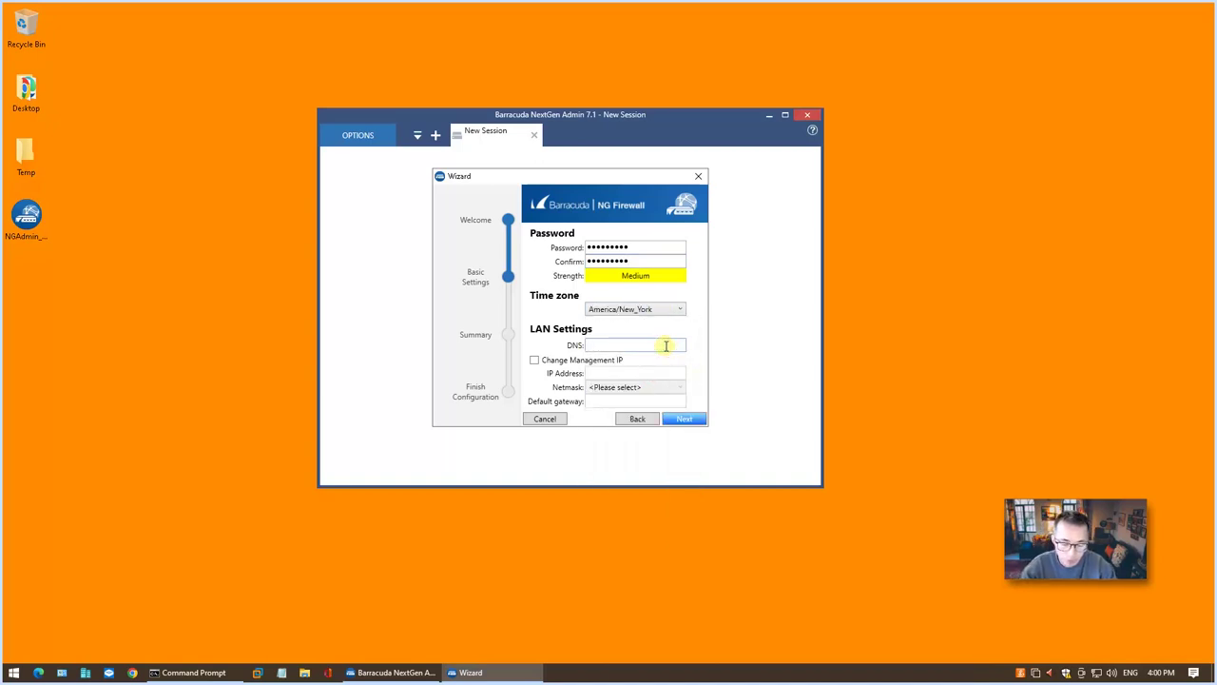
text(8.8.8.8)
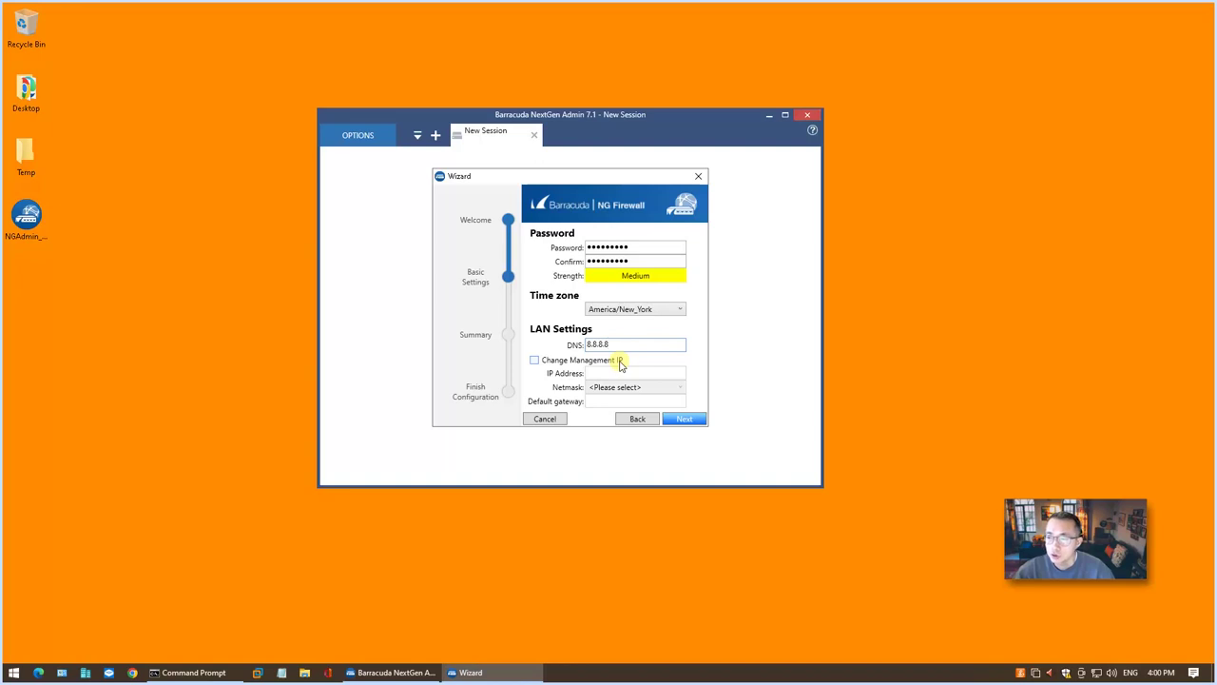
click(685, 419)
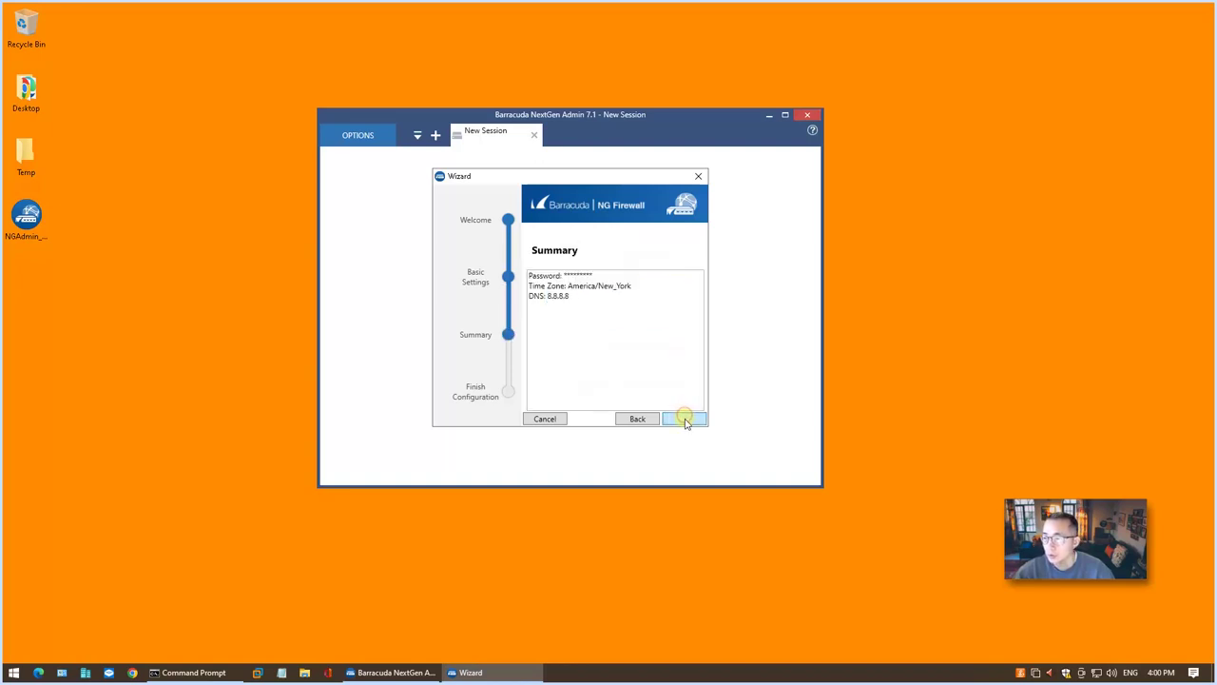
click(691, 422)
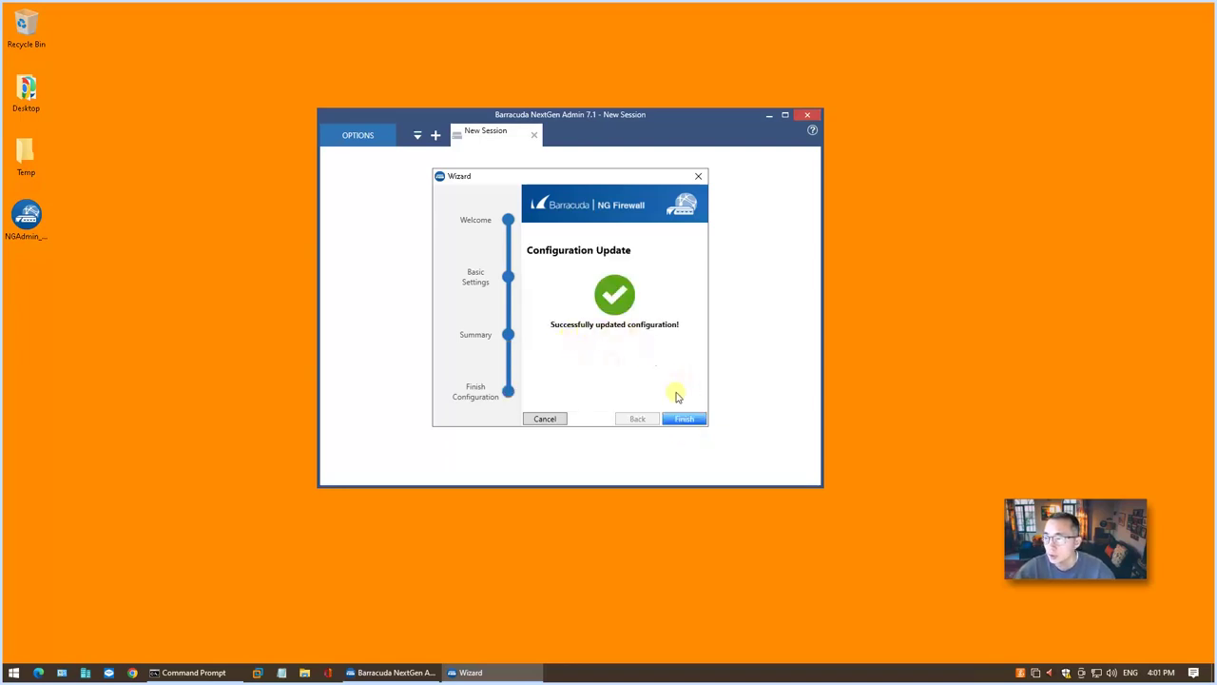
Finish the wizard, sign back in and maximize the window to show the F12 Dashboard.
click(693, 420)
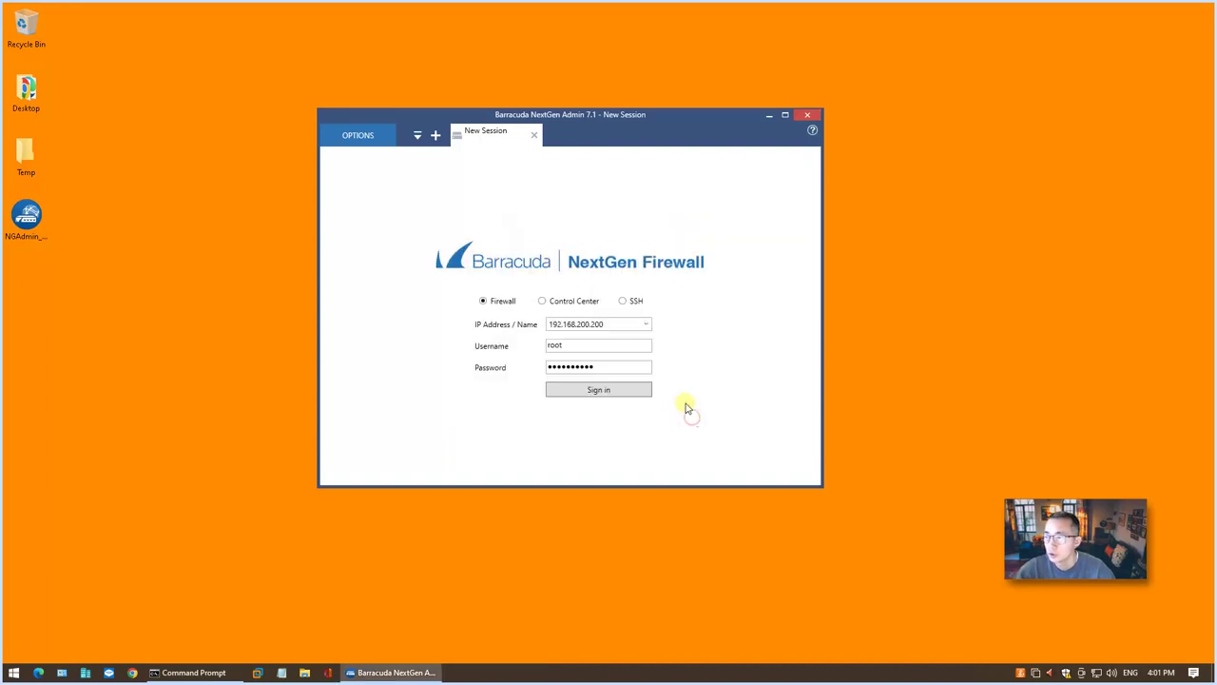
click(609, 369)
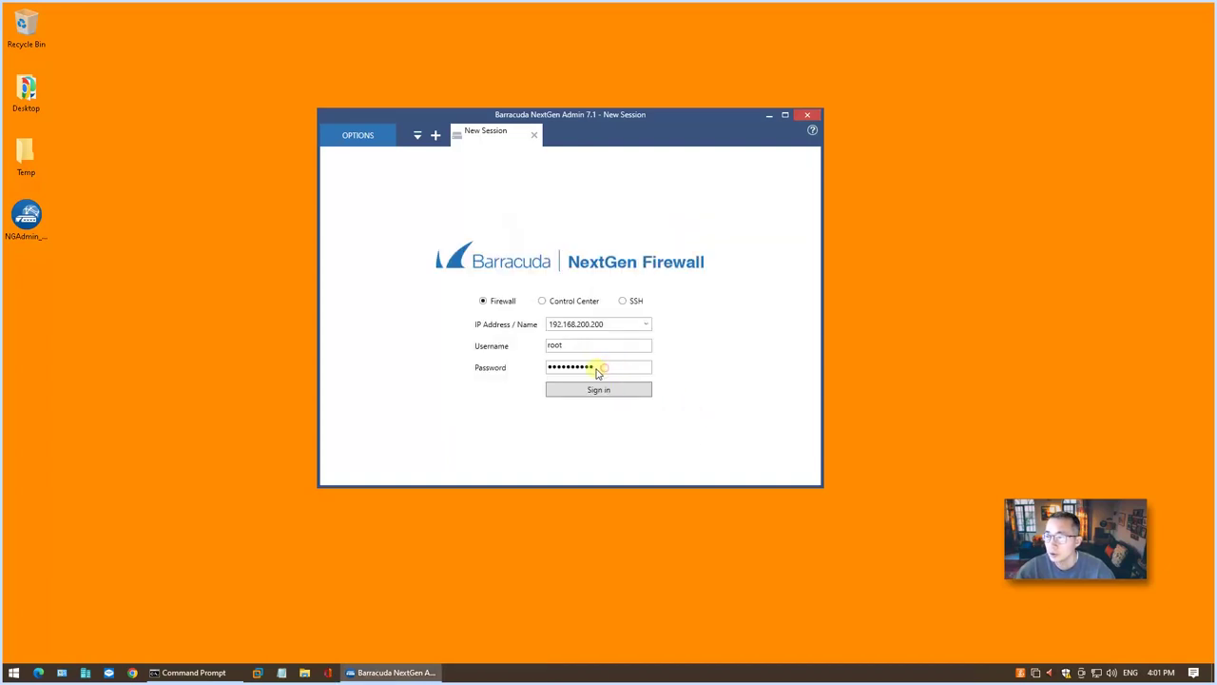
key(Return)
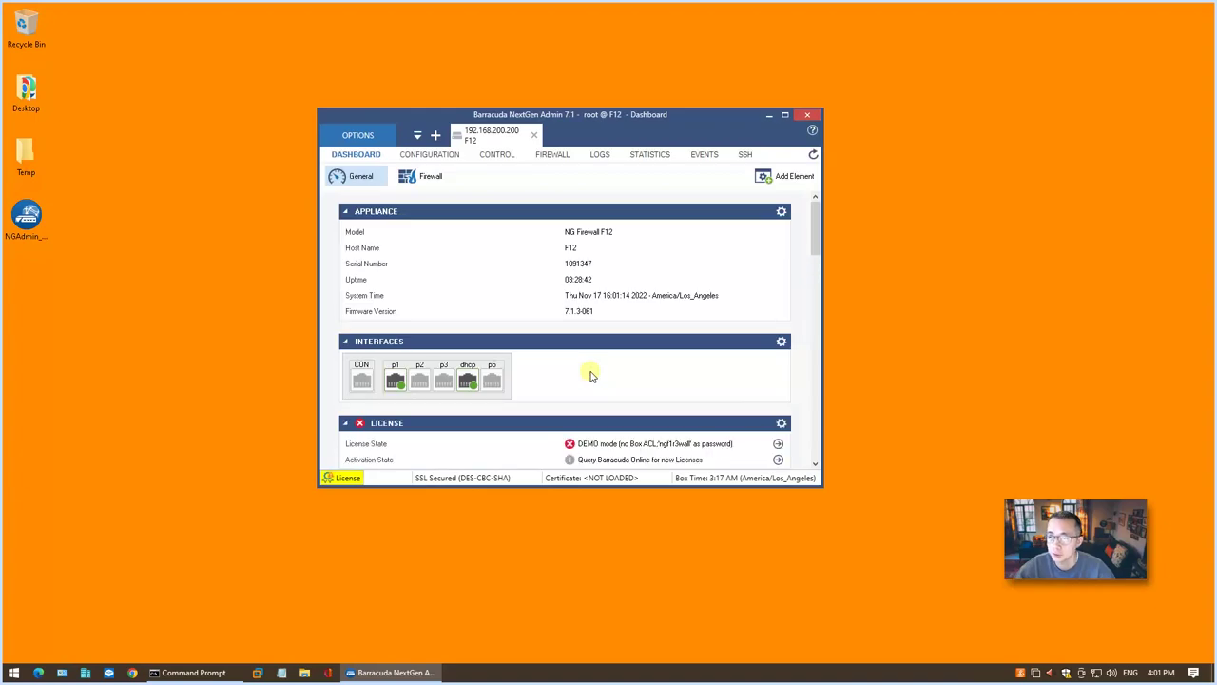
click(785, 115)
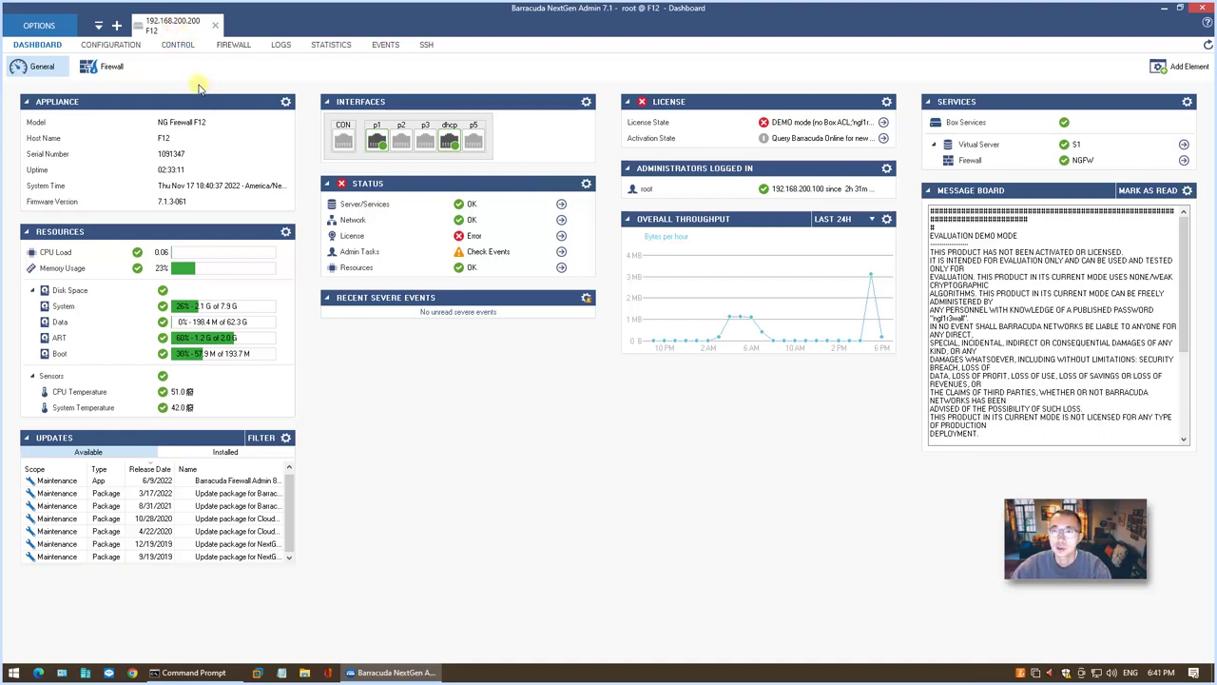
Open the Box Network IP Configuration page from the configuration tree.
click(131, 46)
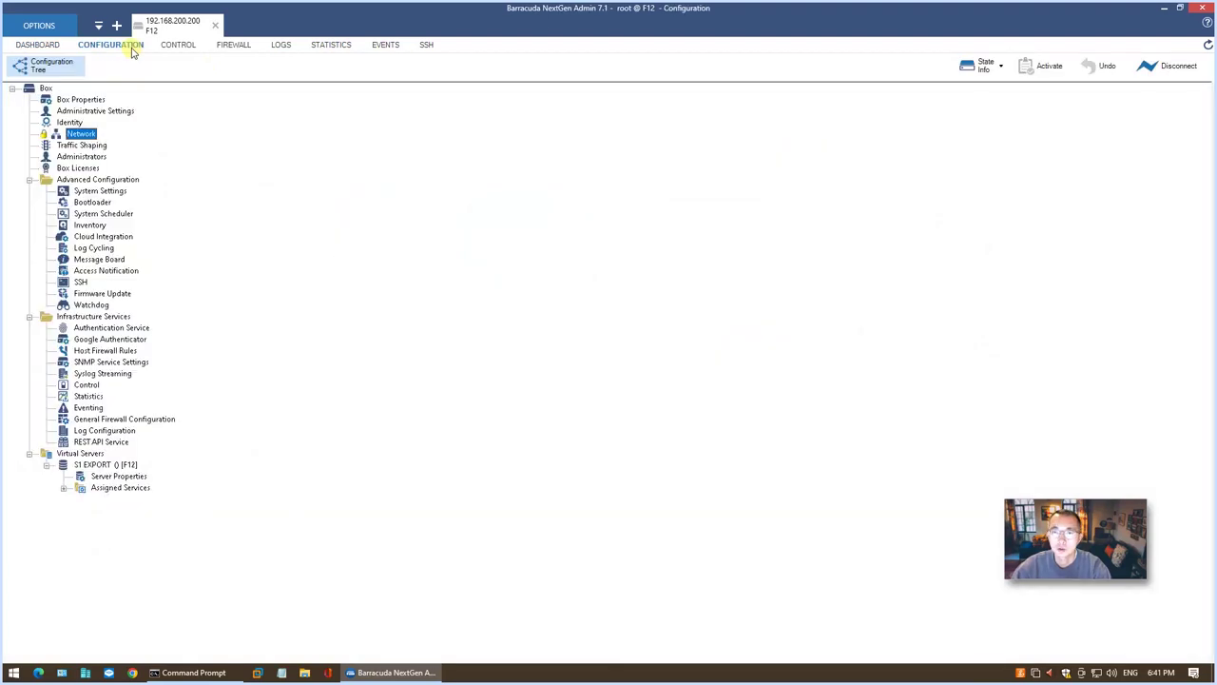
double_click(84, 135)
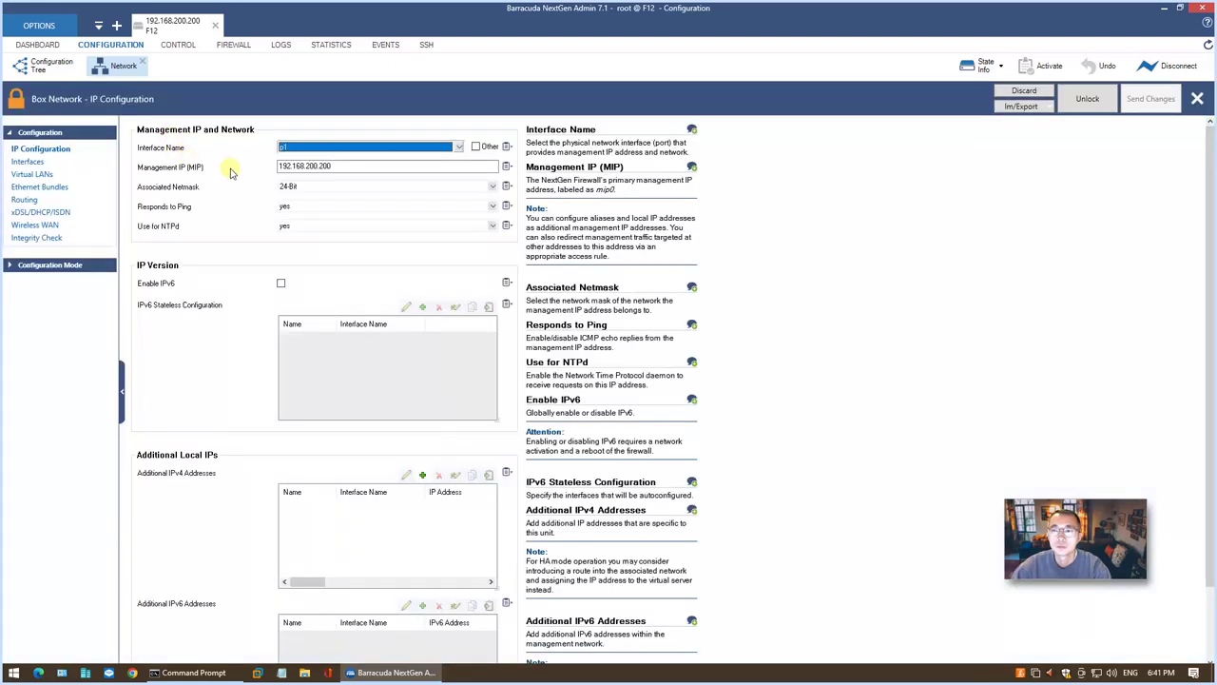
click(350, 168)
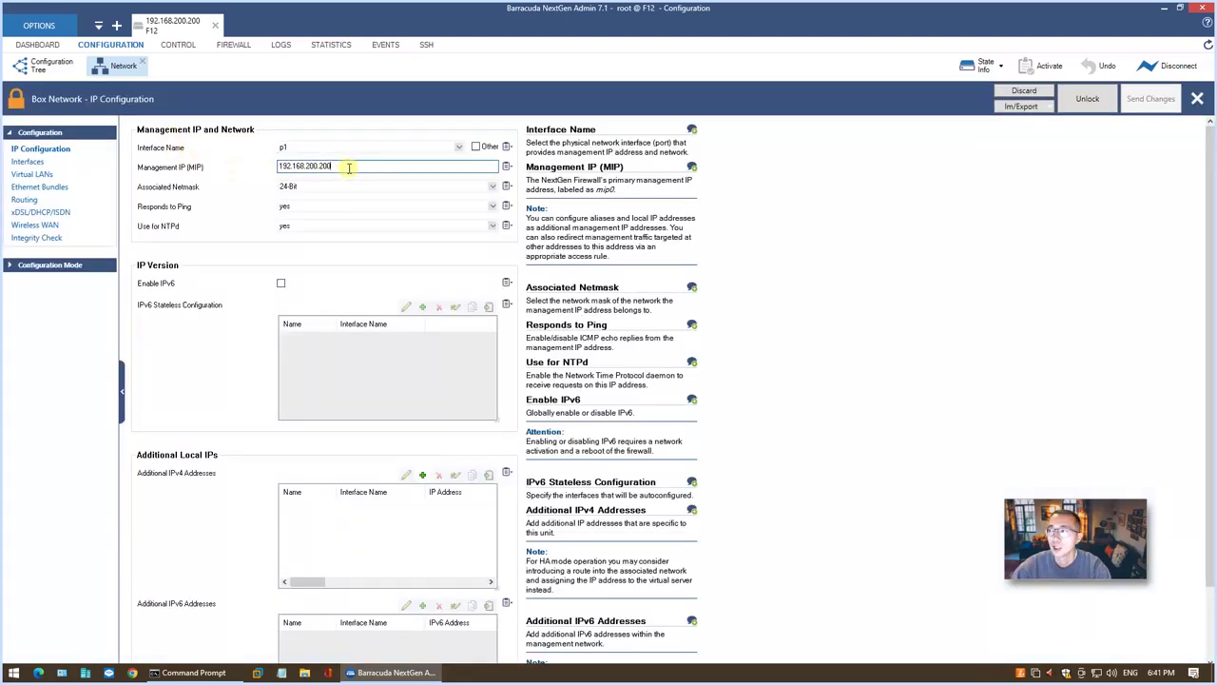
click(1087, 99)
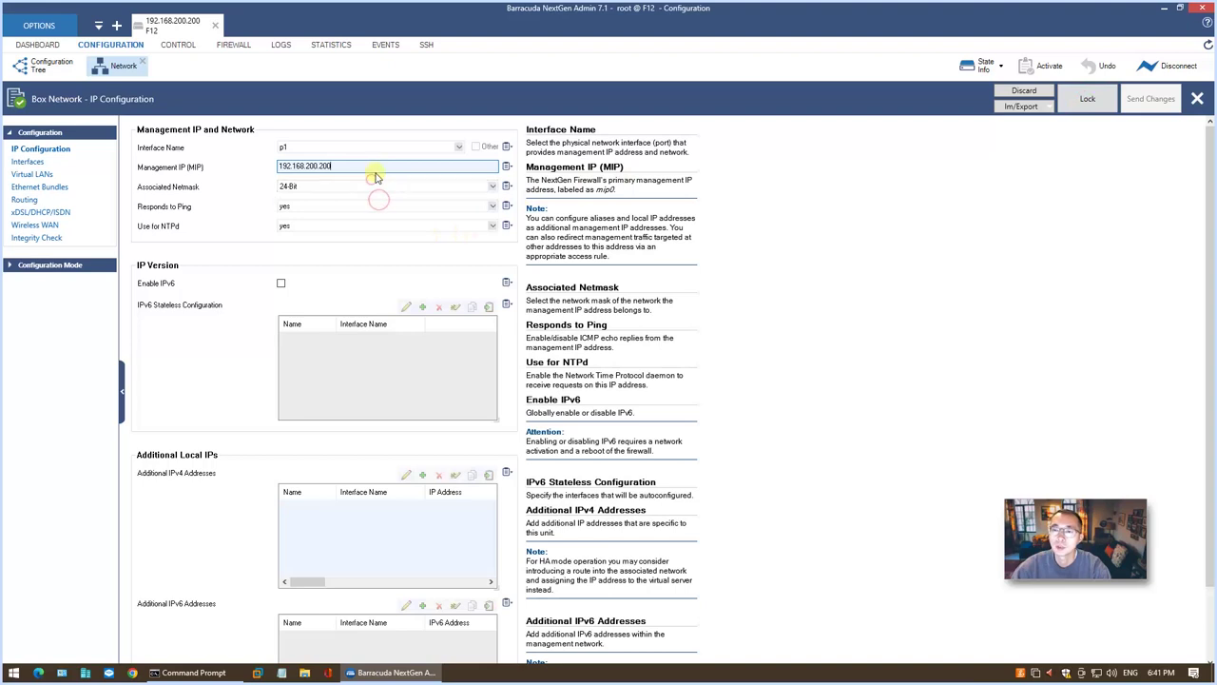
click(1089, 100)
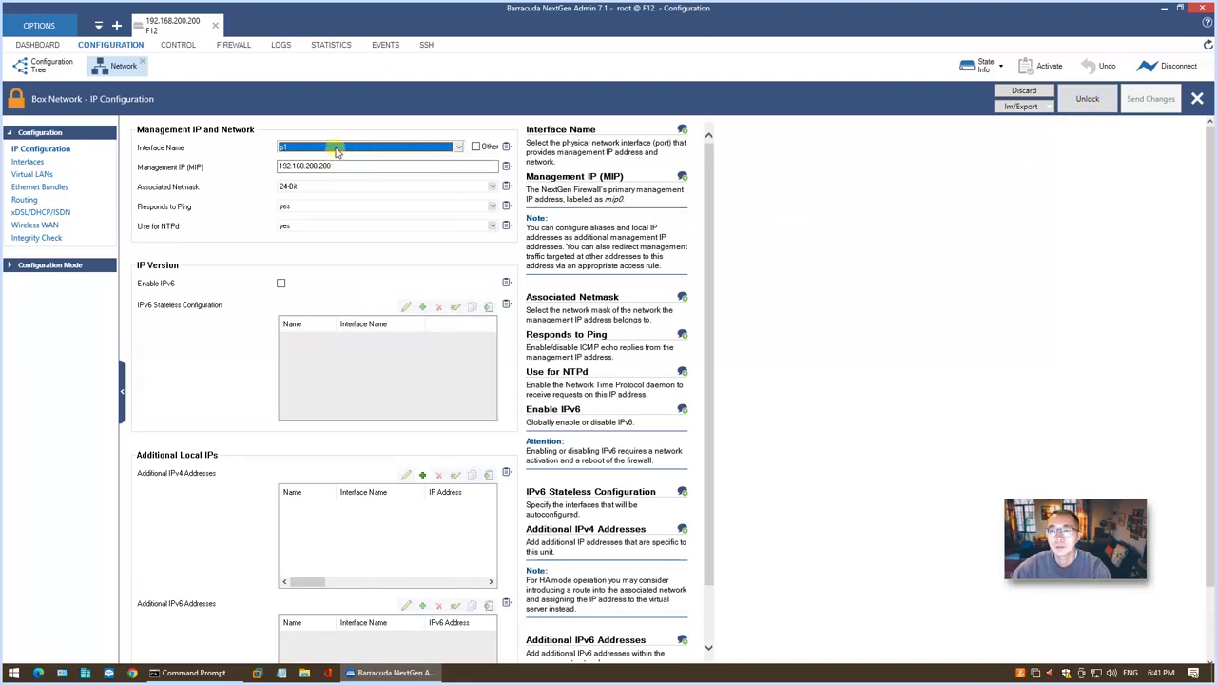
Change the management IP to 192.168.2.247, send the change and activate it.
click(348, 166)
drag(348, 165, 306, 166)
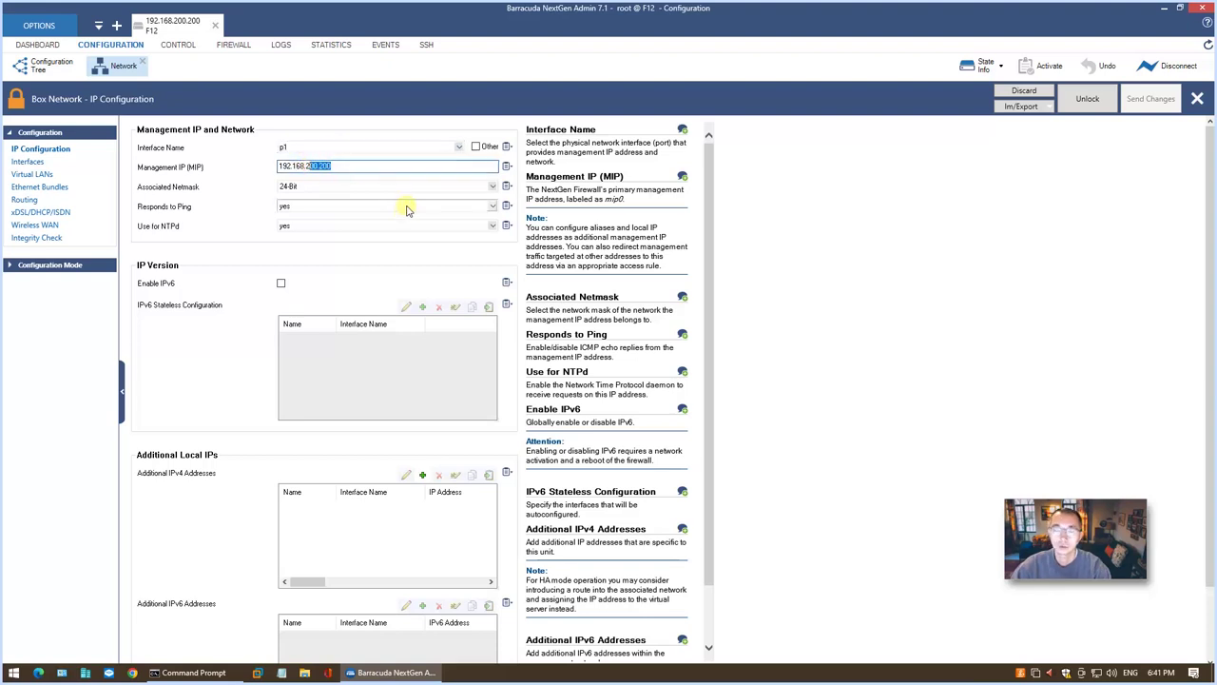
text(2.247)
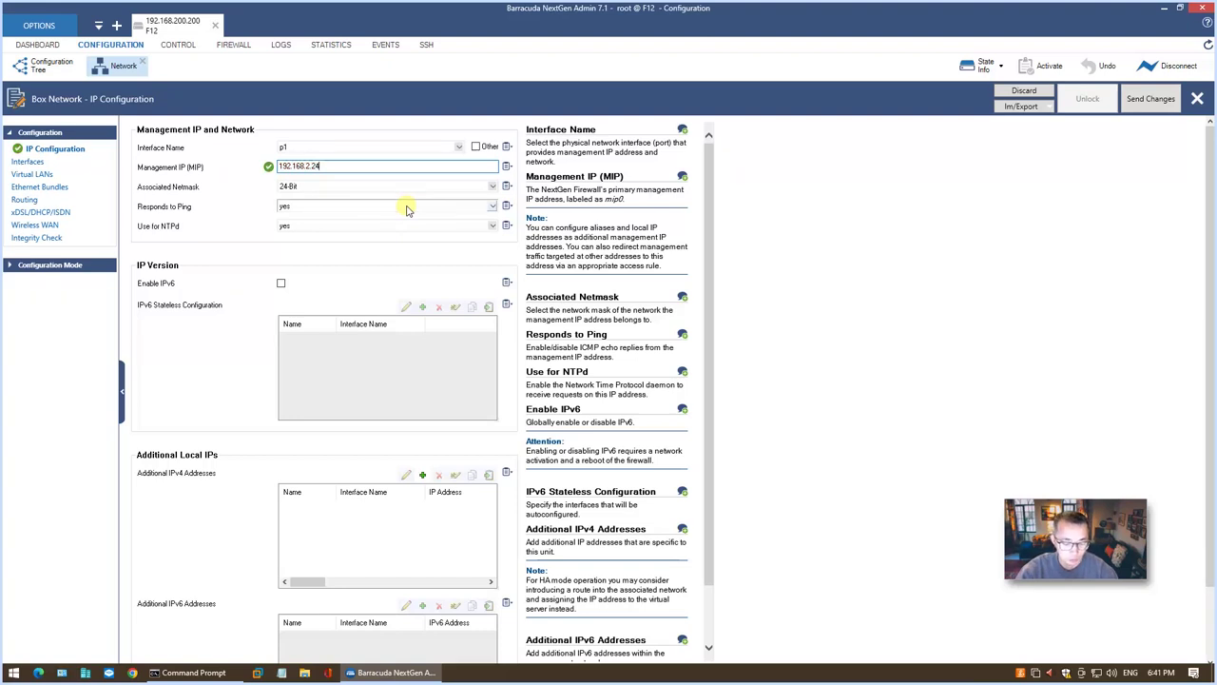
click(1156, 100)
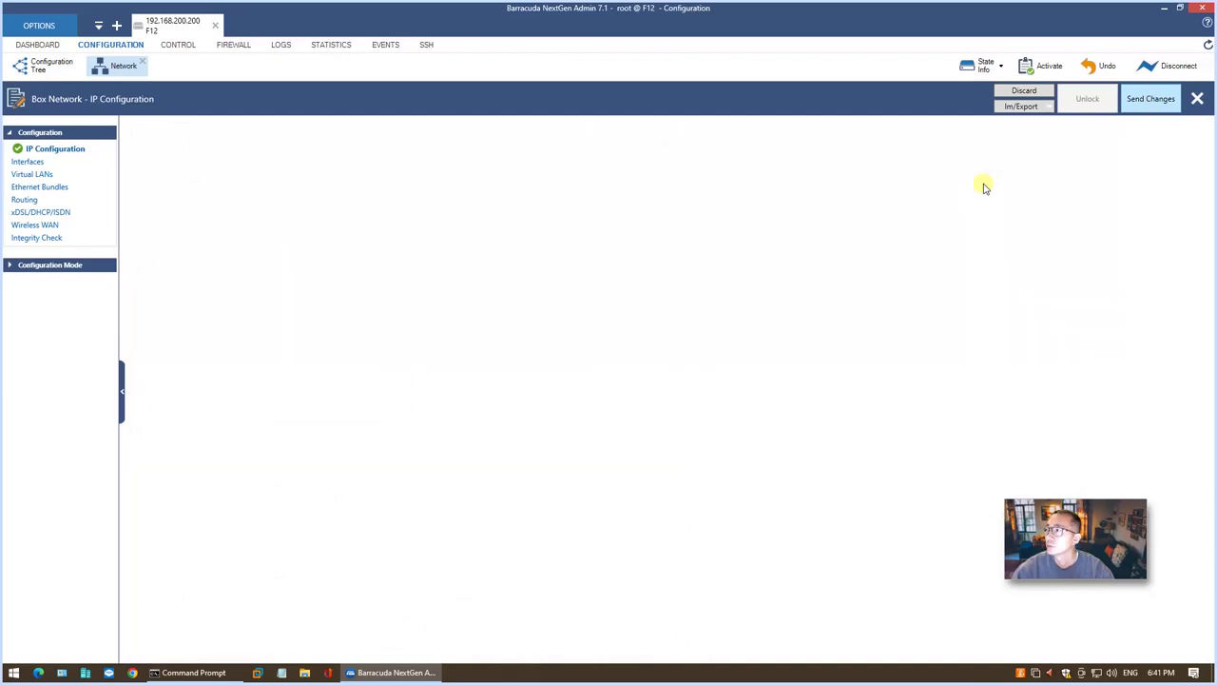
click(558, 102)
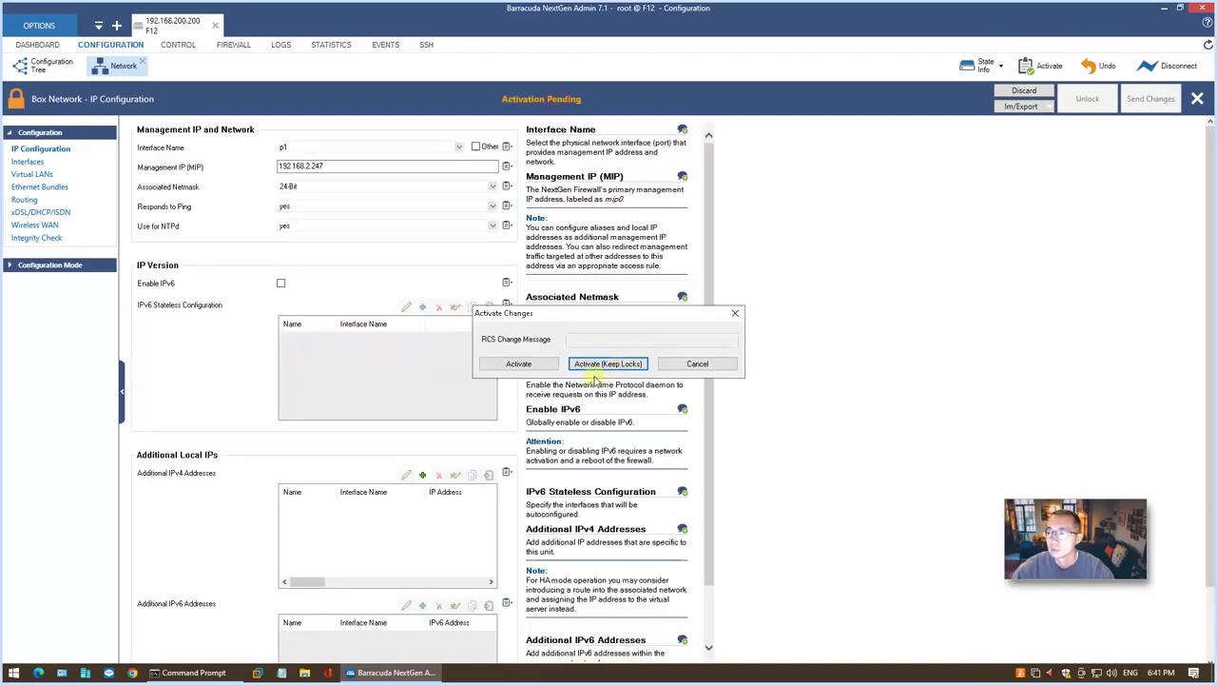
click(537, 367)
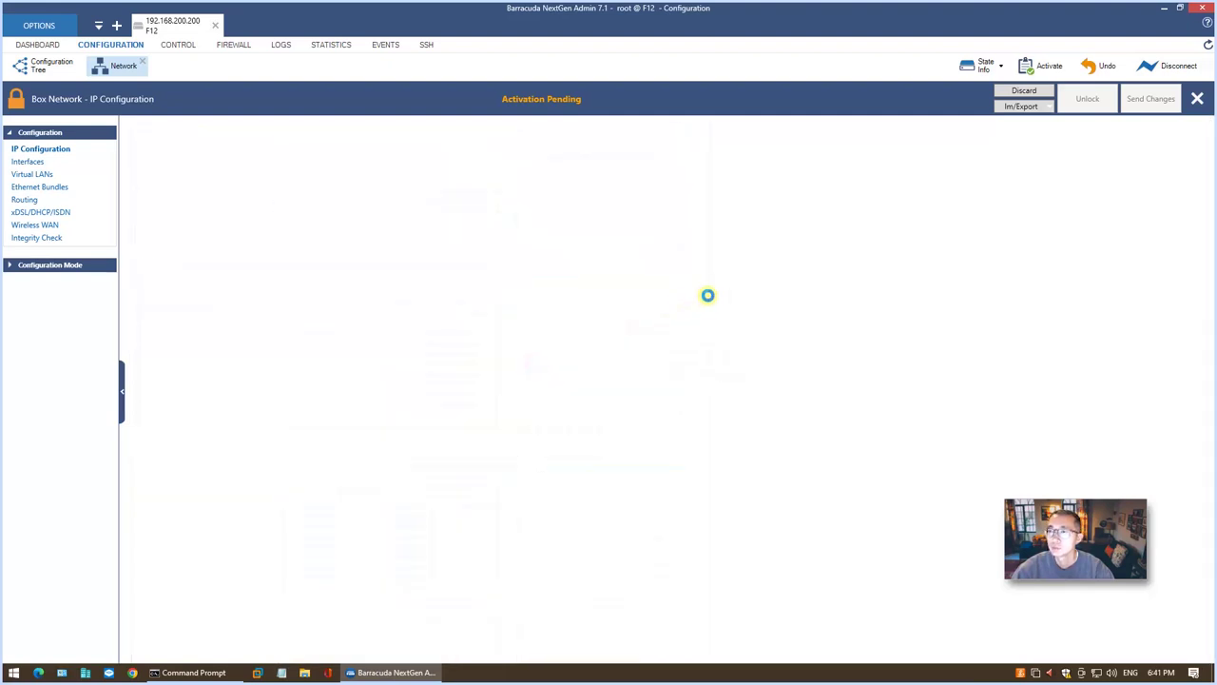
Rerun ping 192.168.200.200 in Command Prompt and confirm 4 replies with 0% loss.
right_click(14, 672)
click(190, 672)
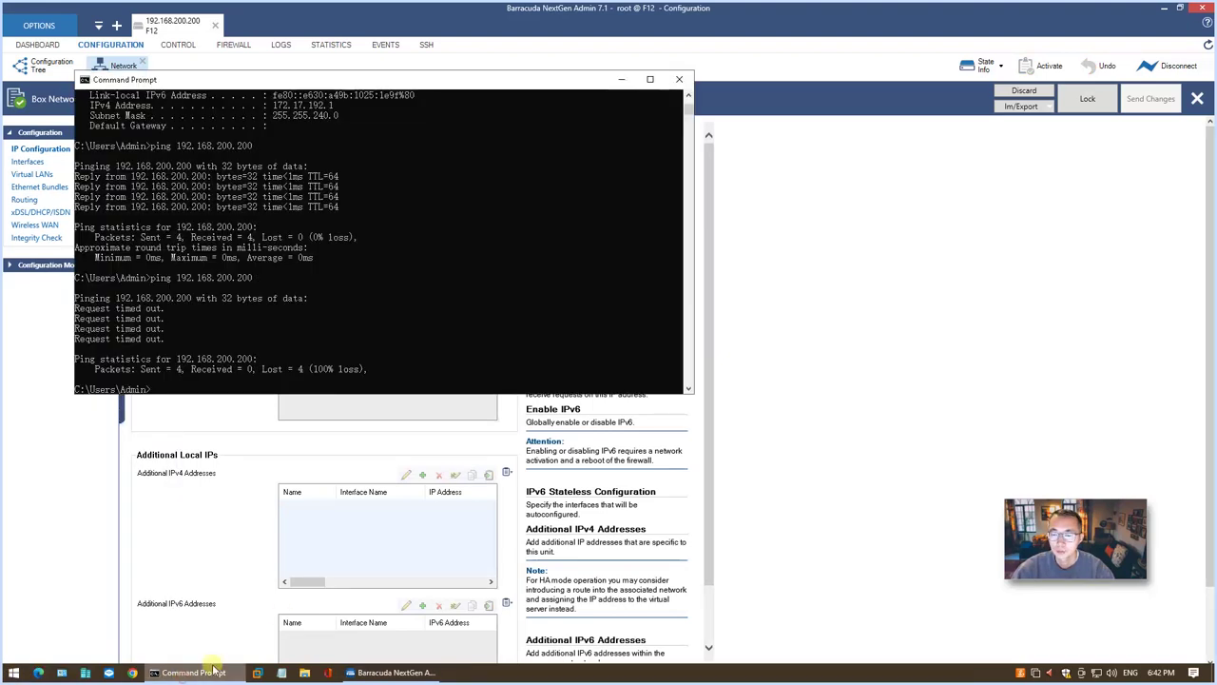
key(Up)
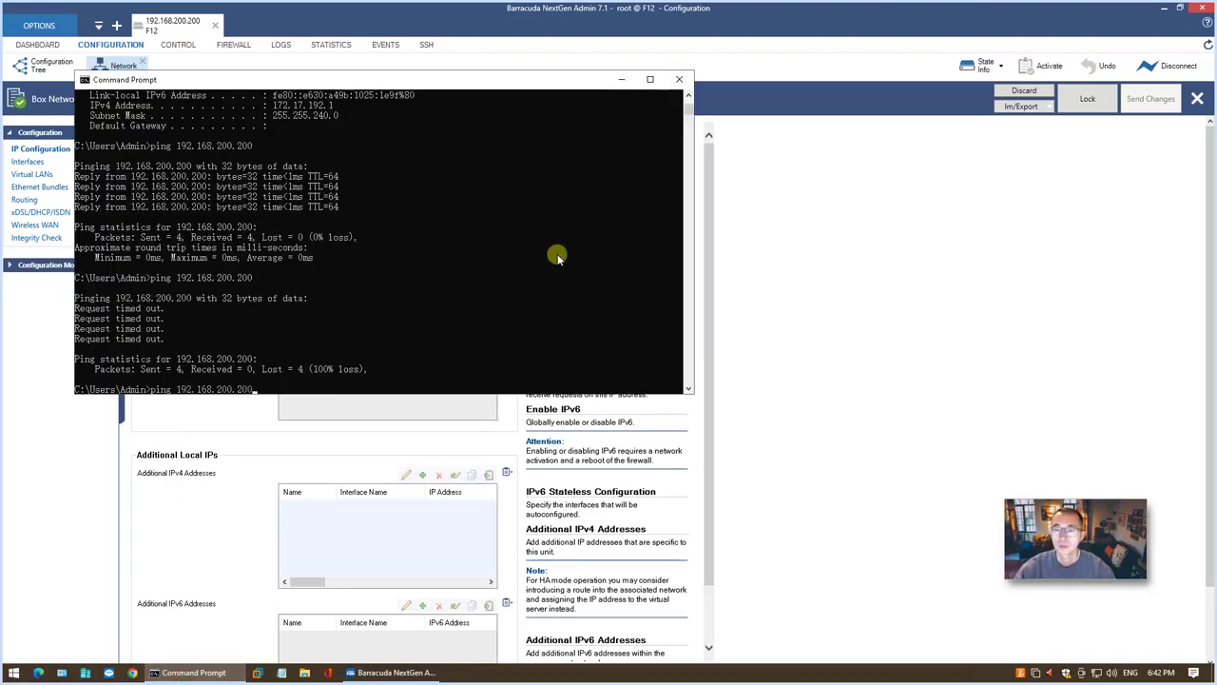
key(Return)
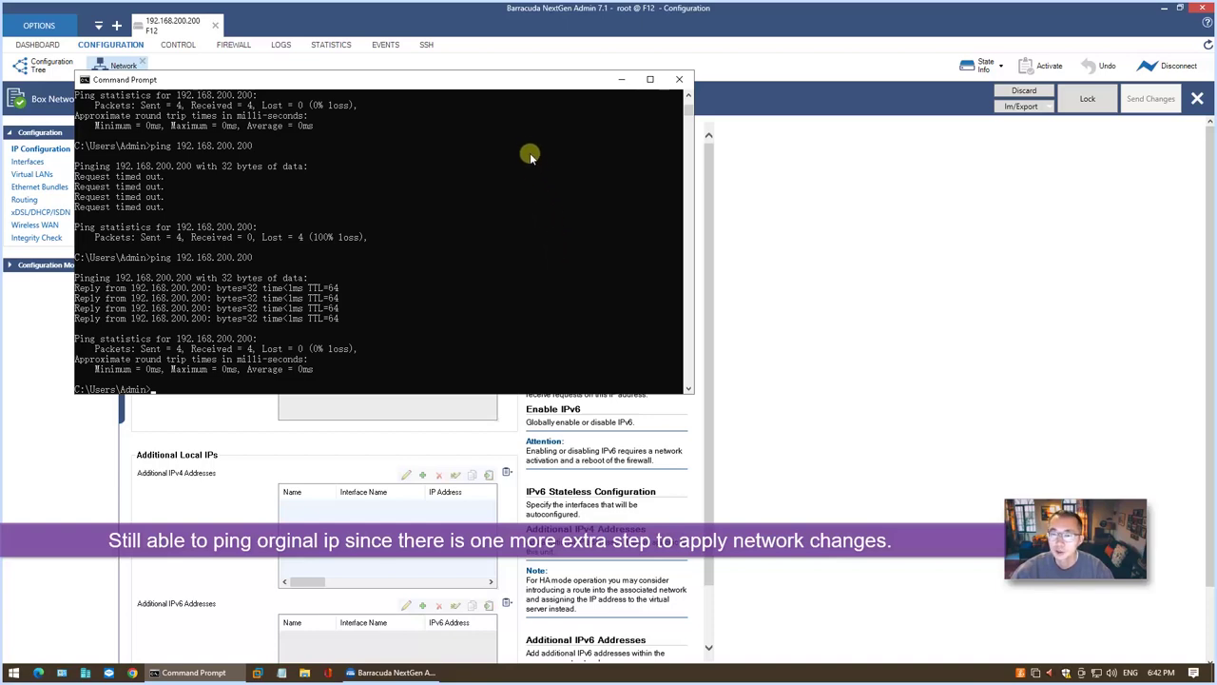
drag(494, 89, 674, 303)
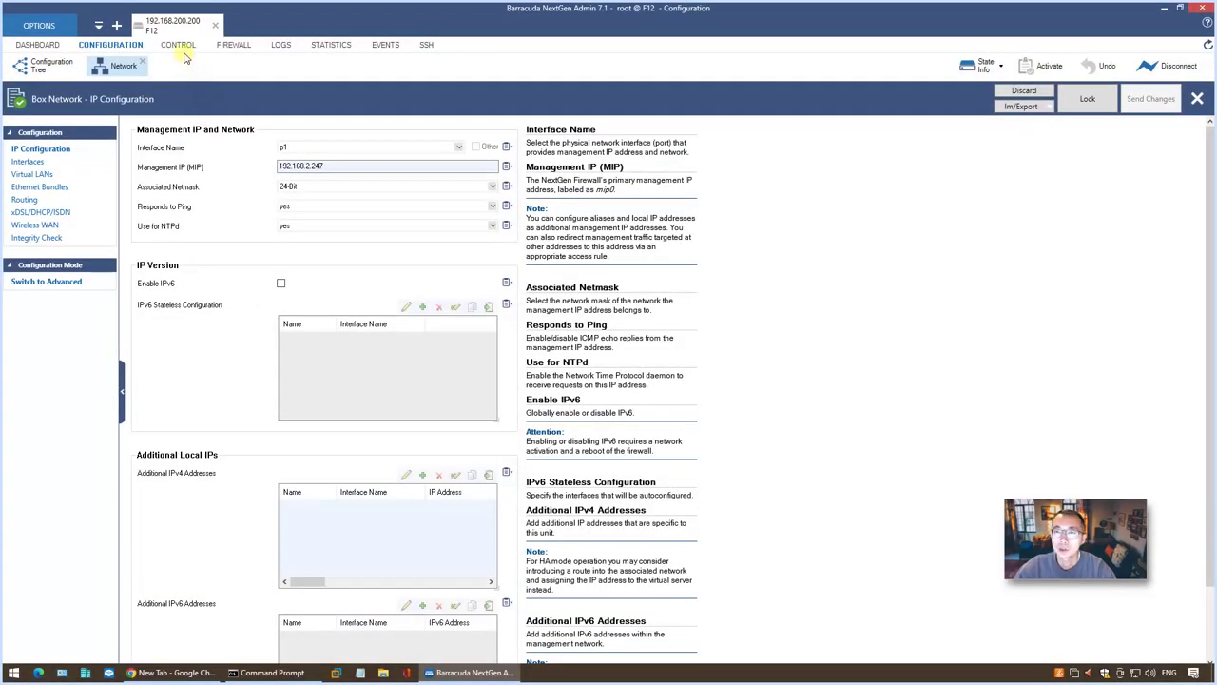
From CONTROL > Box, activate the new network configuration now and return to Command Prompt.
click(181, 47)
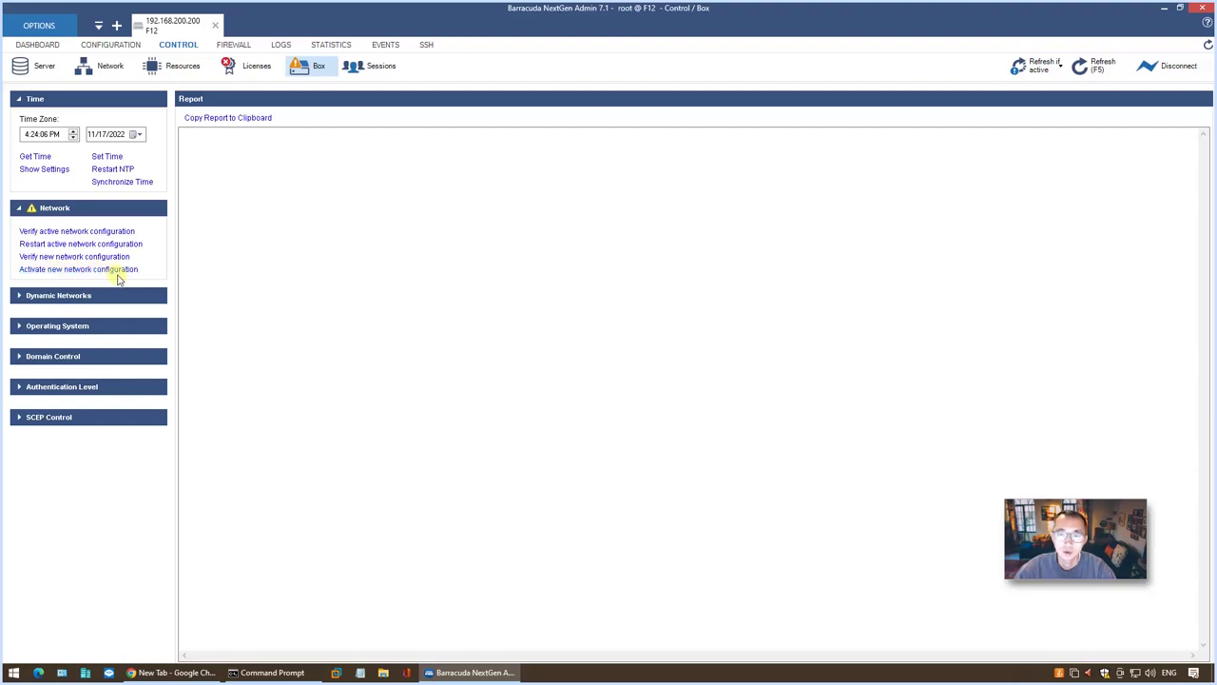
click(120, 271)
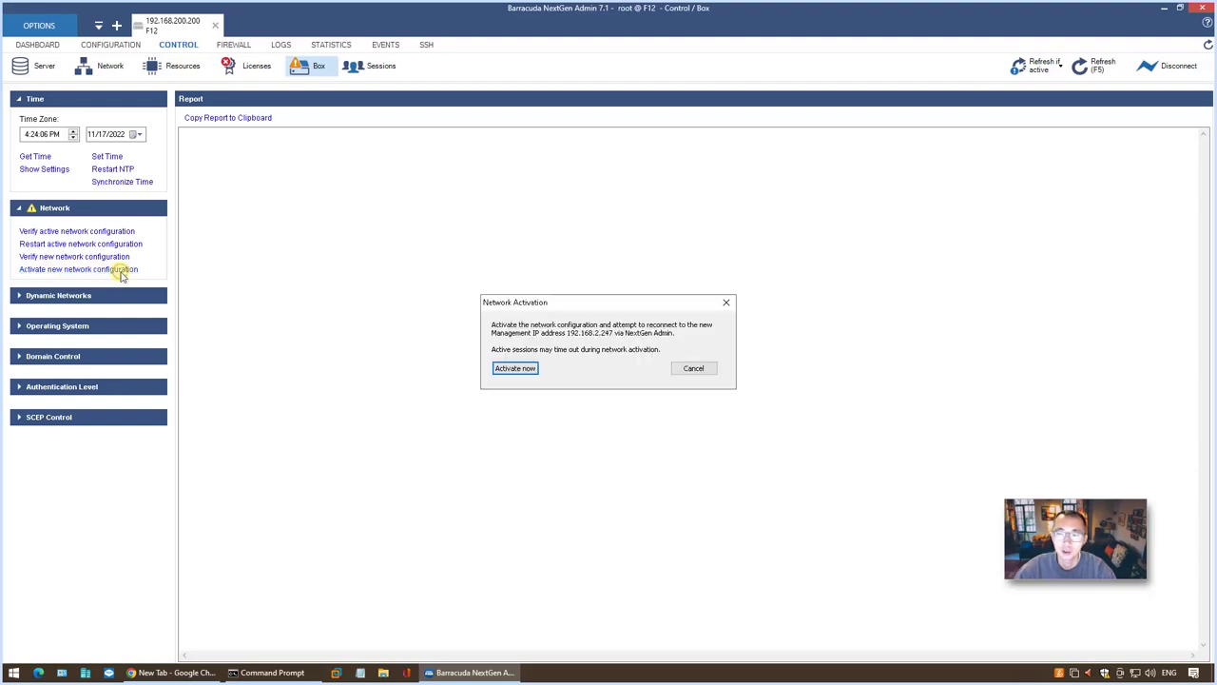
click(529, 368)
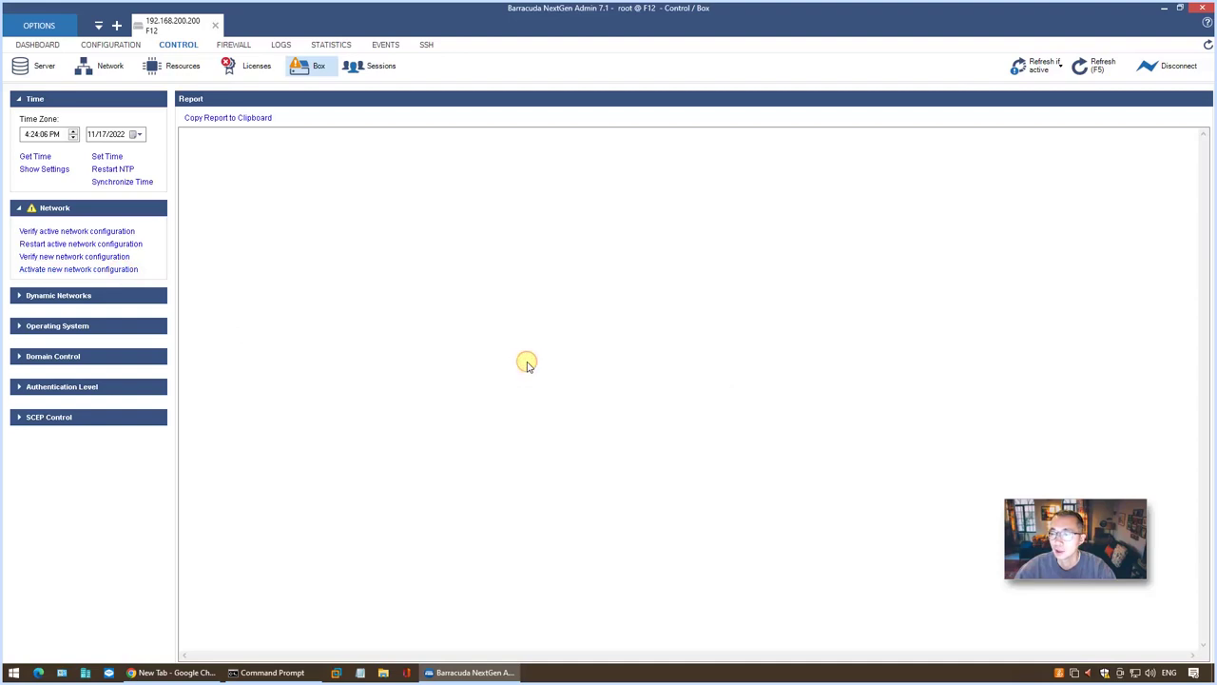
mouse_move(273, 675)
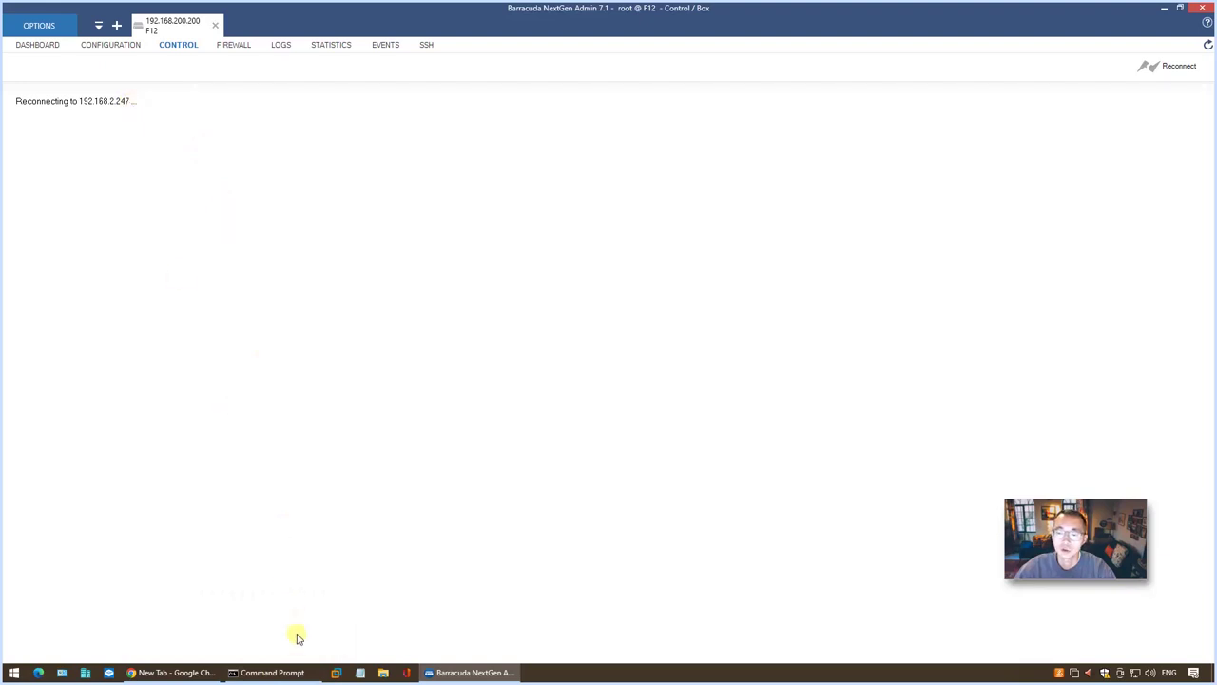
click(294, 670)
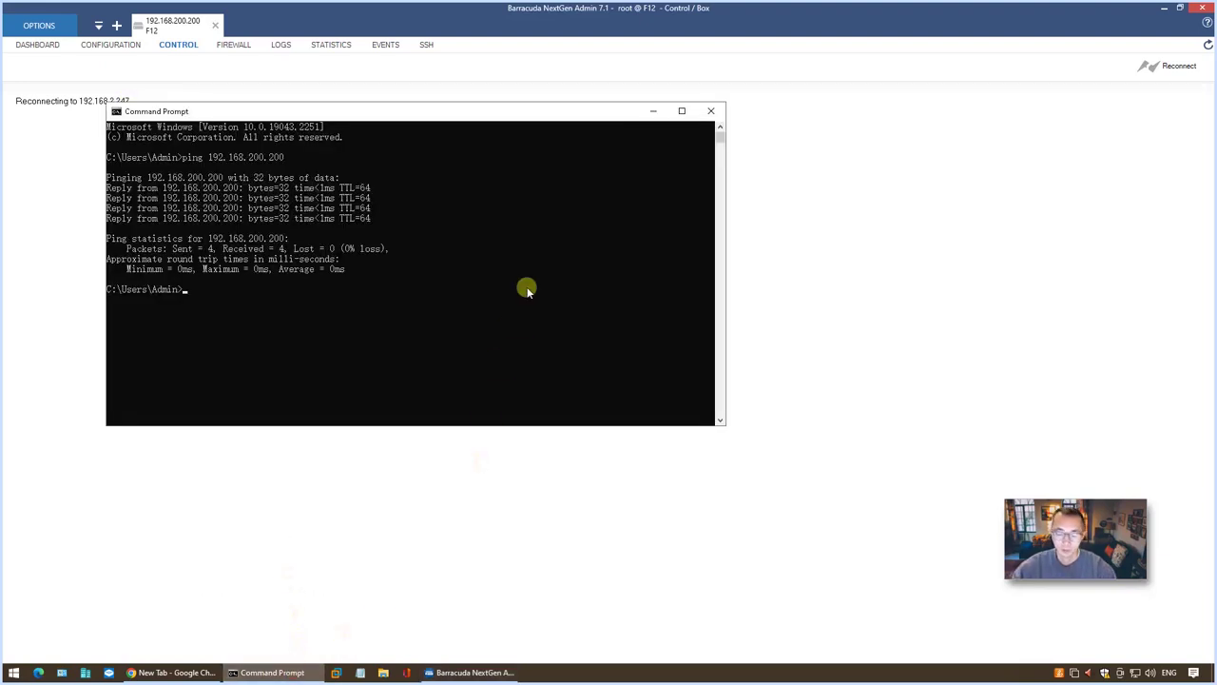
Rerun ping 192.168.200.200 to show it no longer answers, then stop it with Ctrl+C.
key(Up)
key(Return)
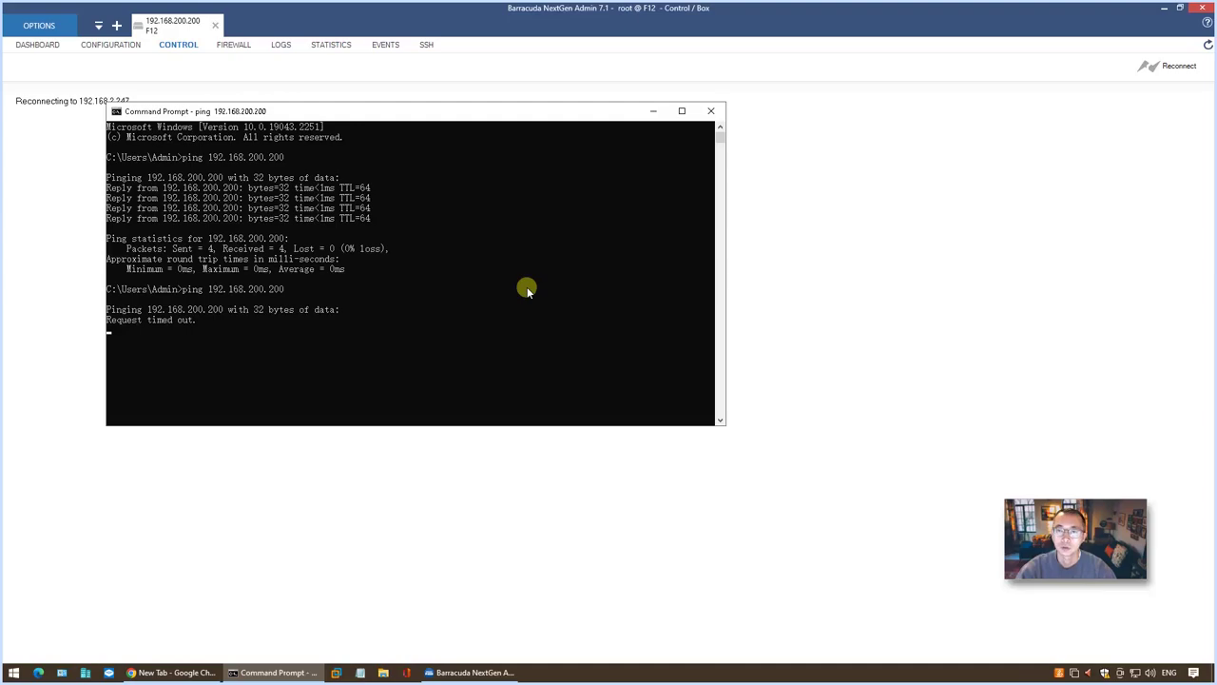
click(421, 361)
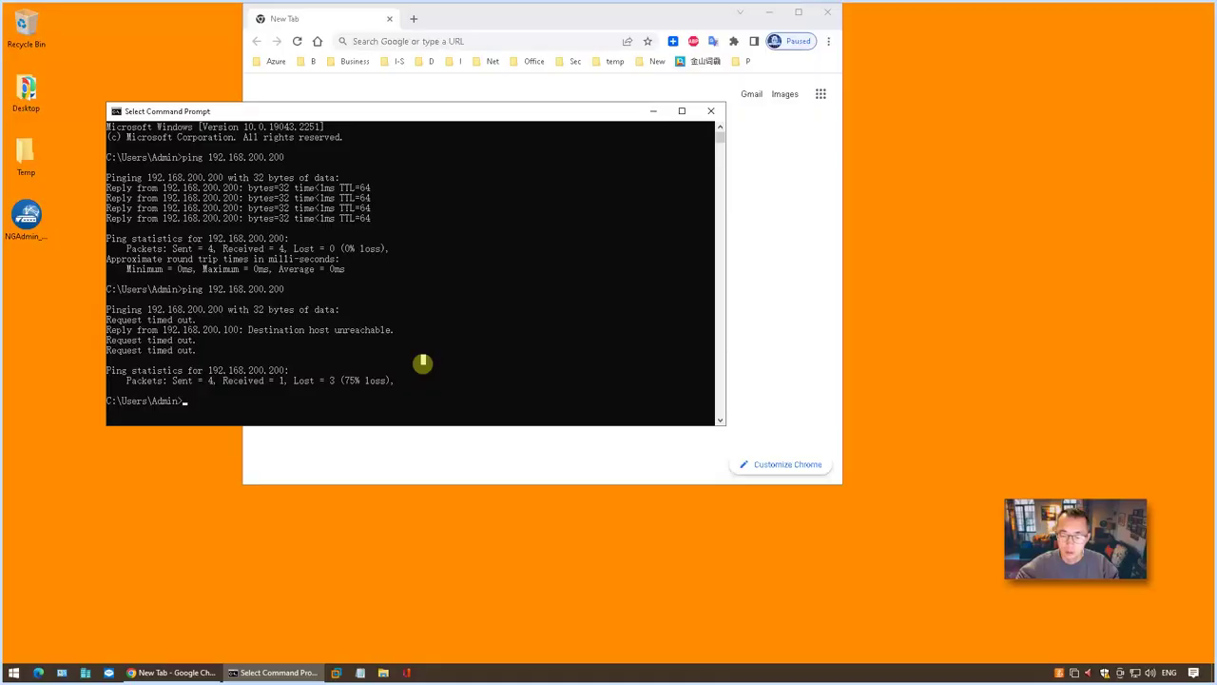
key(Up)
key(Return)
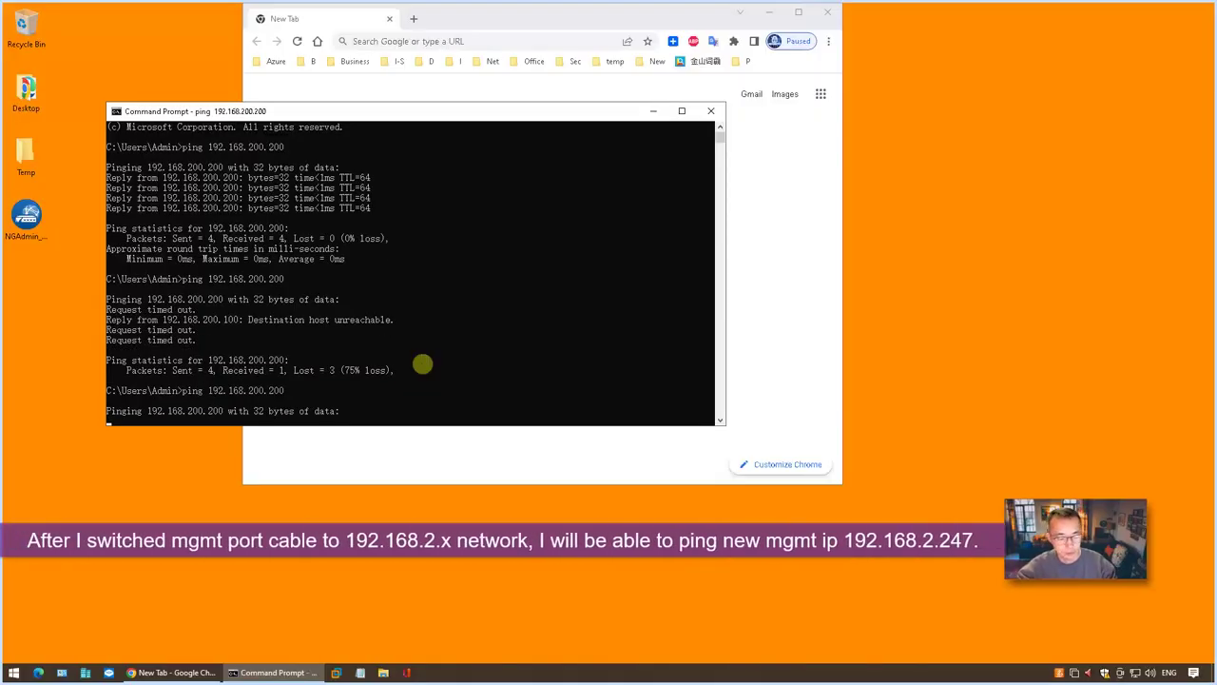
key(ctrl+c)
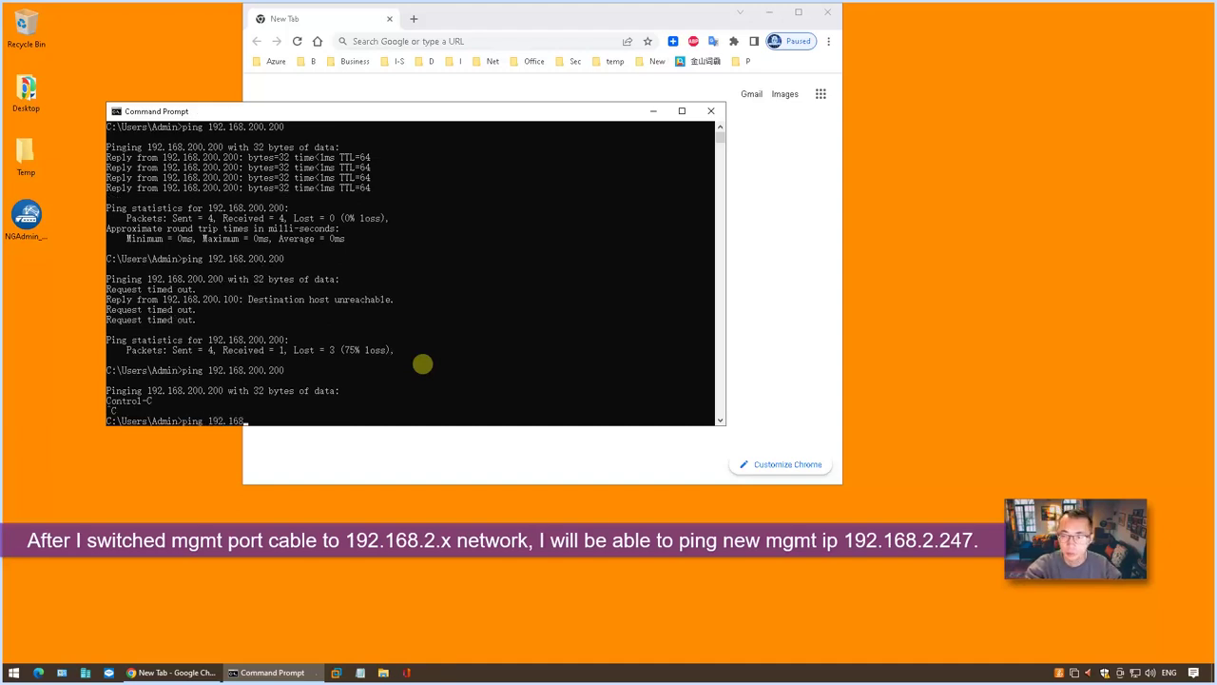
Ping the new management IP 192.168.2.247 and confirm it replies.
text(ping 192.168.2.247)
key(Return)
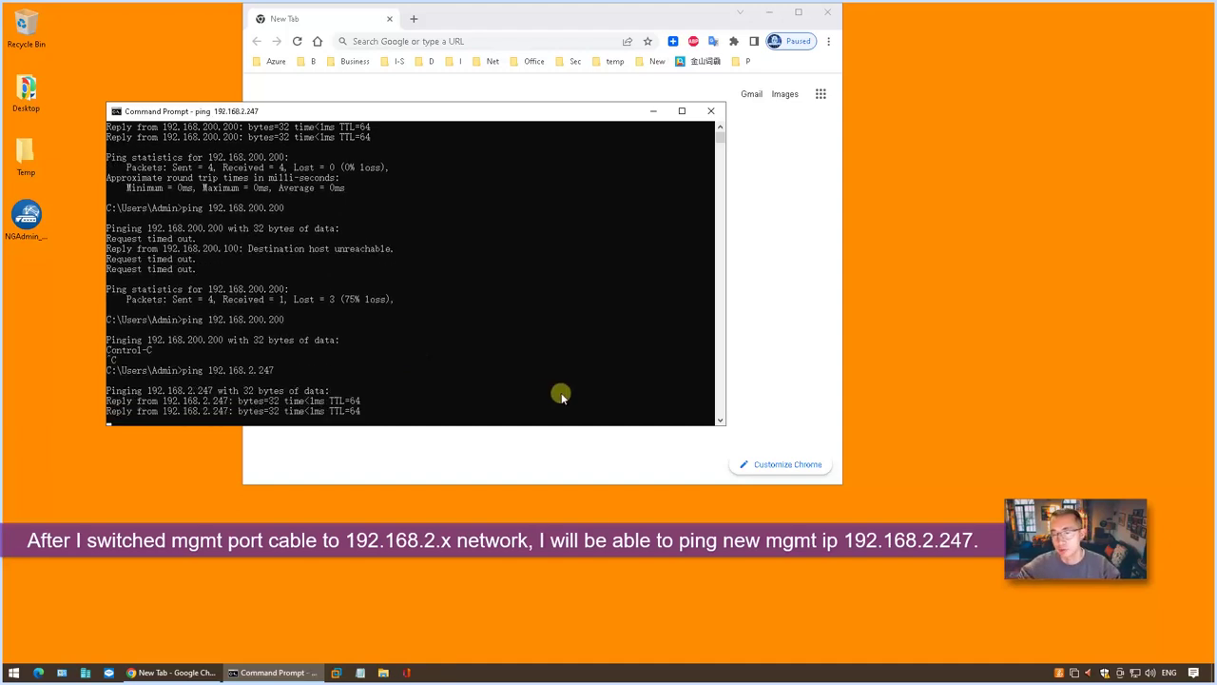
click(26, 217)
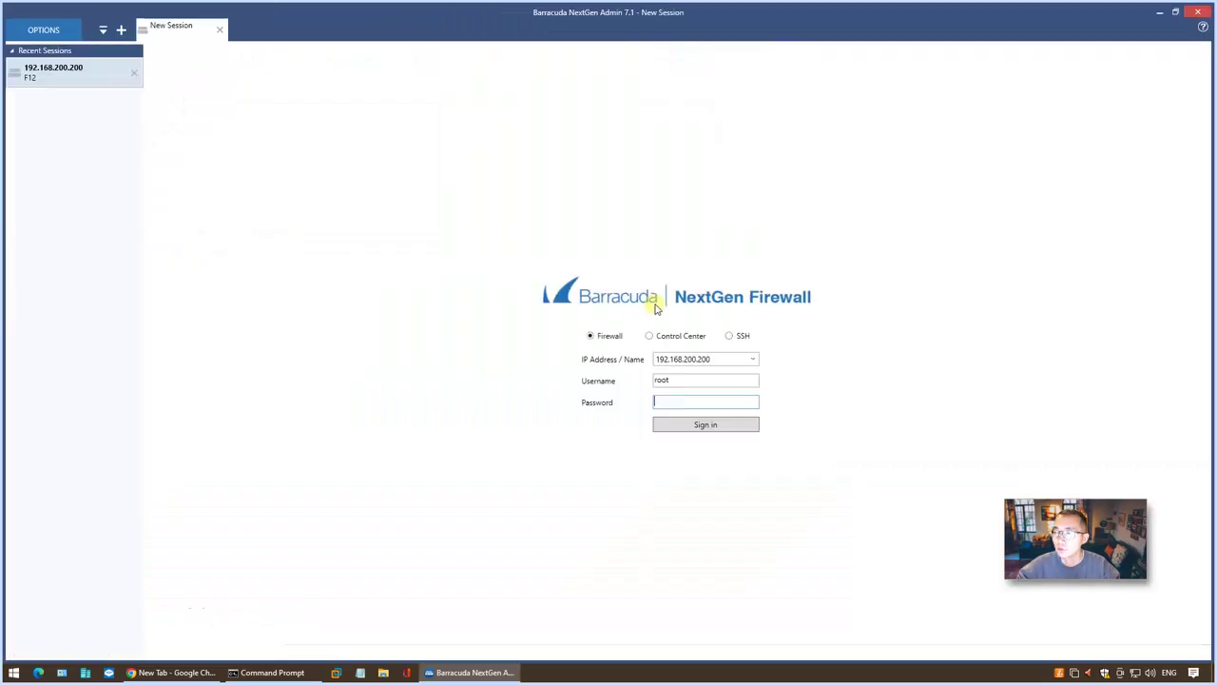
Sign in at 192.168.2.247 with the admin password and open the box Network configuration.
click(718, 359)
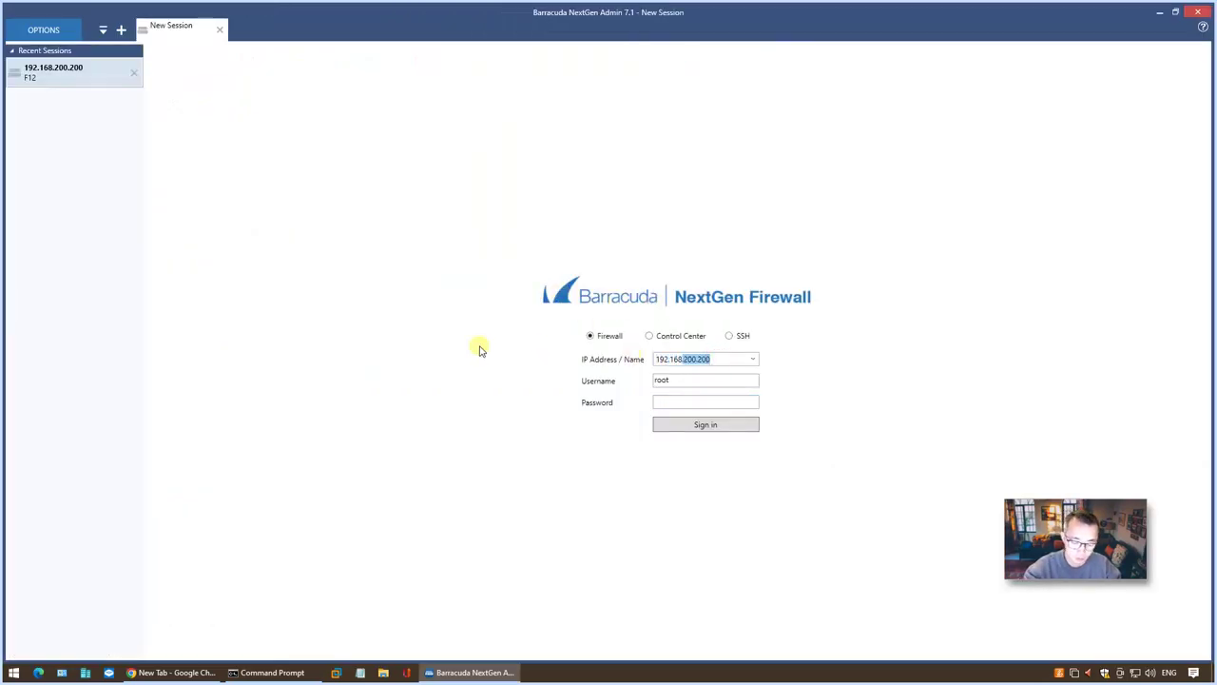
text(2.2)
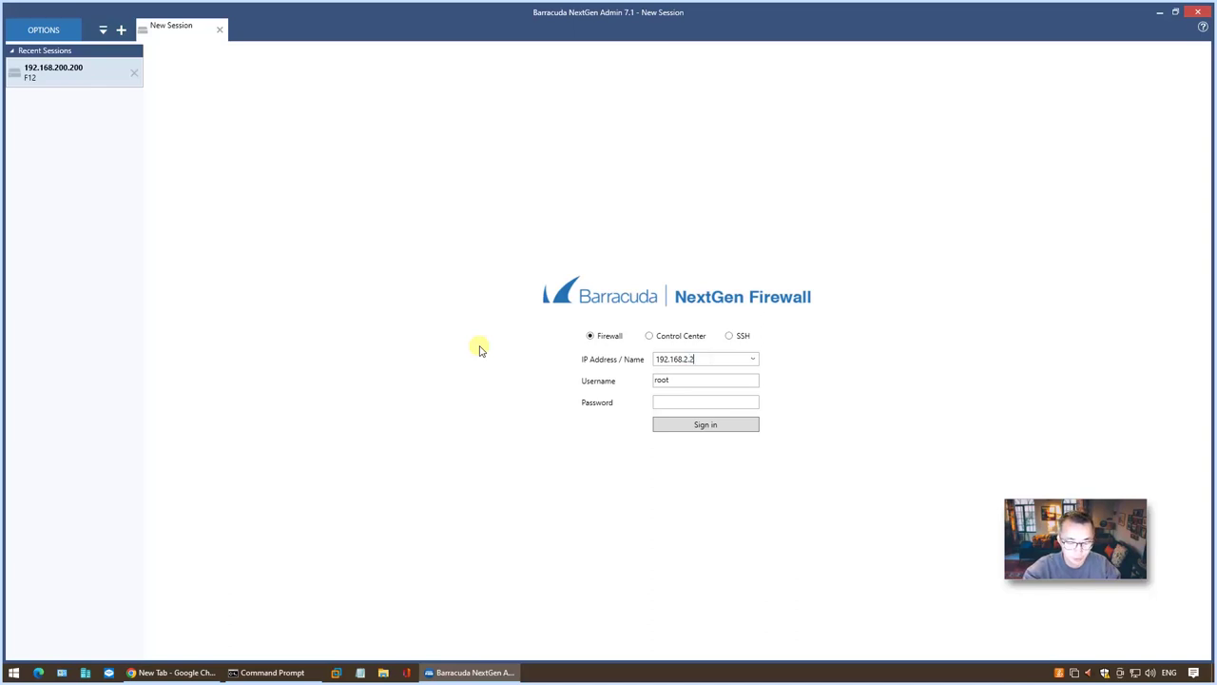
text(47)
click(694, 401)
text(*********)
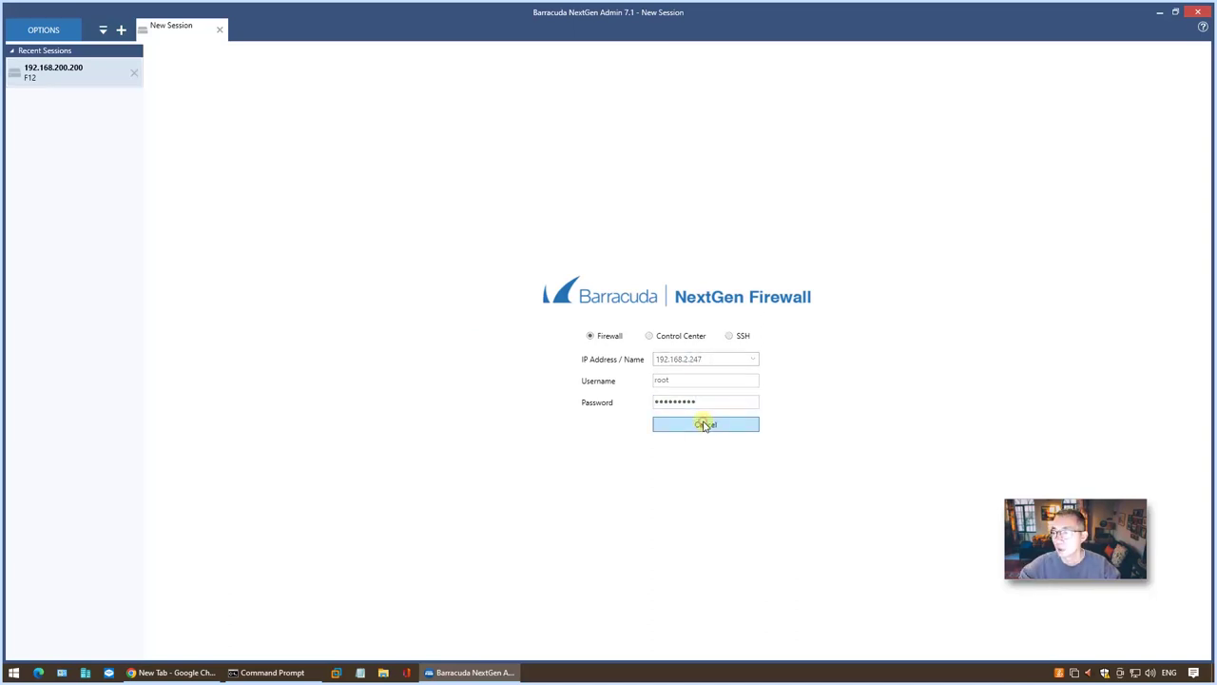
click(704, 424)
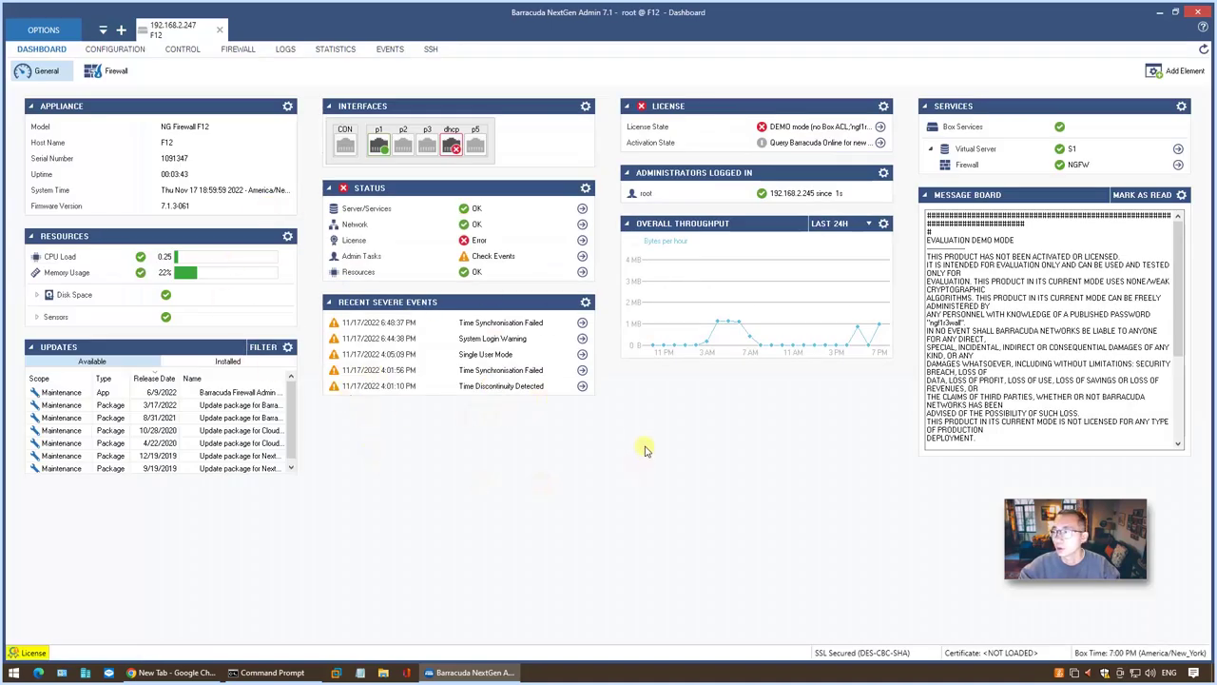
click(122, 55)
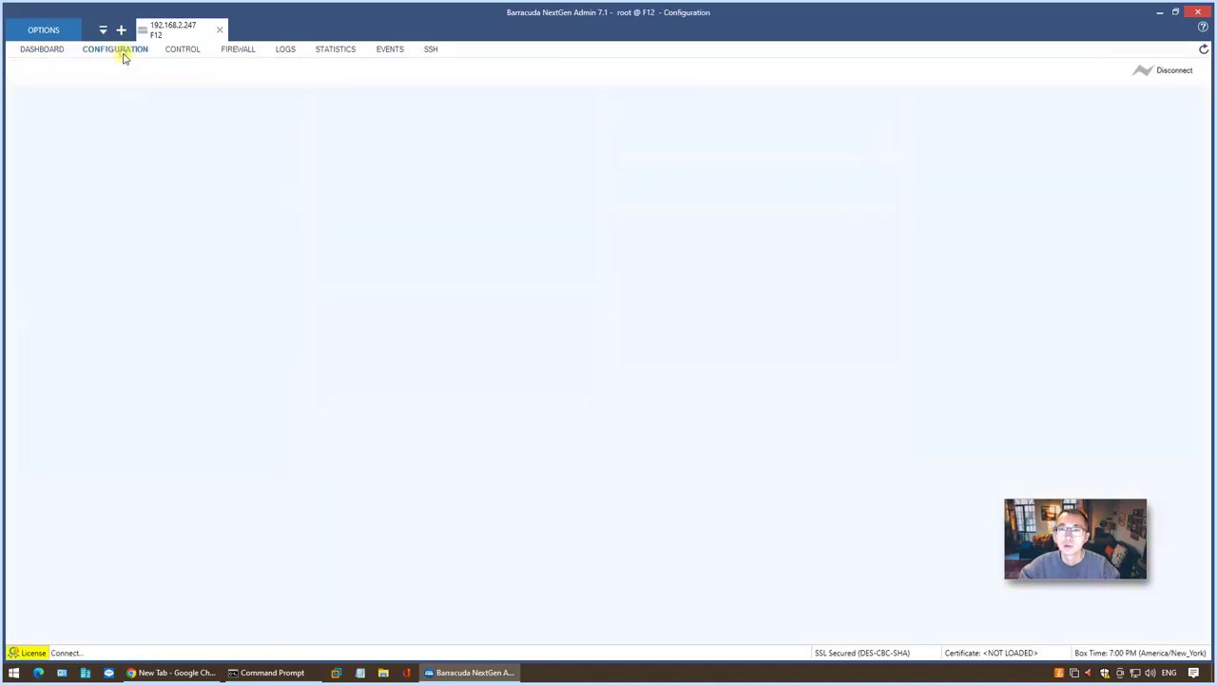
double_click(76, 139)
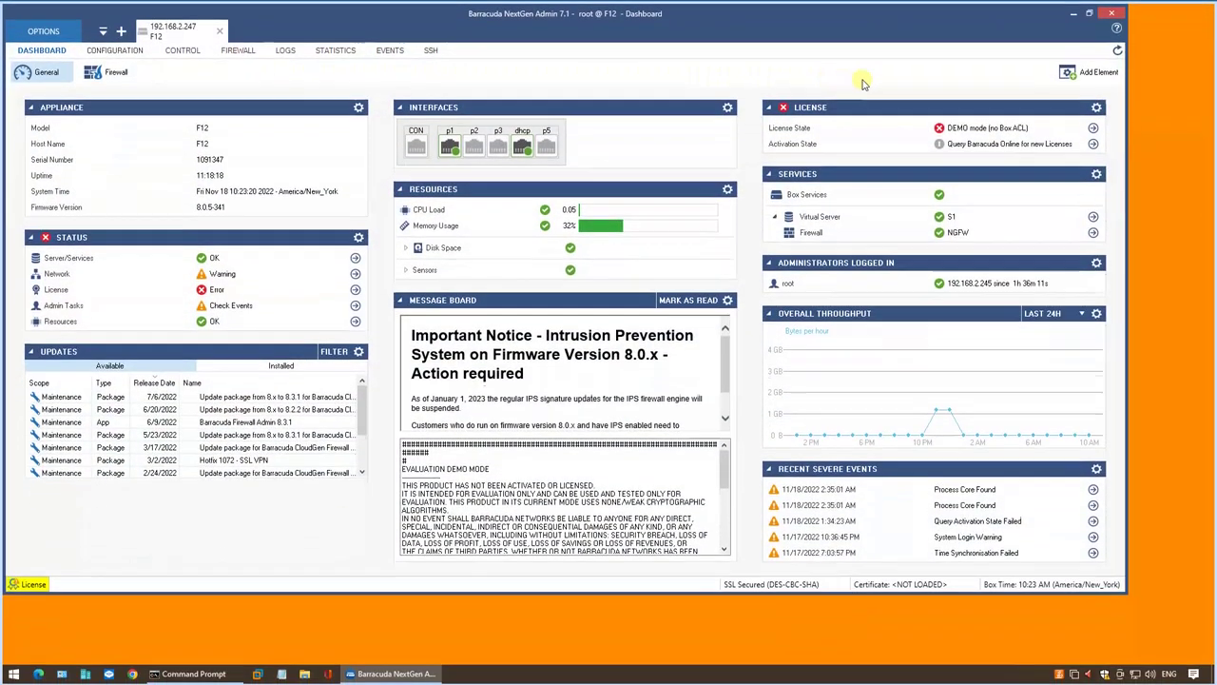
Select the 8.x to 8.3.1 package in the dashboard's Updates panel and open its download menu.
click(1086, 74)
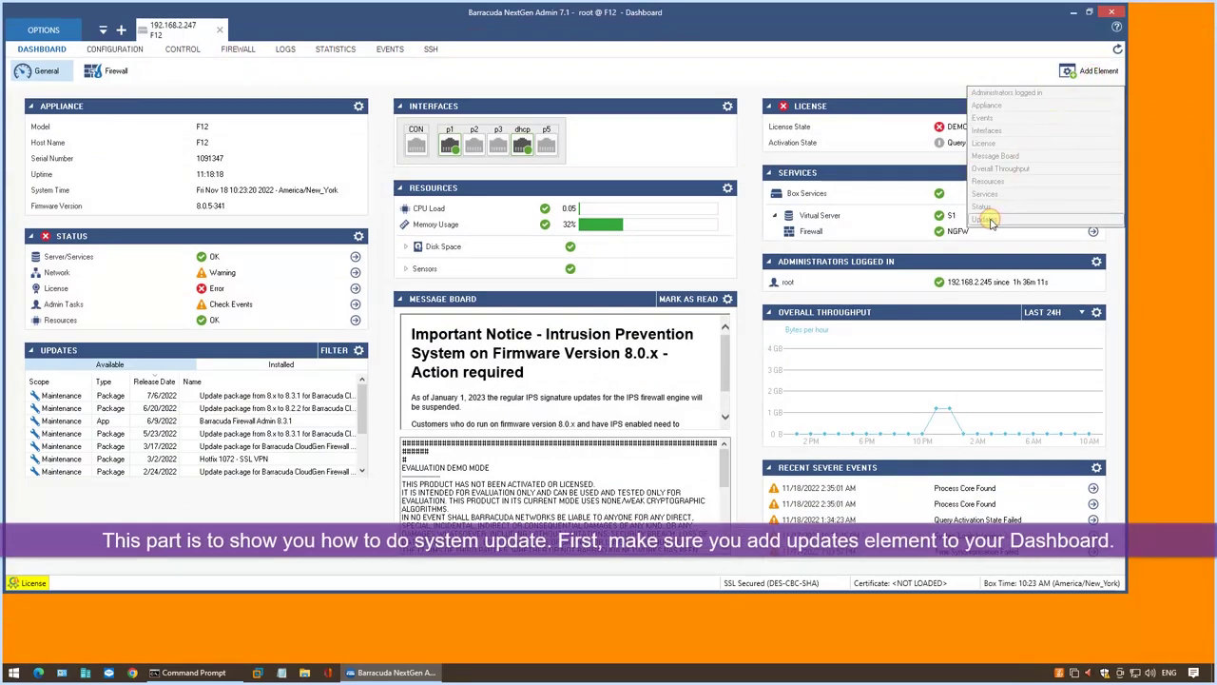
click(137, 351)
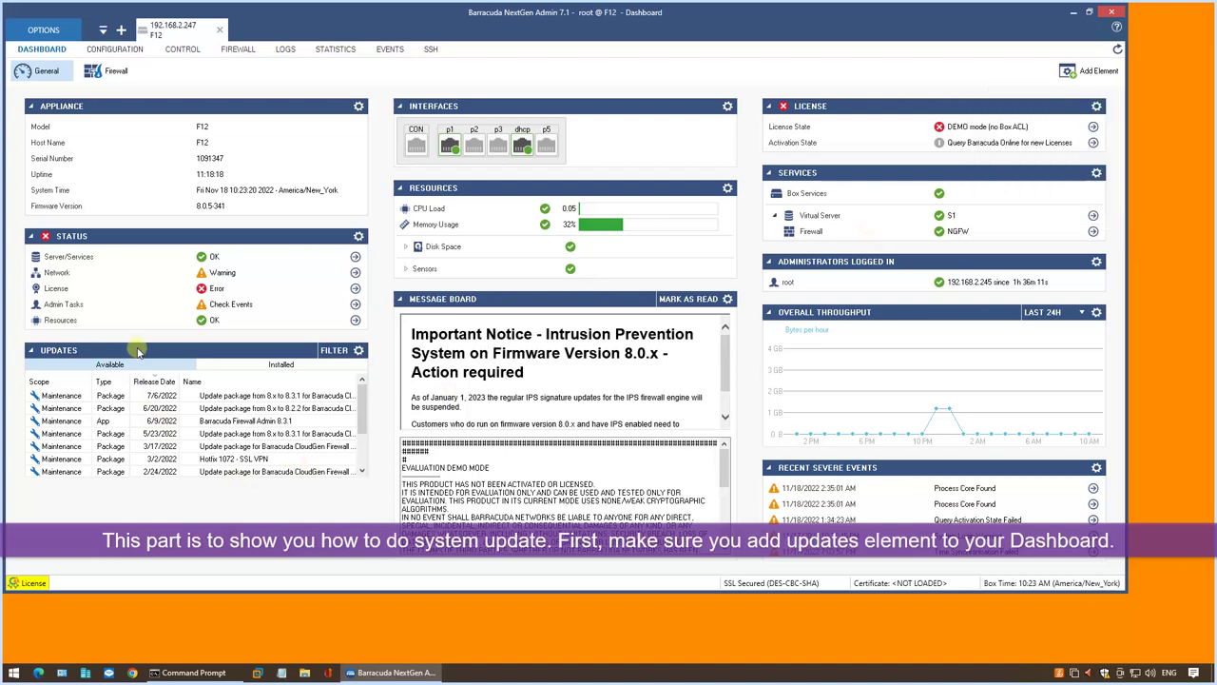
click(32, 351)
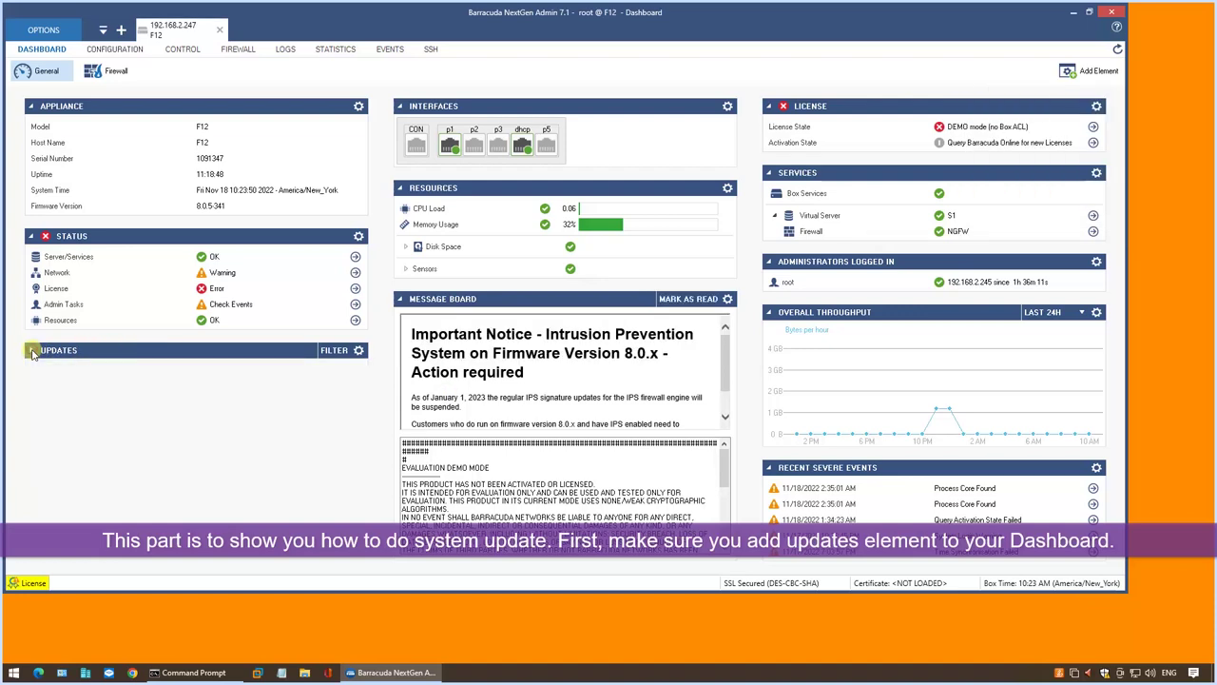
click(32, 352)
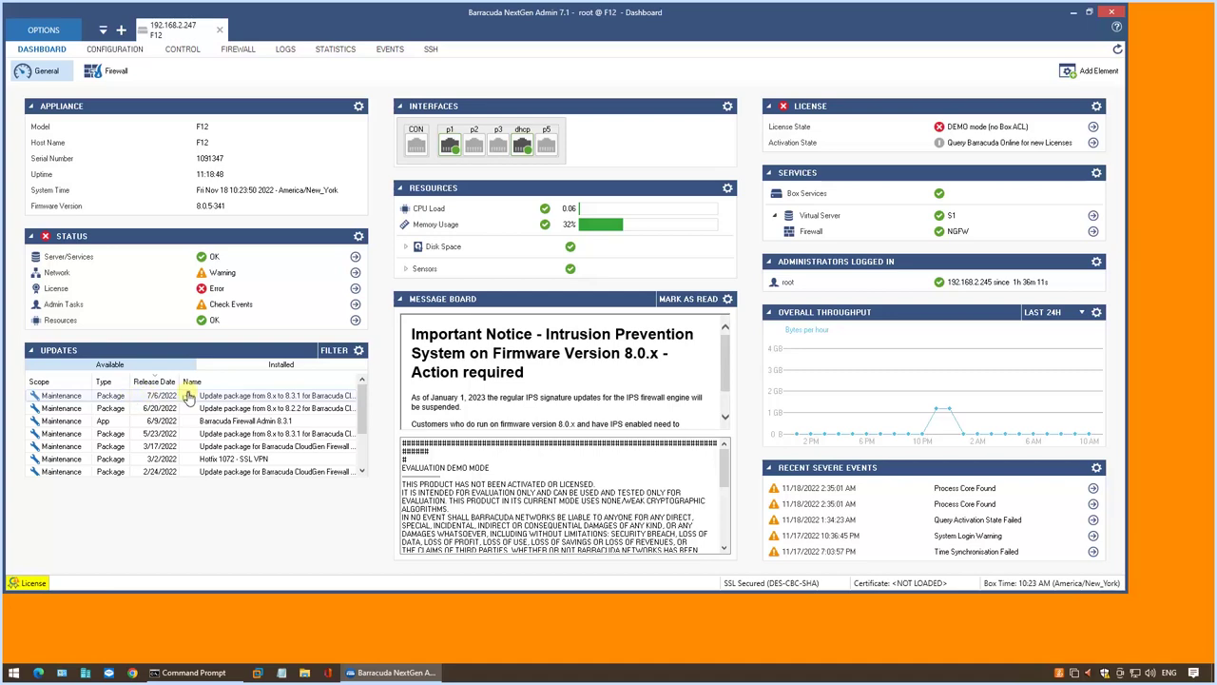
click(280, 397)
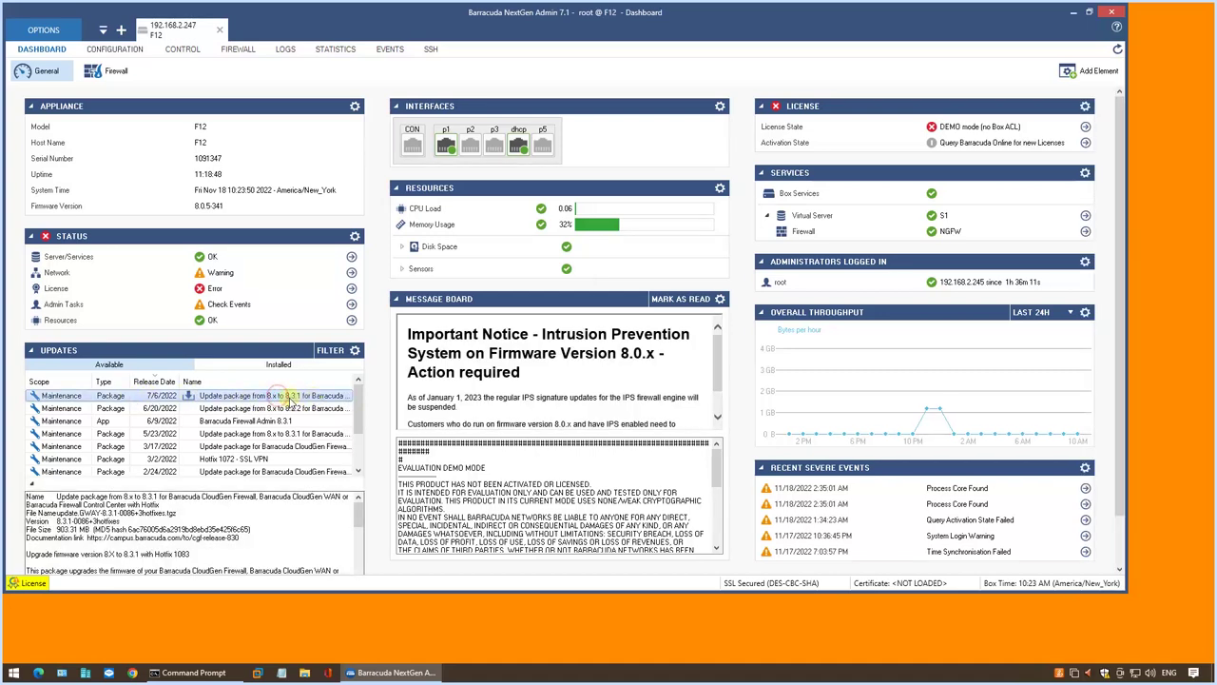
click(191, 396)
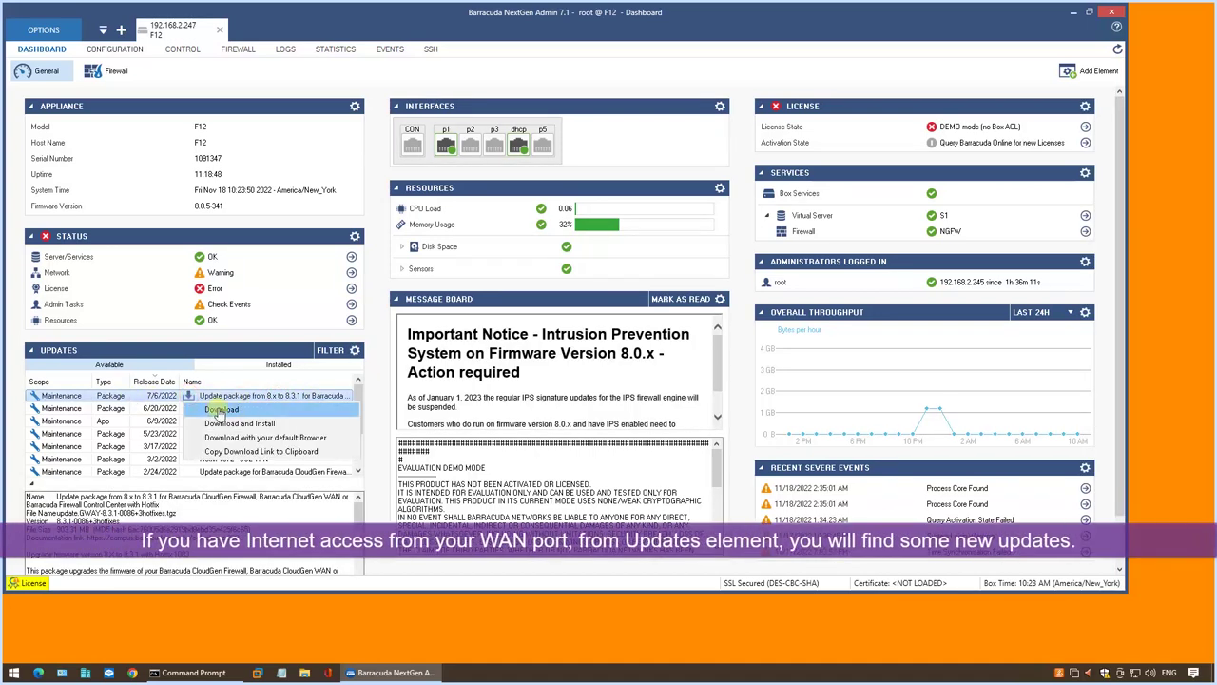
Download and install the 8.x to 8.3.1 package, then review its file size, MD5 and description.
click(309, 424)
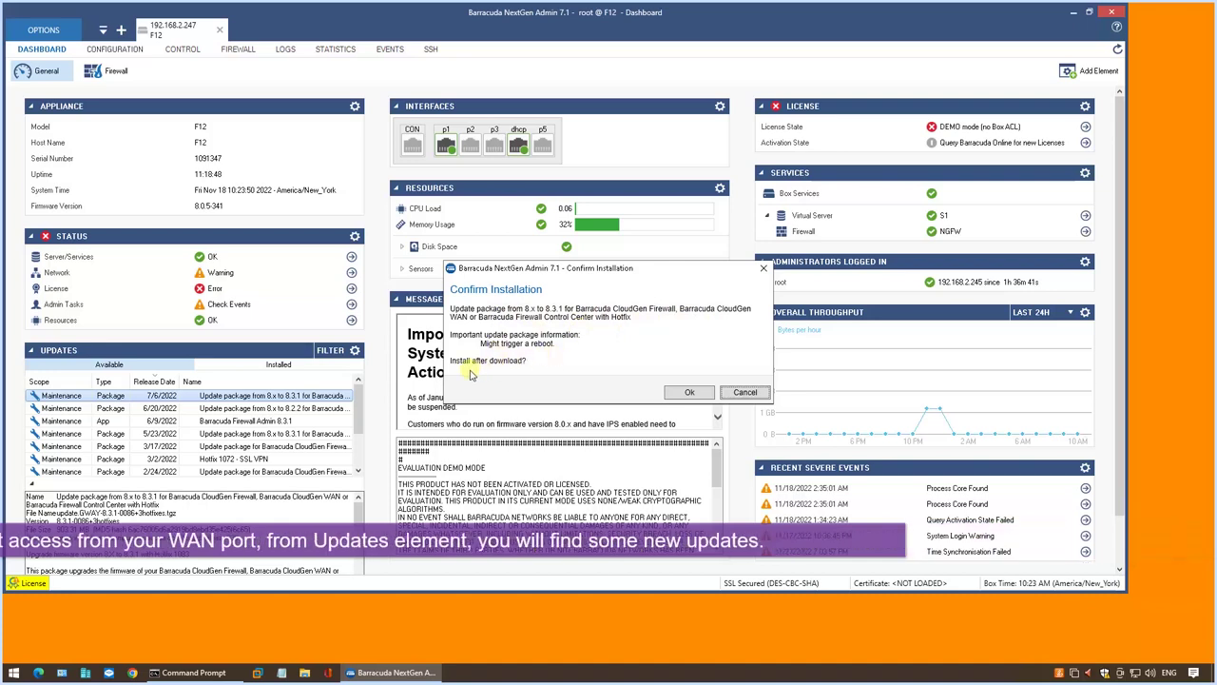
click(684, 392)
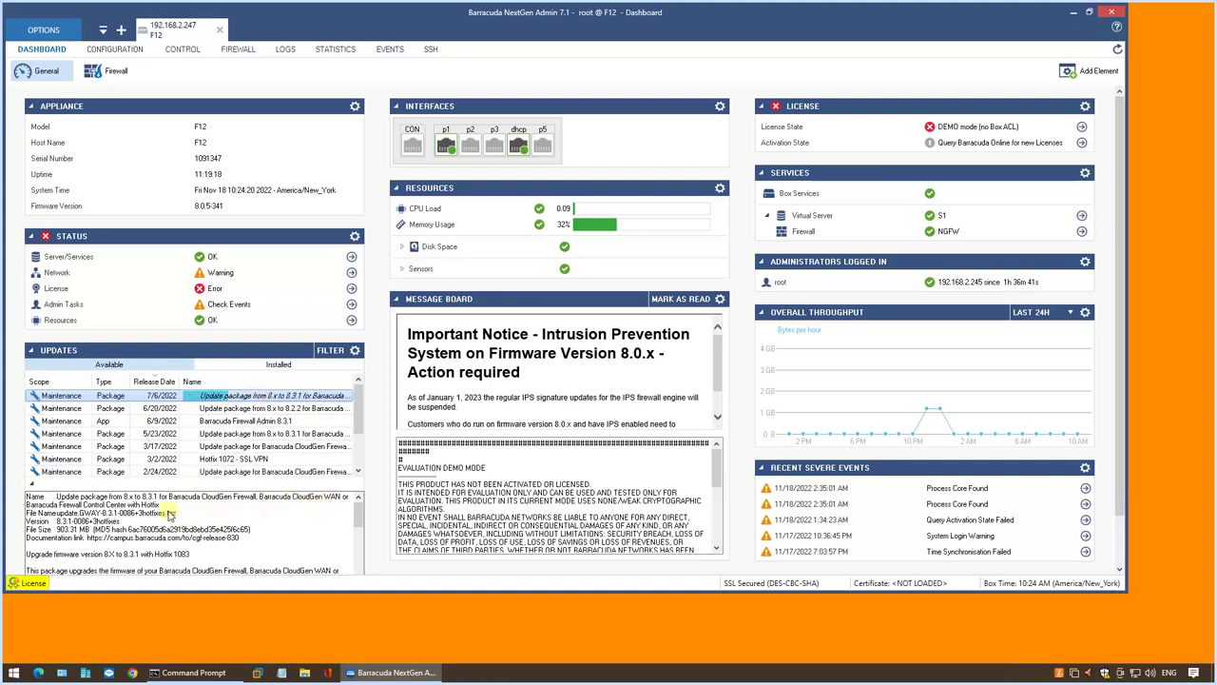
drag(56, 528, 252, 540)
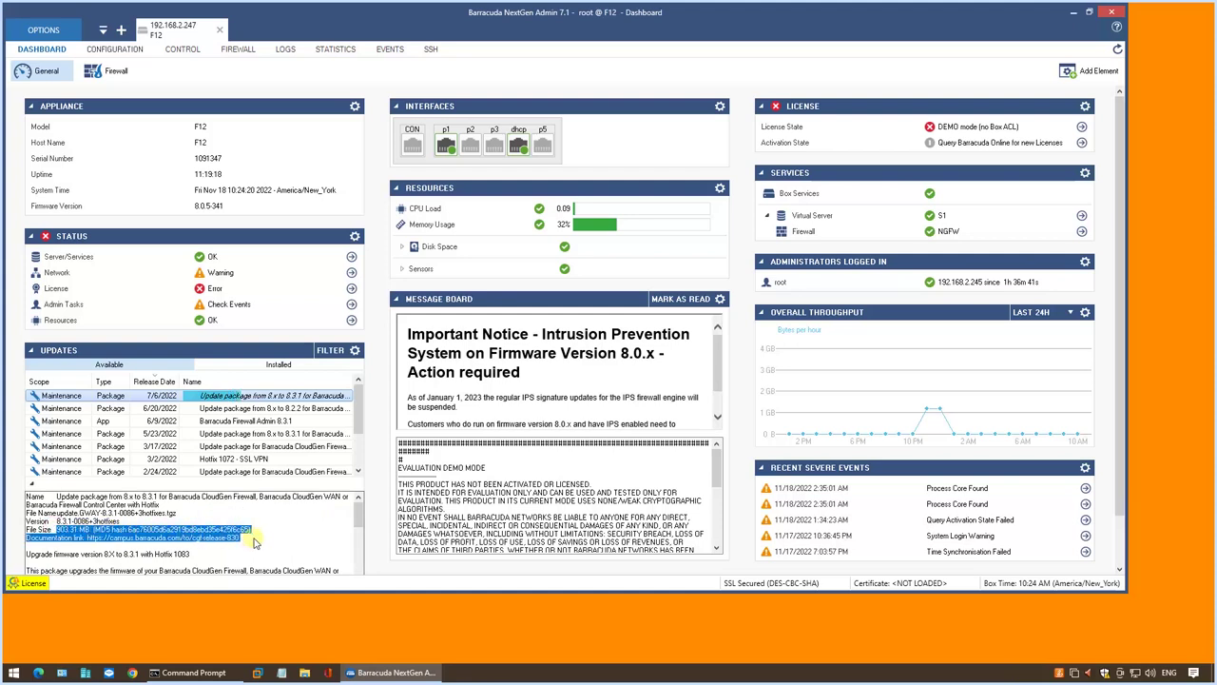
scroll(254, 542, down, 3)
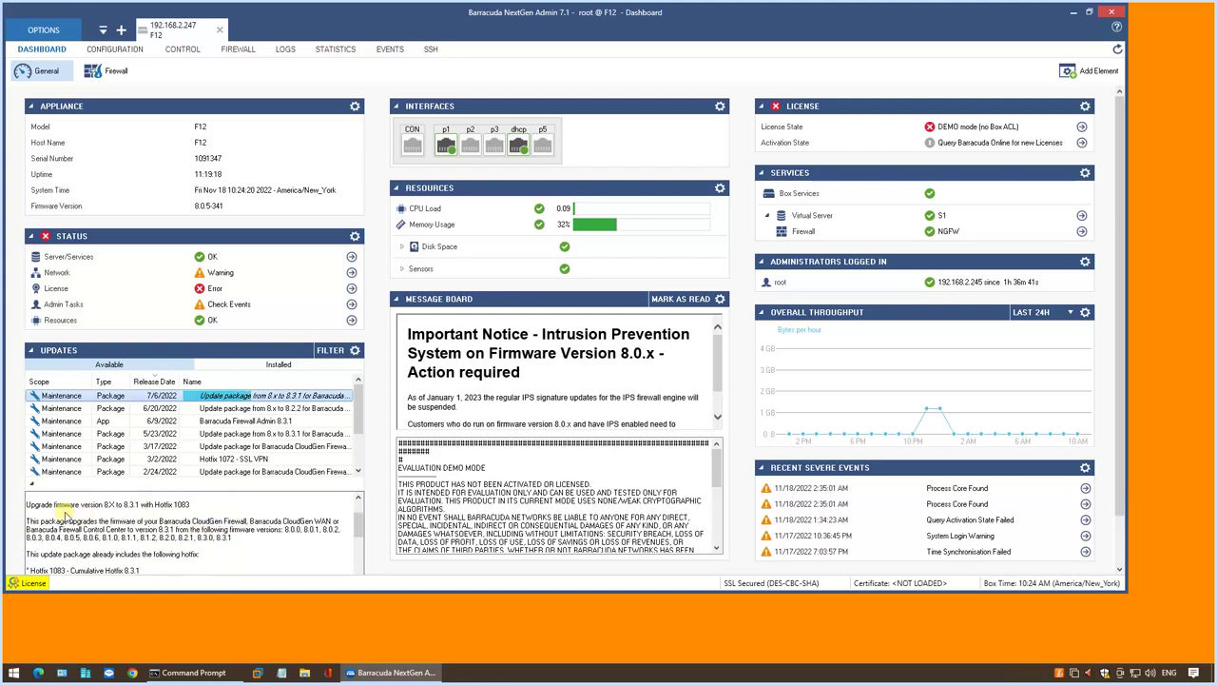
drag(54, 509, 188, 511)
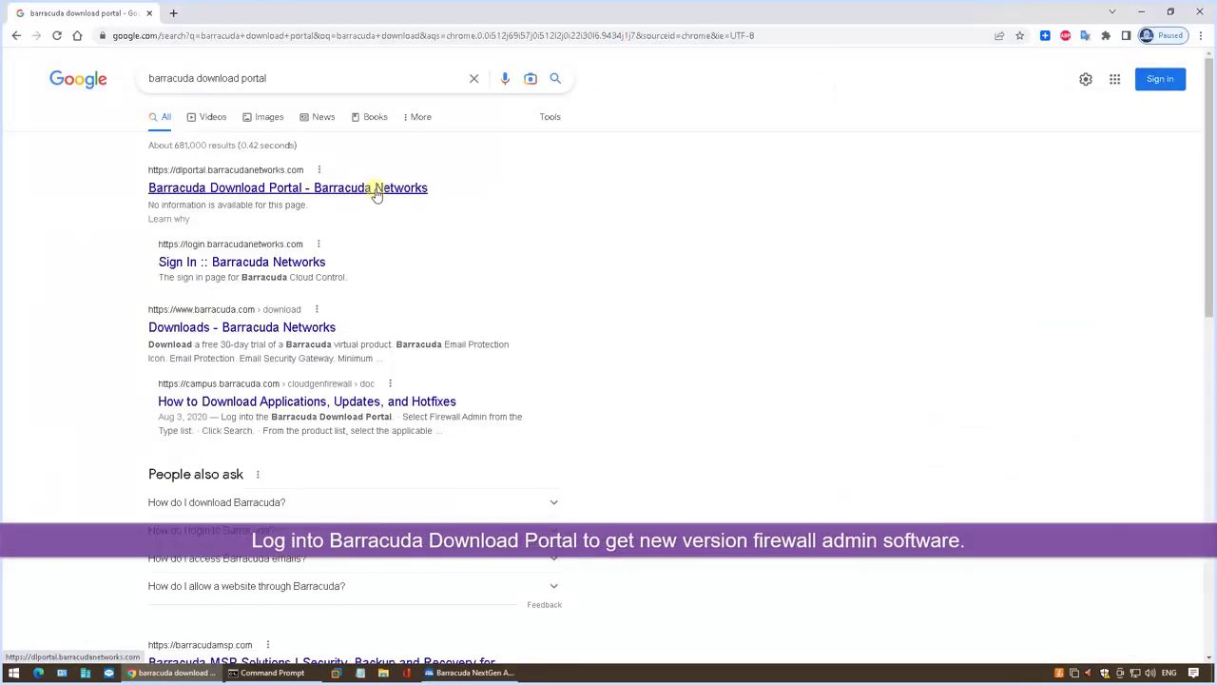
Open the Barracuda Download Portal and sign in with the account e-mail and password.
click(376, 188)
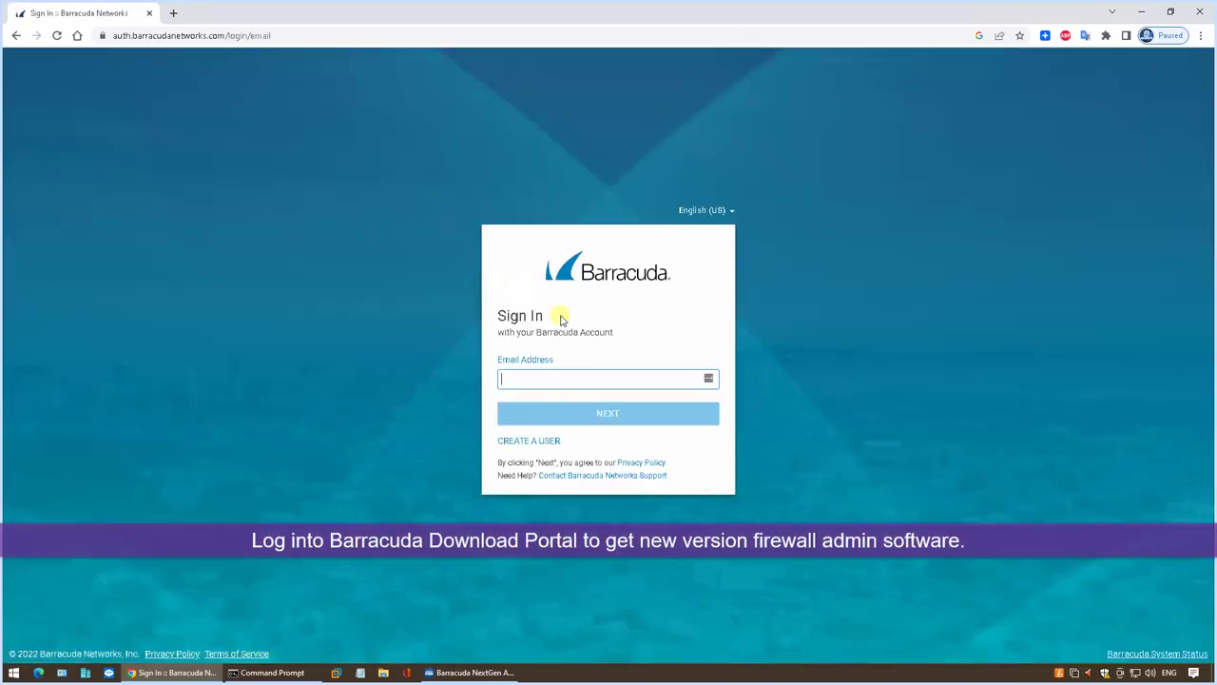
click(610, 377)
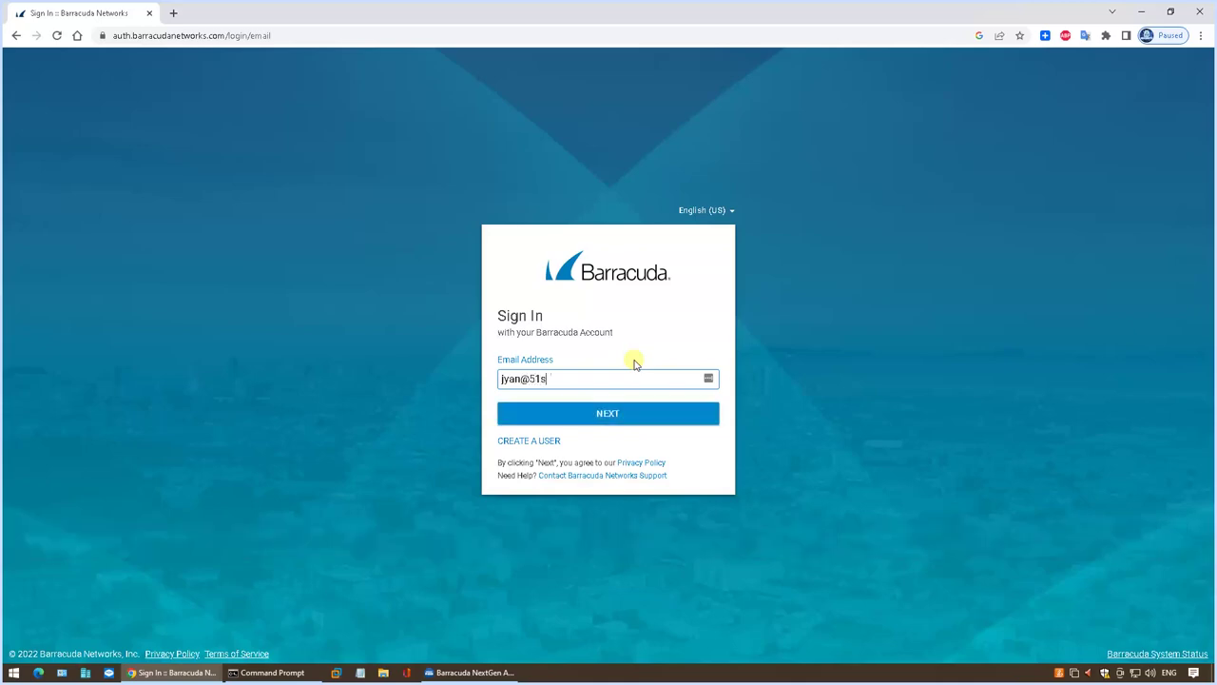
key(Return)
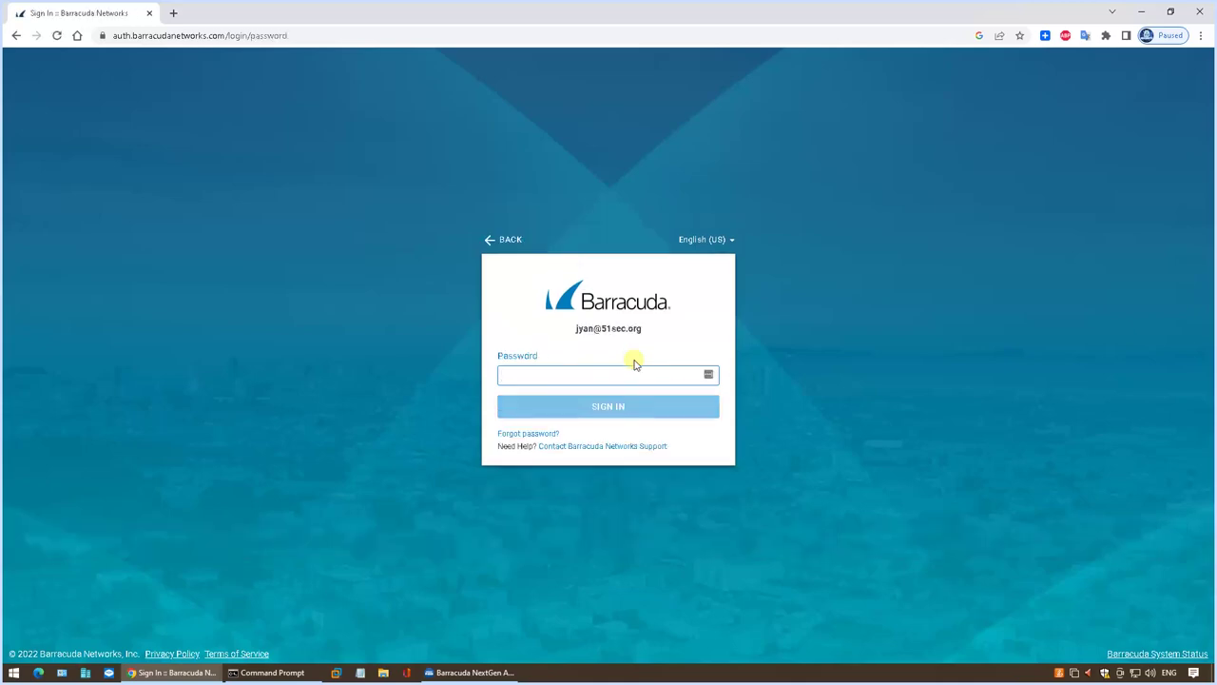
text(••••)
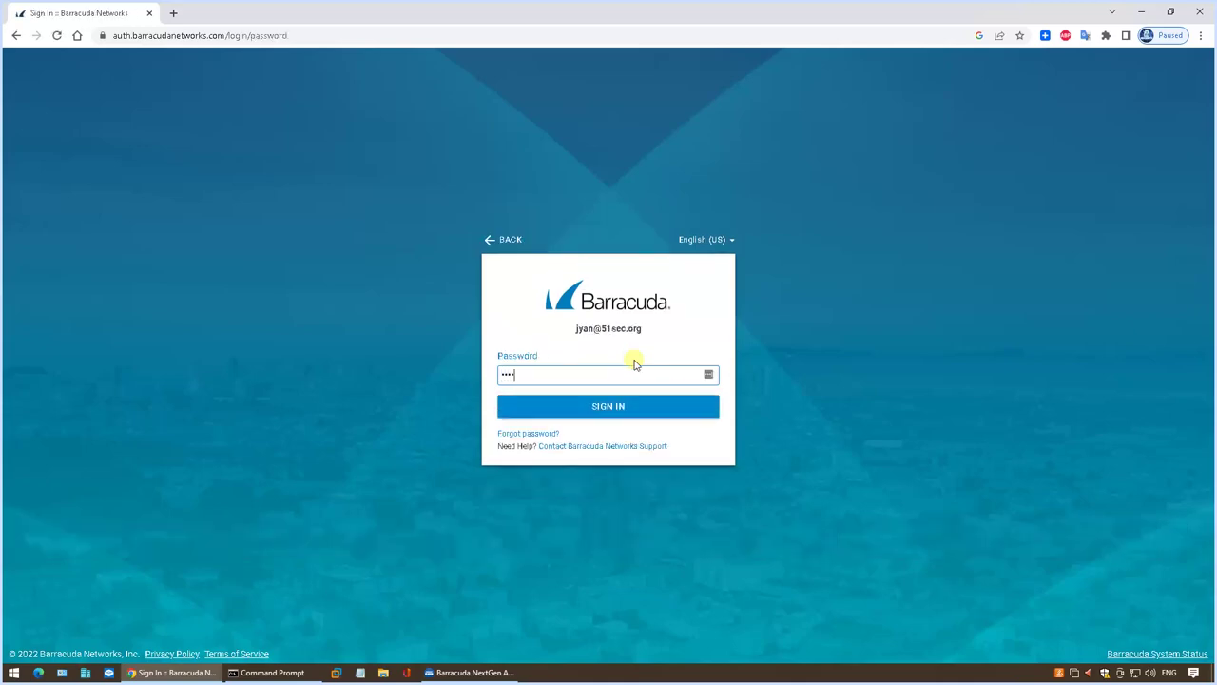
key(Return)
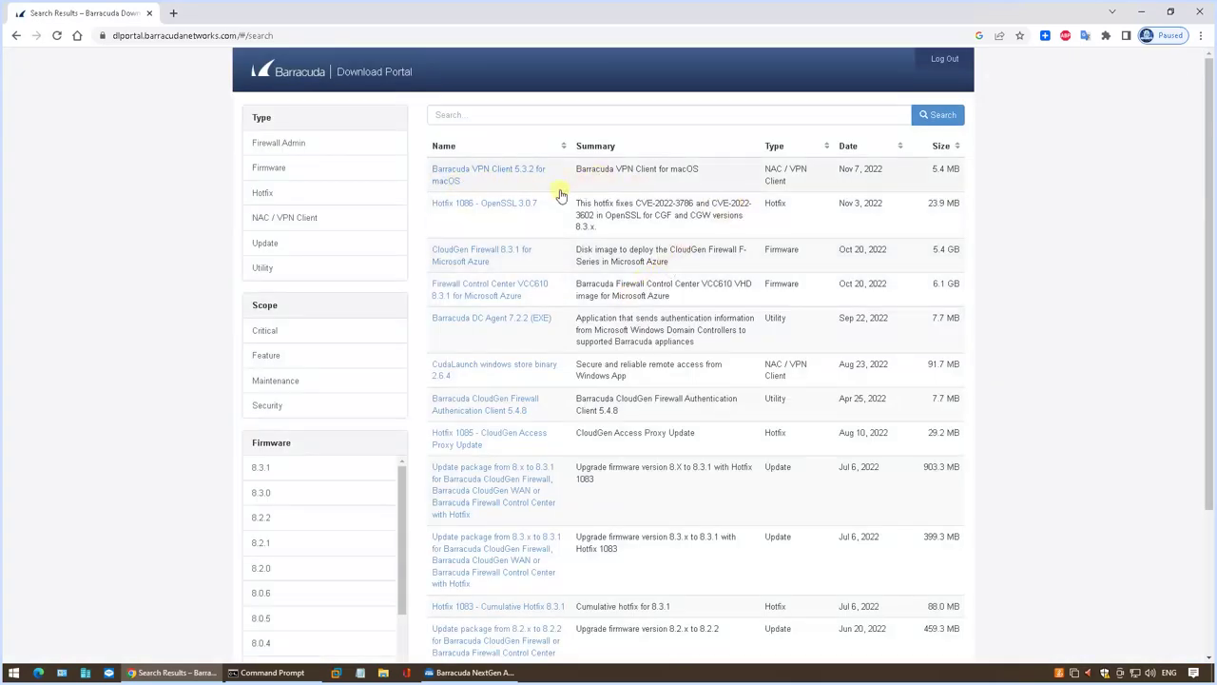
Filter to Firewall Admin, download and run FirewallAdmin_8.3.1-202.exe, then minimize Chrome.
click(321, 152)
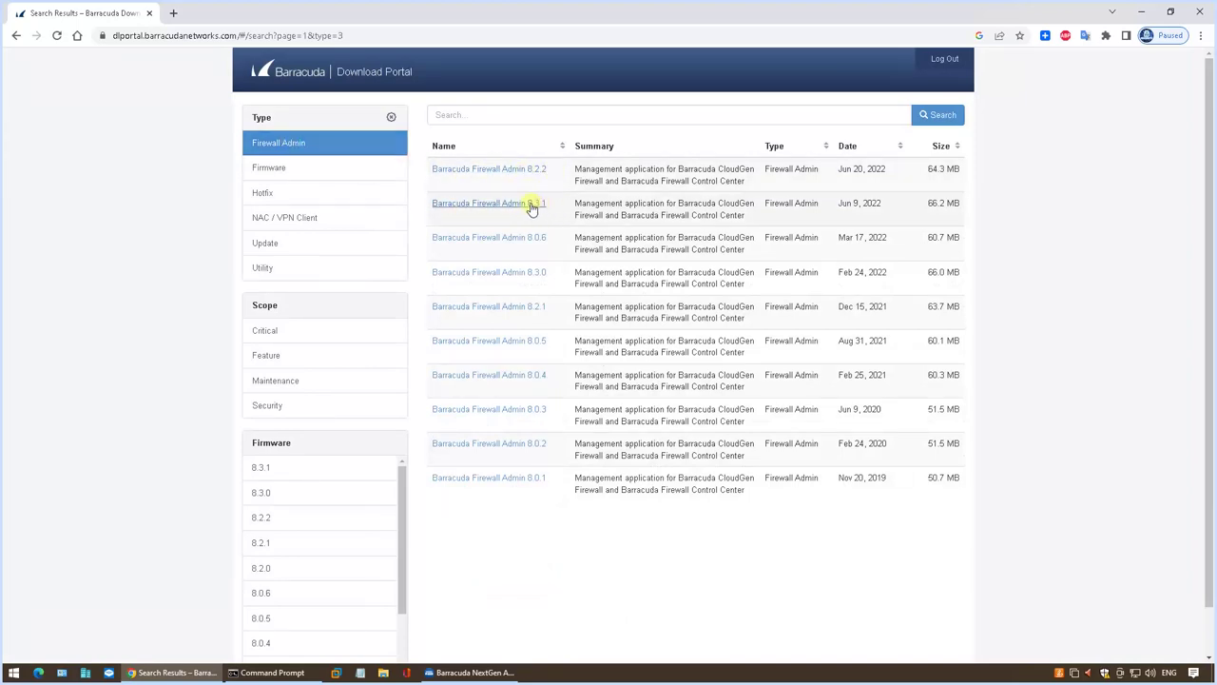
click(531, 204)
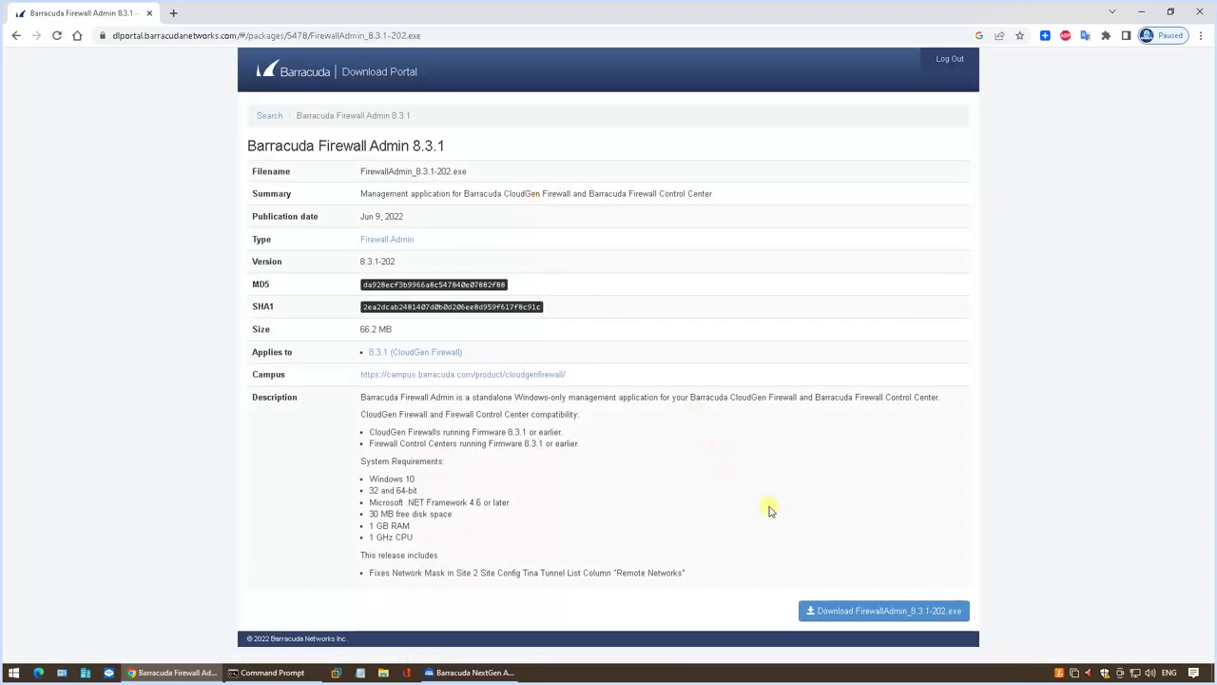
click(883, 609)
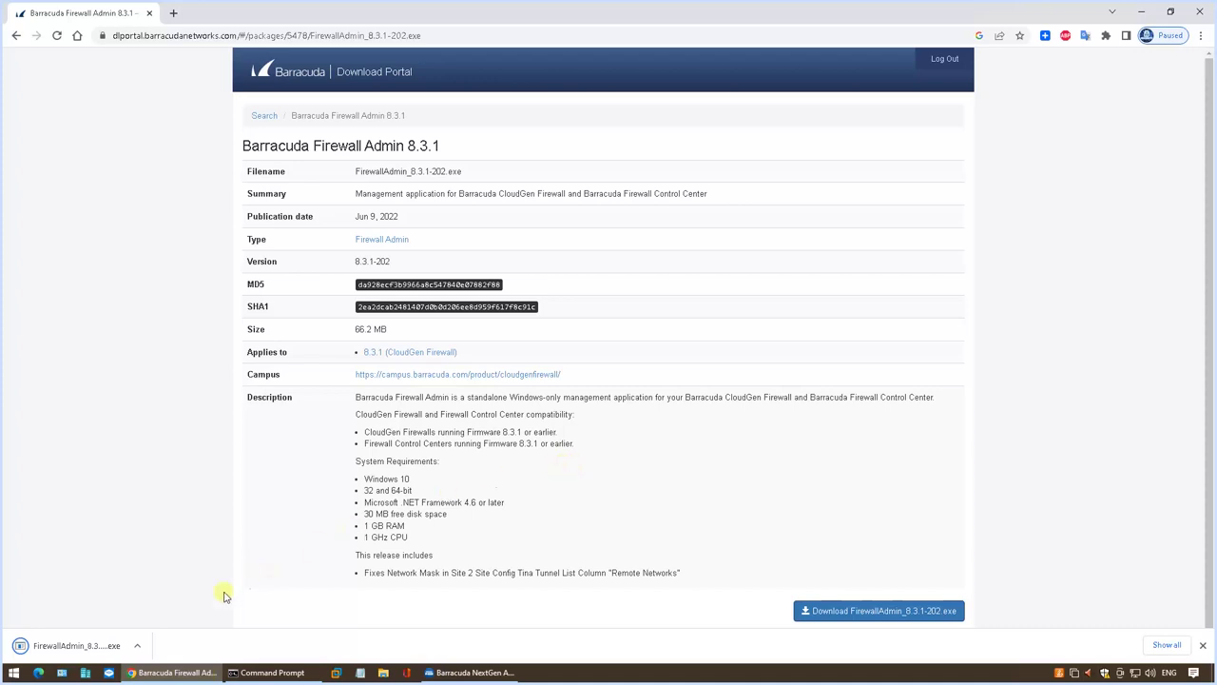
click(139, 645)
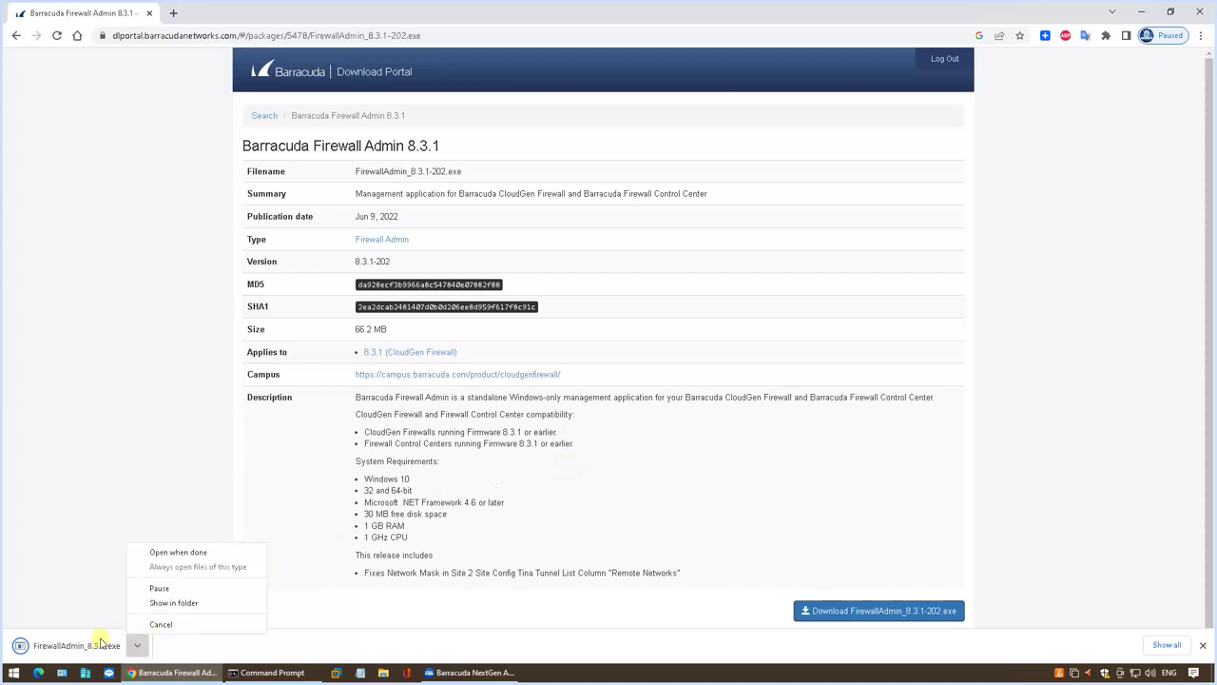
click(99, 642)
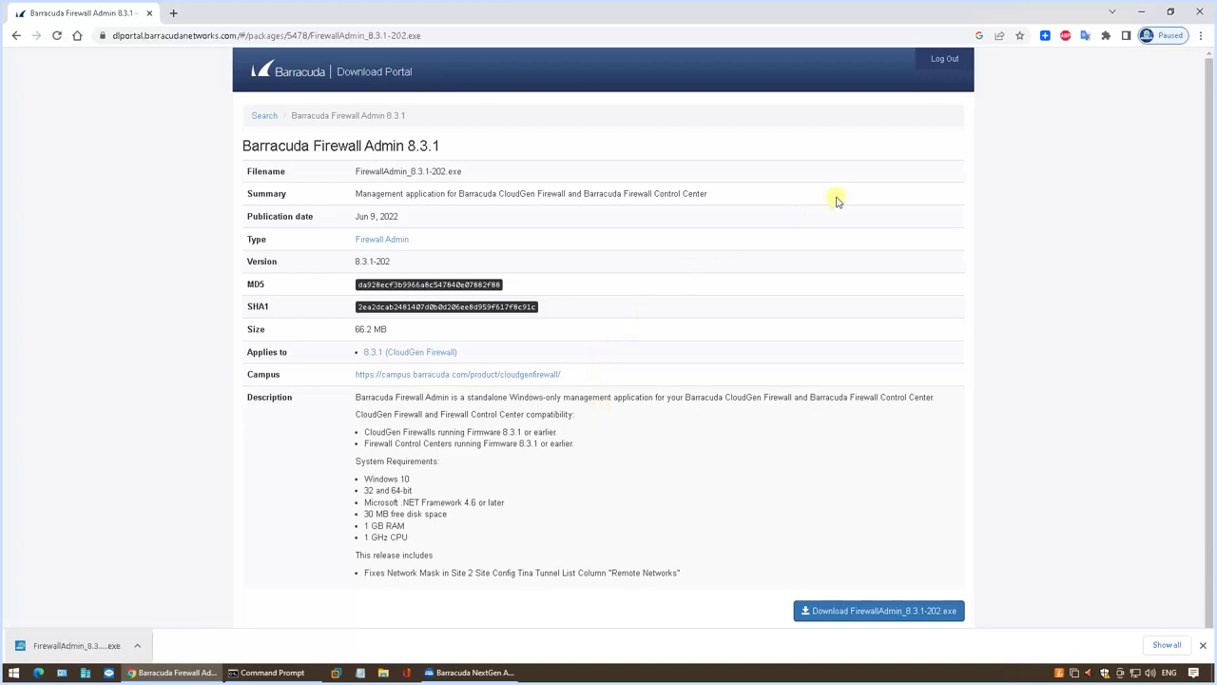
click(1140, 11)
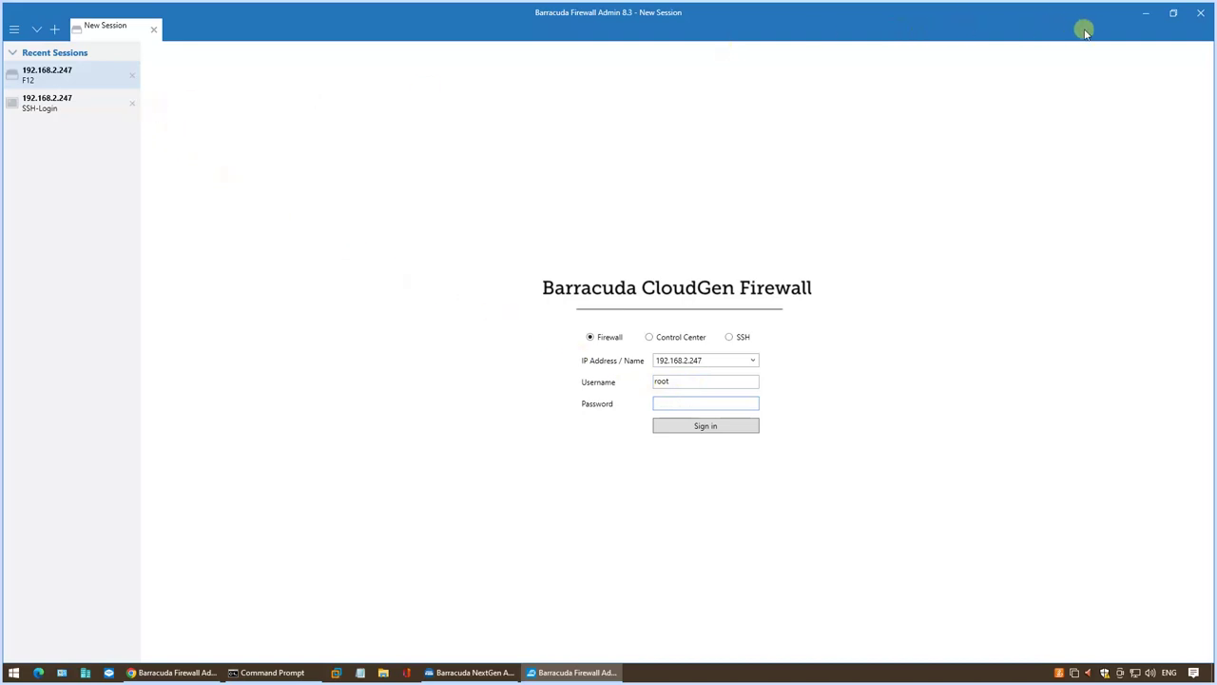
Launch FirewallAdmin_8.3.1-202.exe from the desktop and sign in to the F12 at 192.168.2.247.
click(1143, 13)
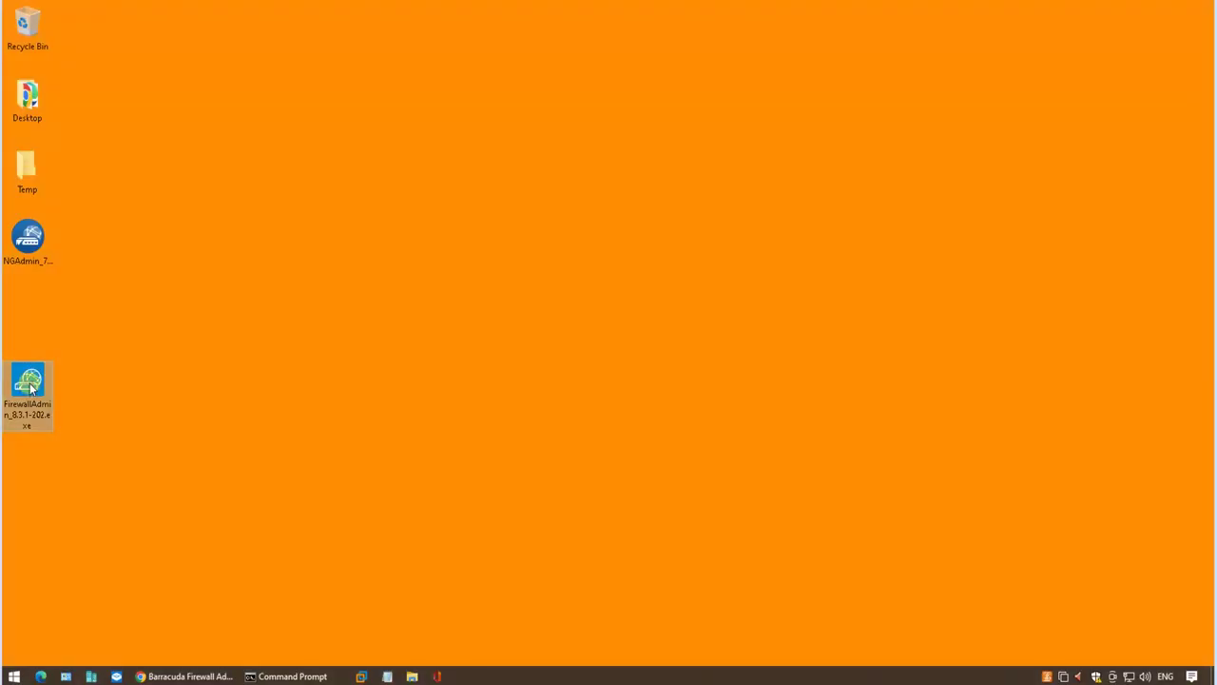
double_click(29, 384)
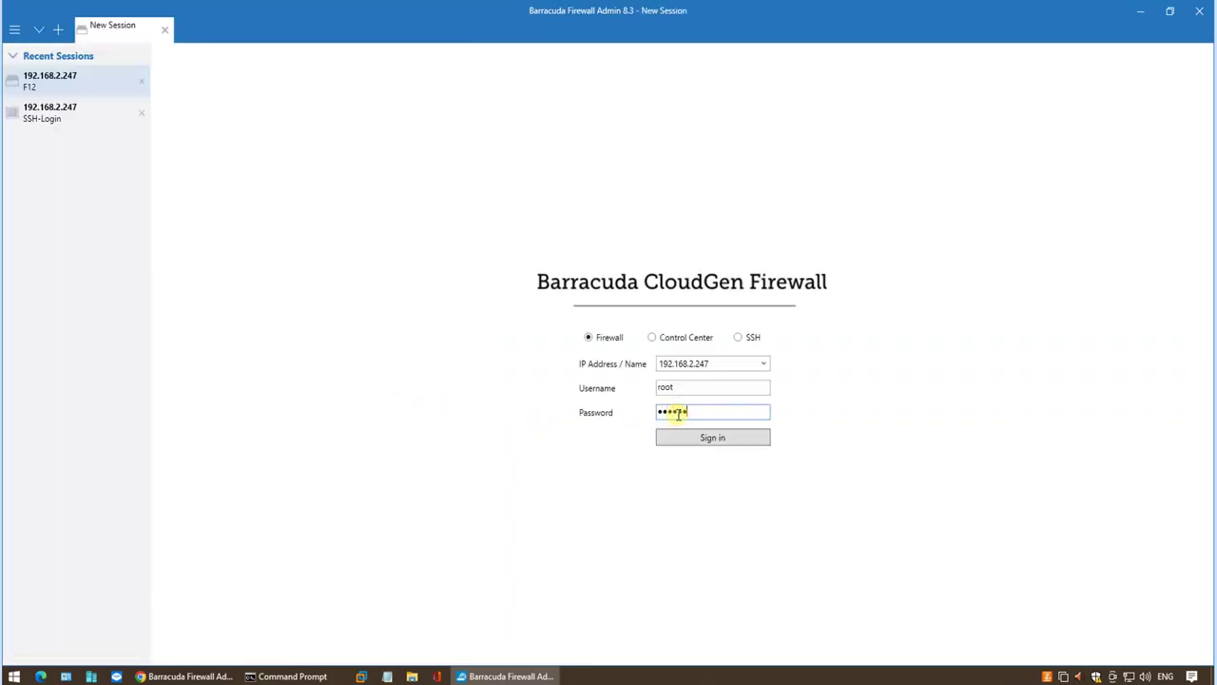
key(Return)
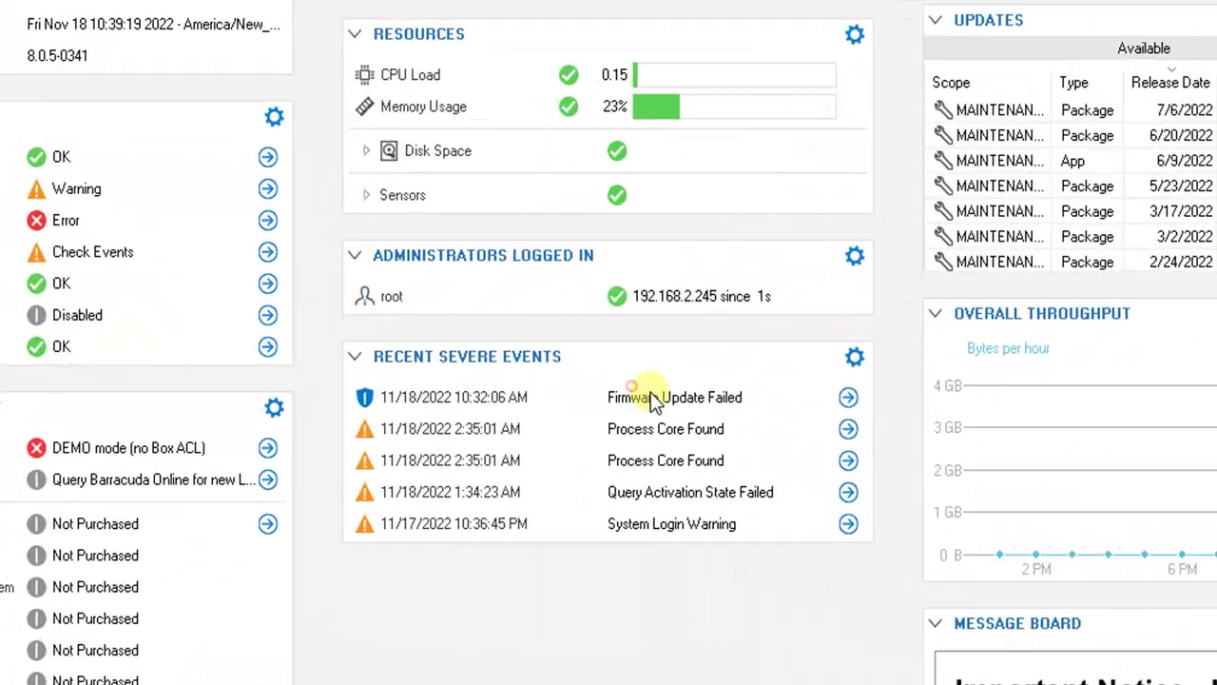
Review the 8.x to 8.3.1 and 8.2.2 package details, then open Firmware Update Failed in the EVENTS viewer.
click(848, 396)
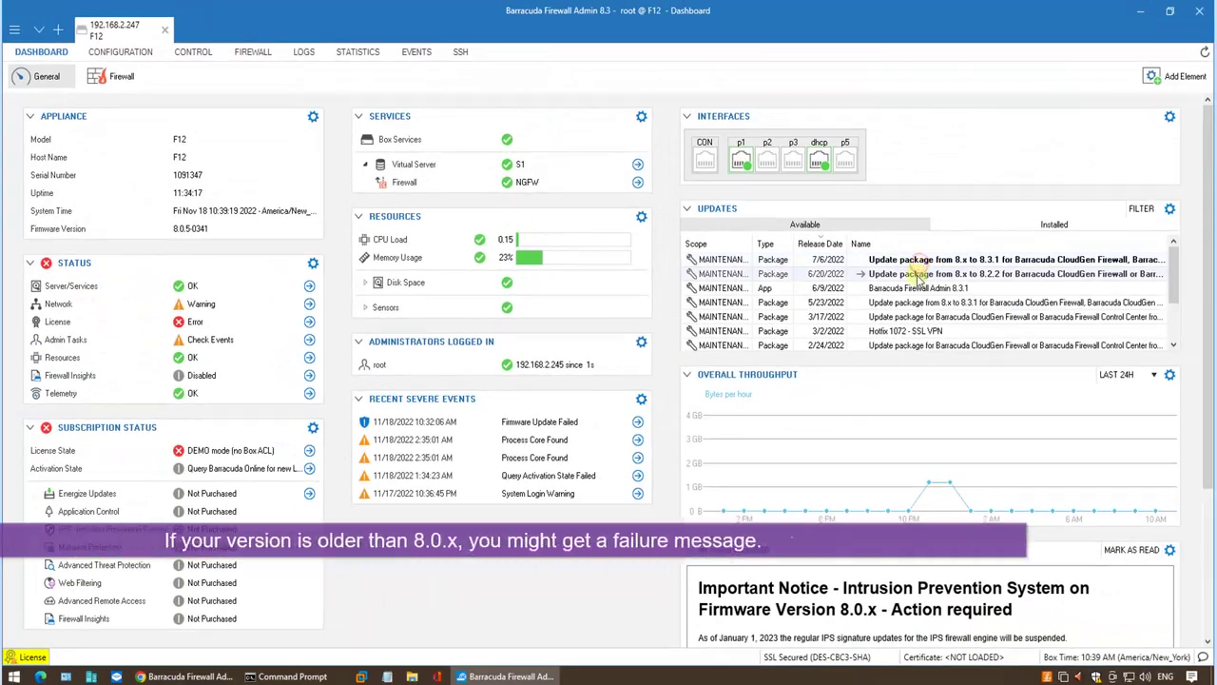
click(914, 259)
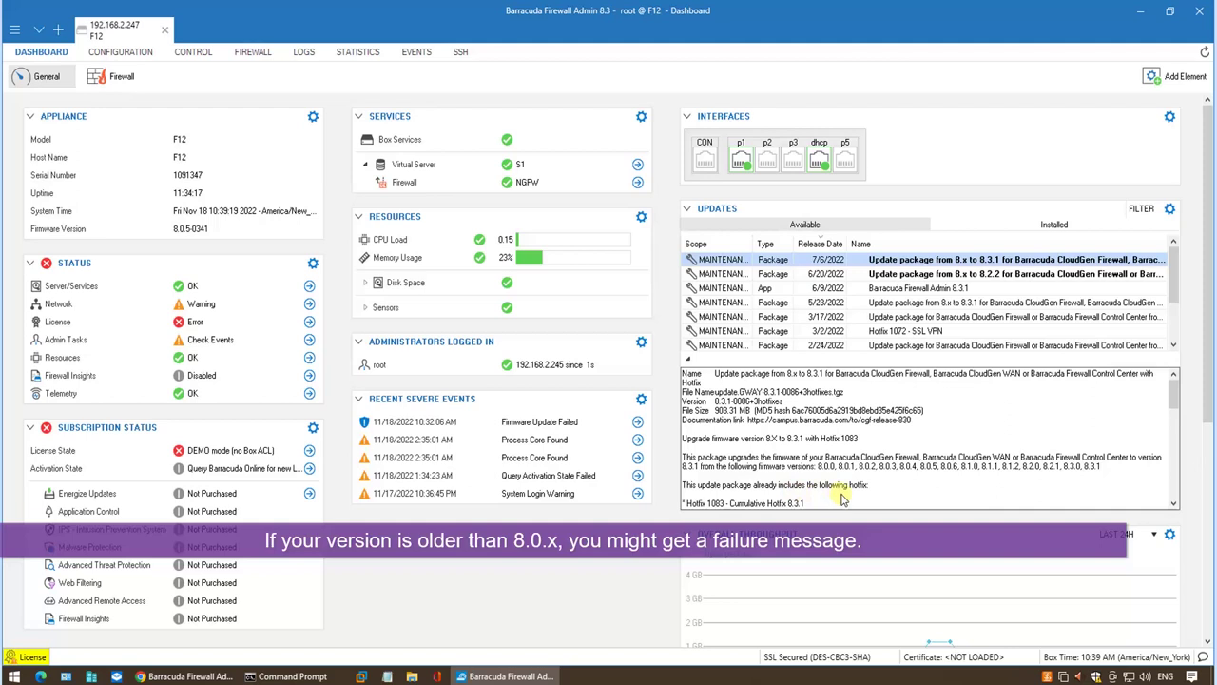
scroll(842, 499, down, 3)
click(861, 274)
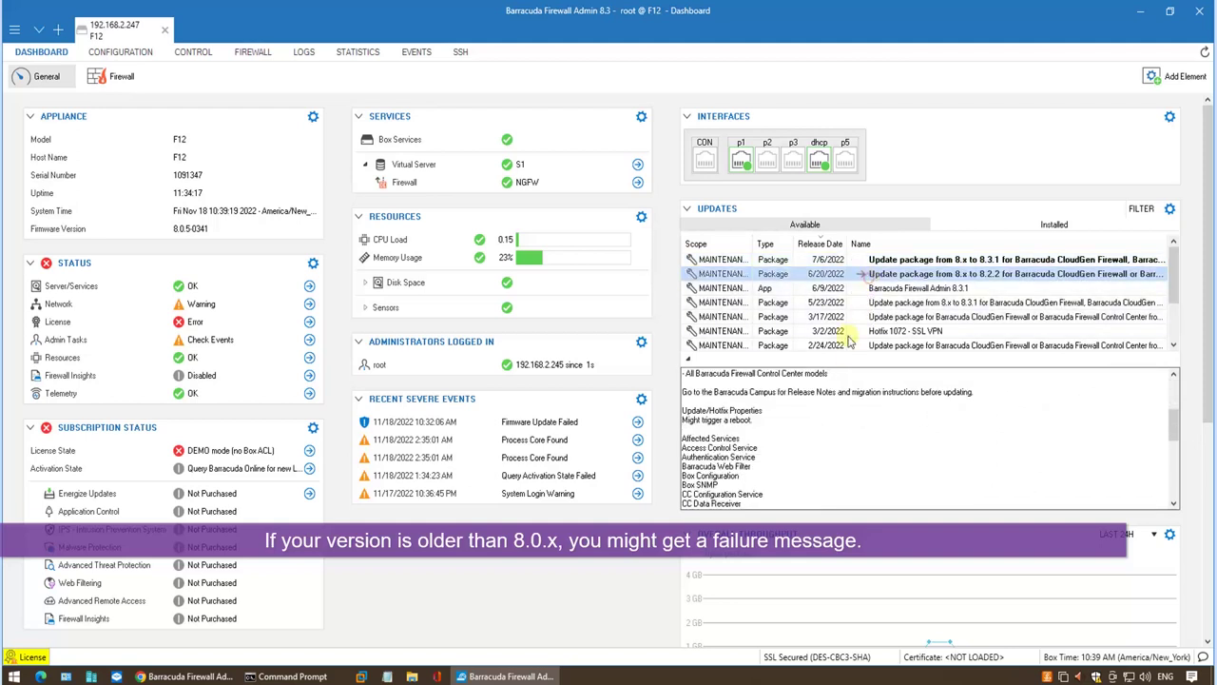
scroll(841, 456, down, 7)
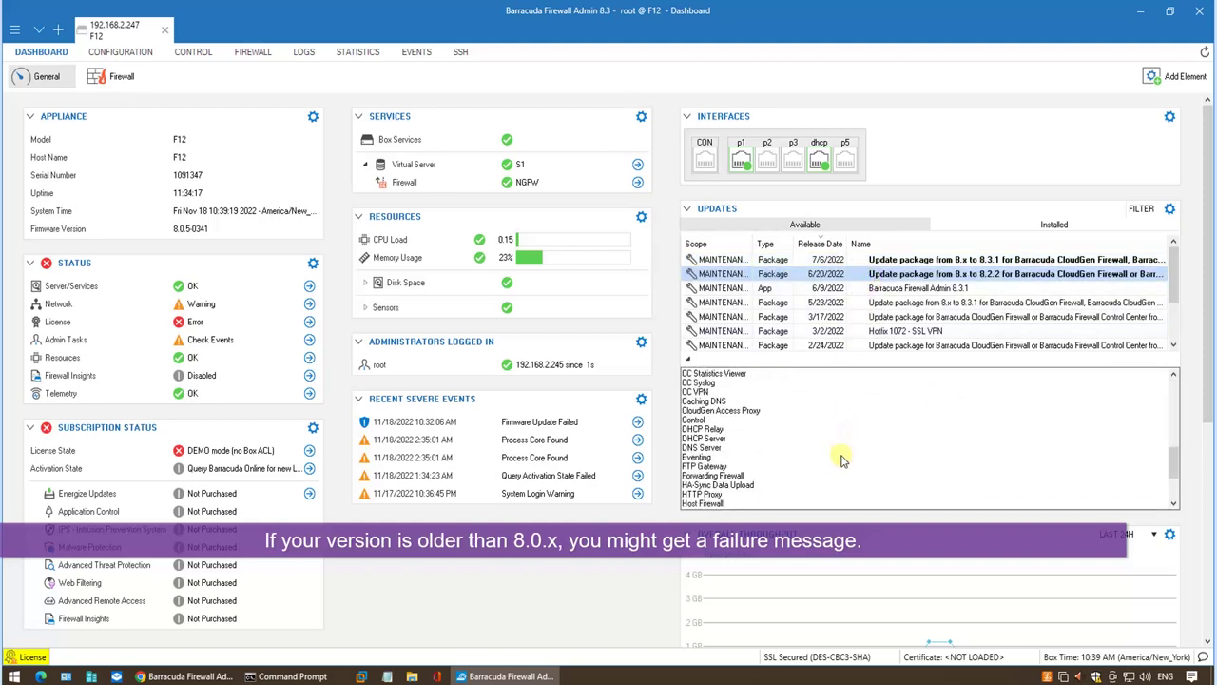
click(637, 422)
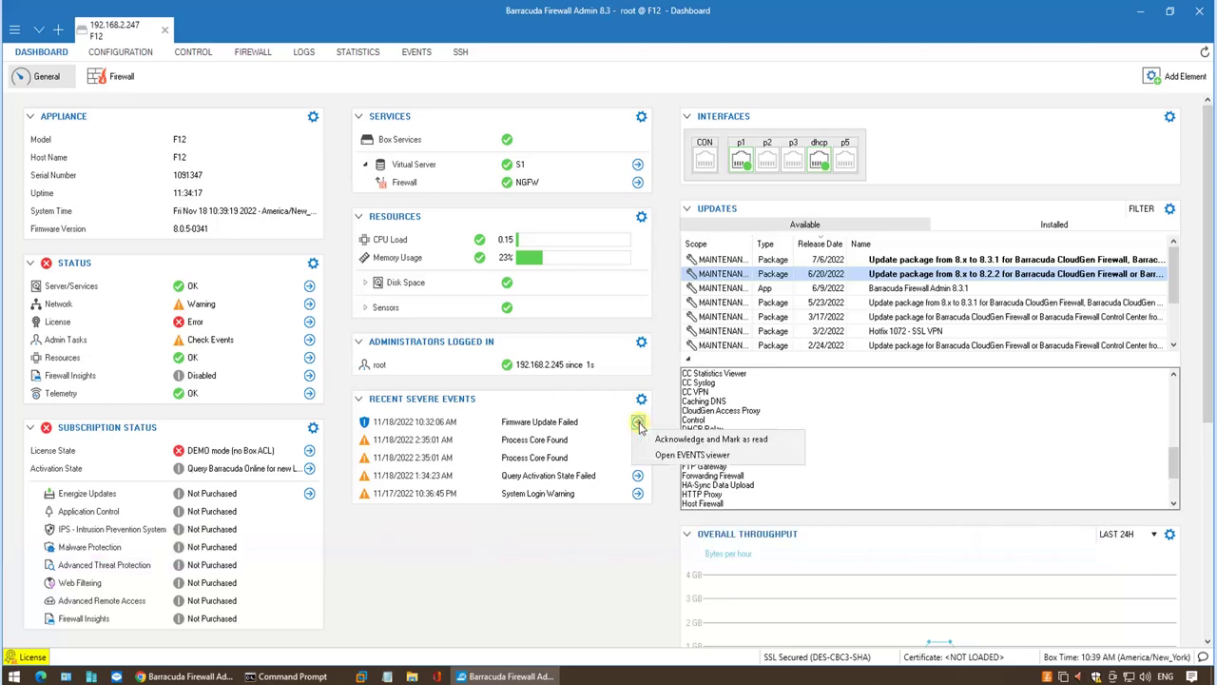
click(692, 455)
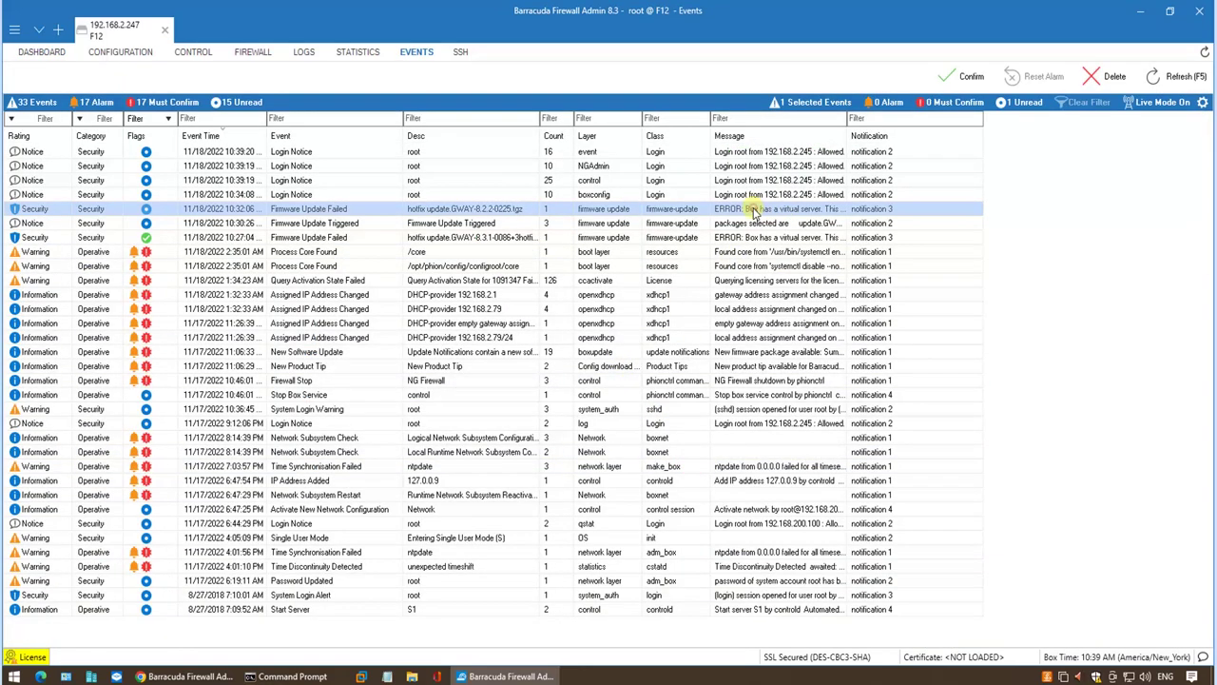
Open the Firmware Update Failed event, select its advice to transform the virtual server, and close it.
double_click(753, 211)
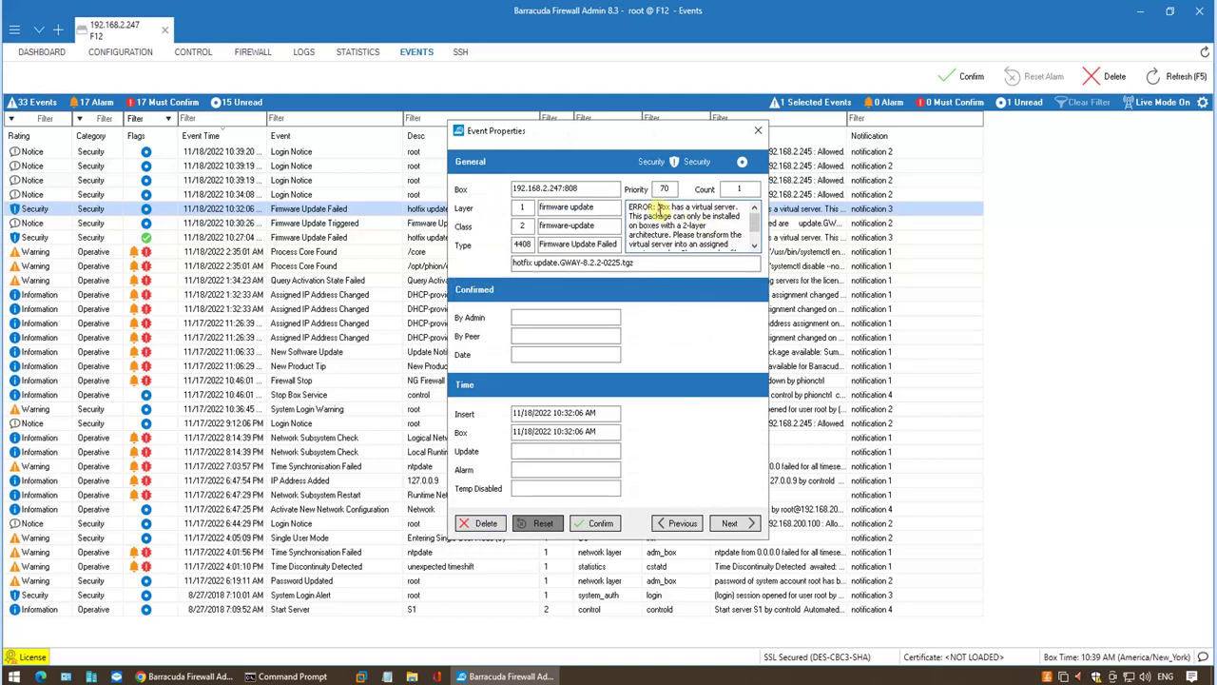
drag(658, 208, 735, 254)
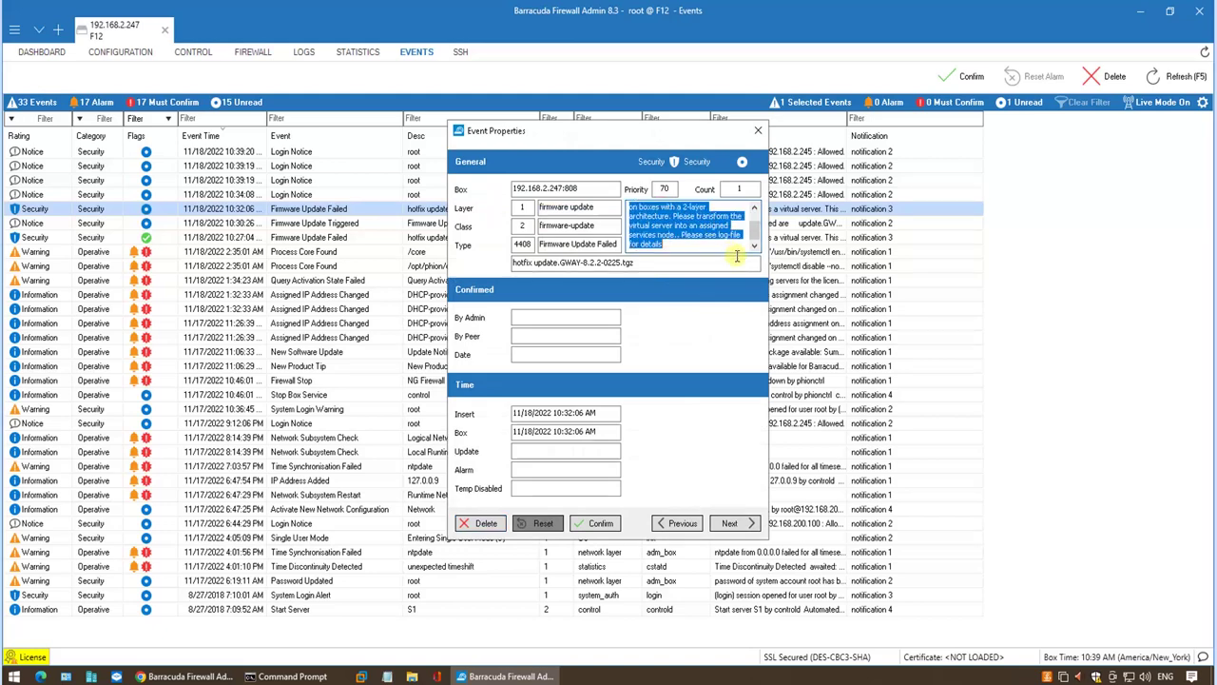
click(703, 247)
drag(672, 217, 693, 245)
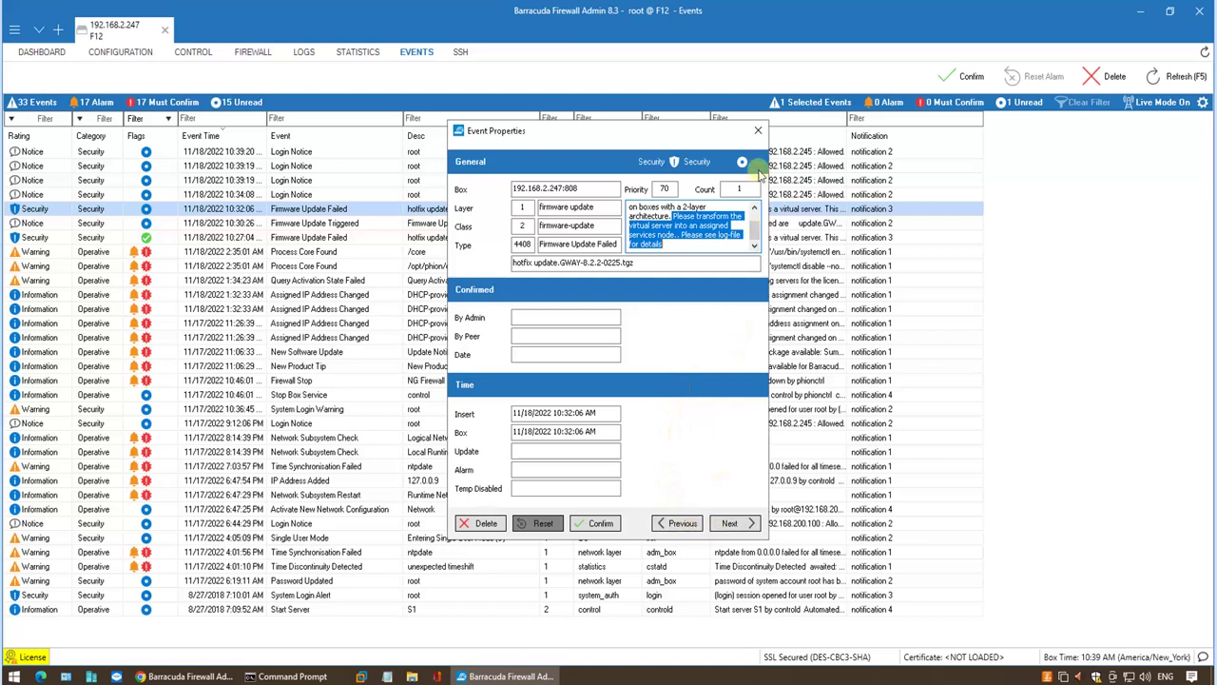
click(757, 131)
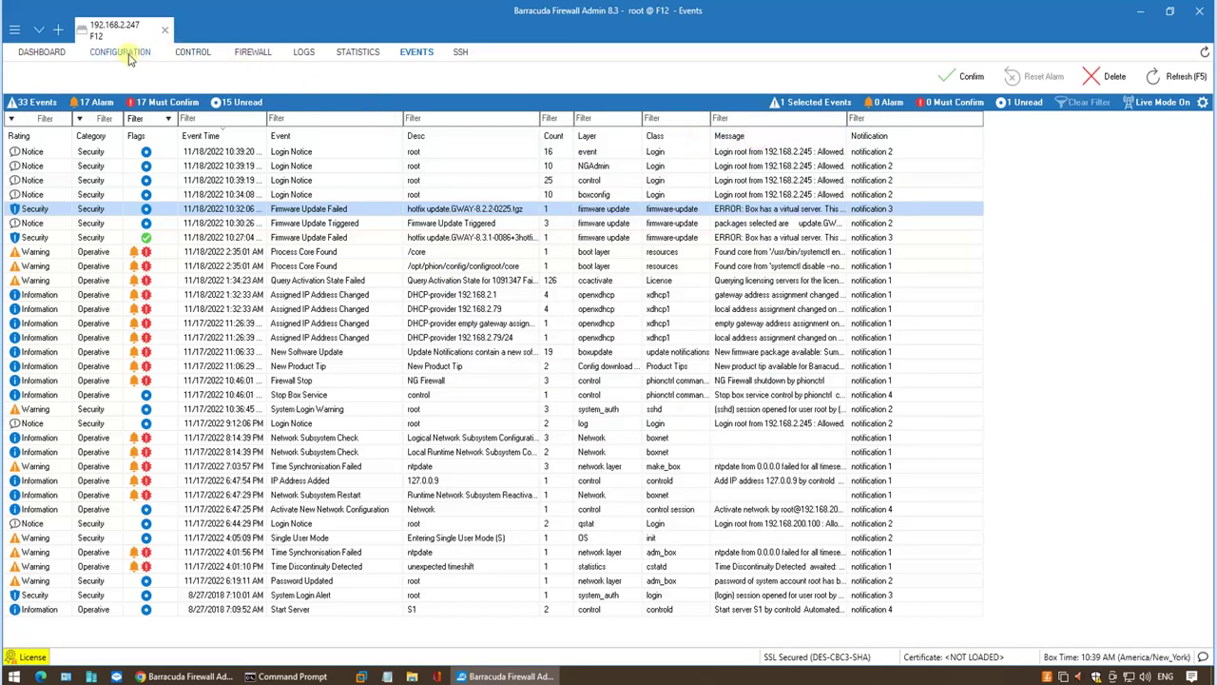
Transform the Box's virtual server into an Assigned Services Node and acknowledge the migration.
click(120, 52)
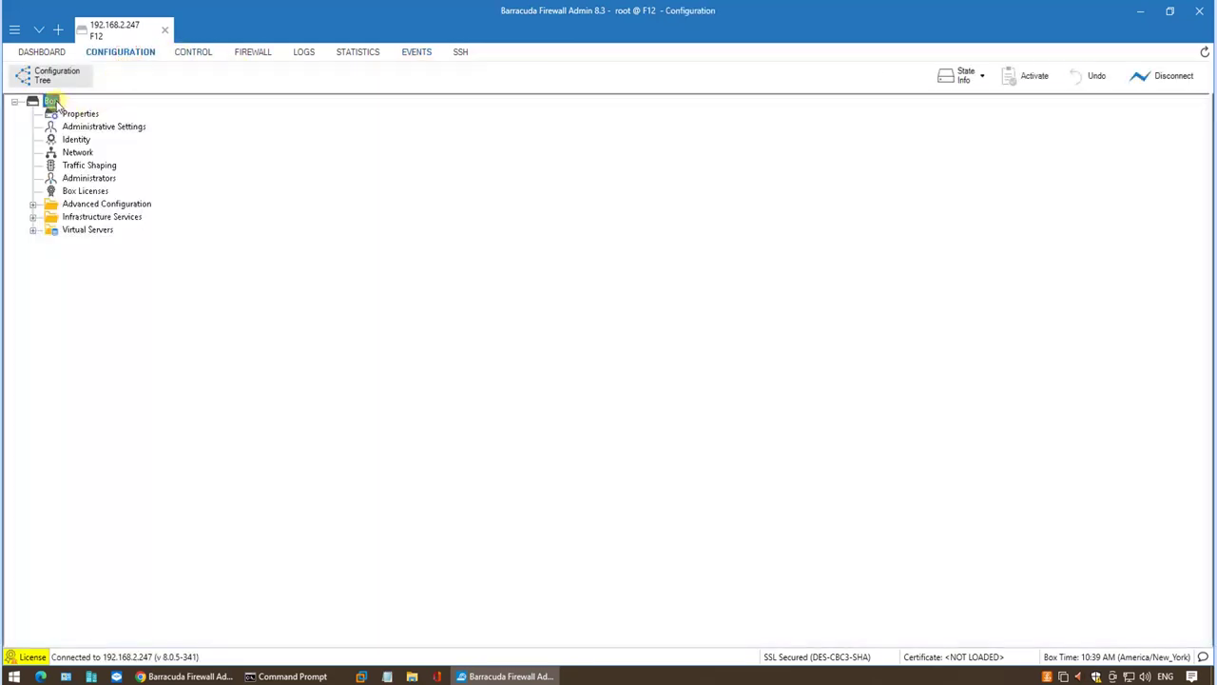
right_click(52, 101)
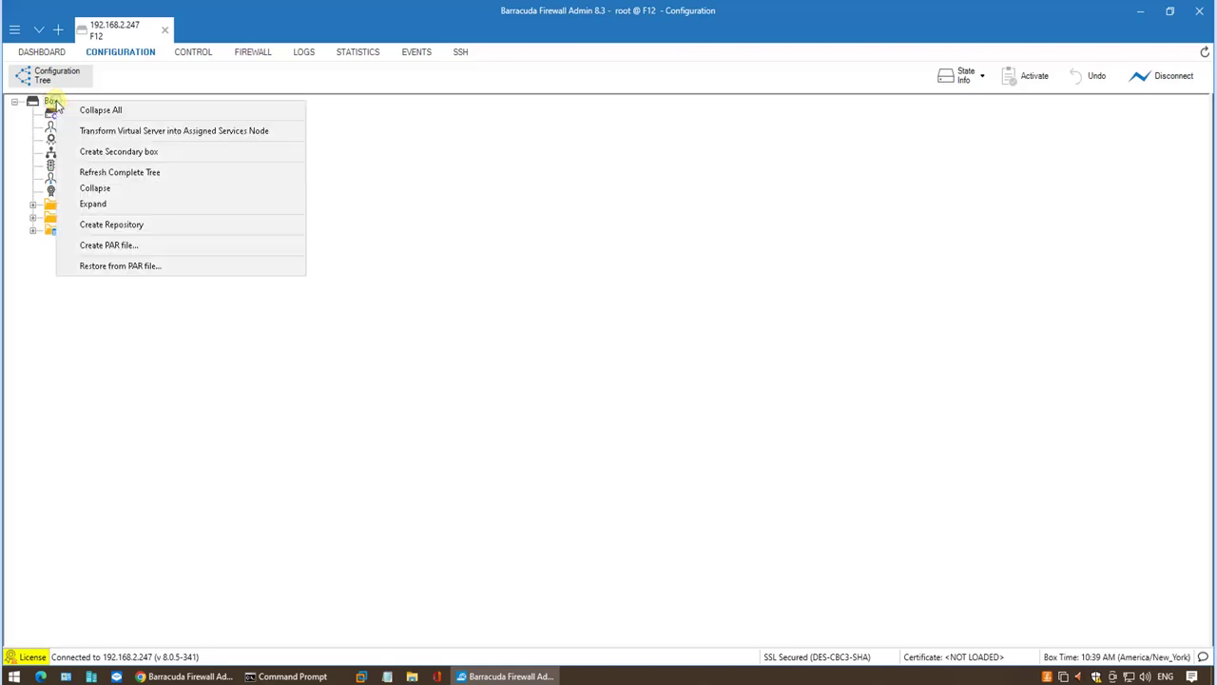
click(115, 130)
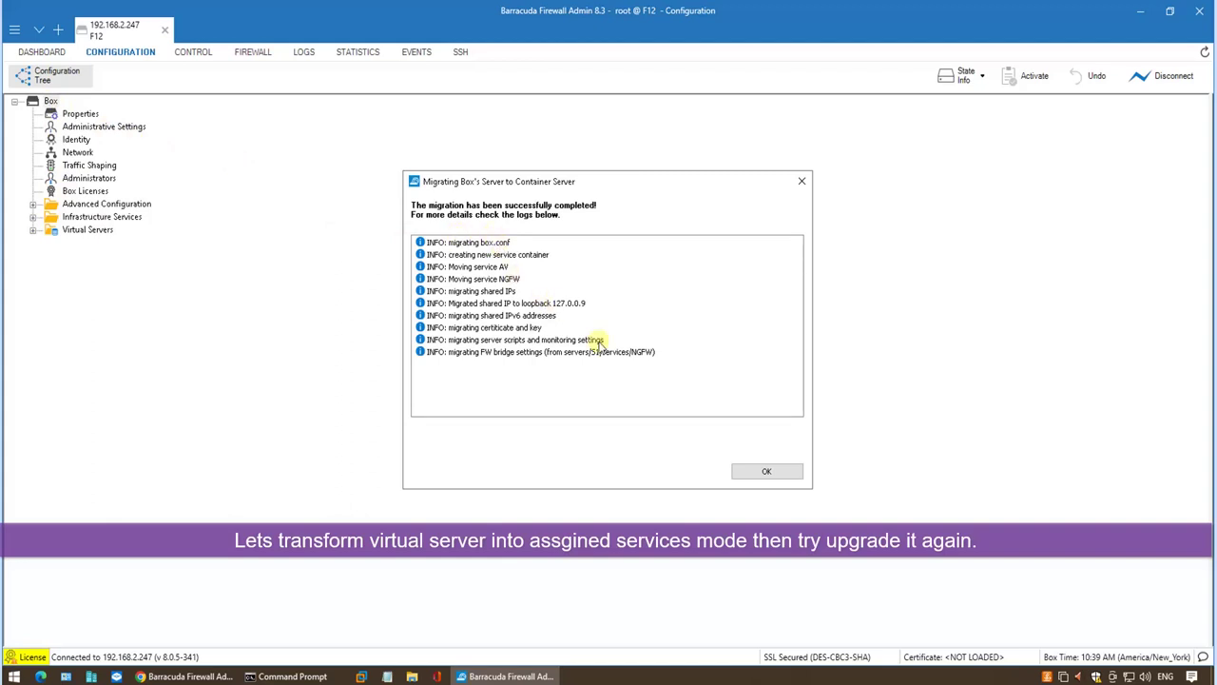
click(767, 473)
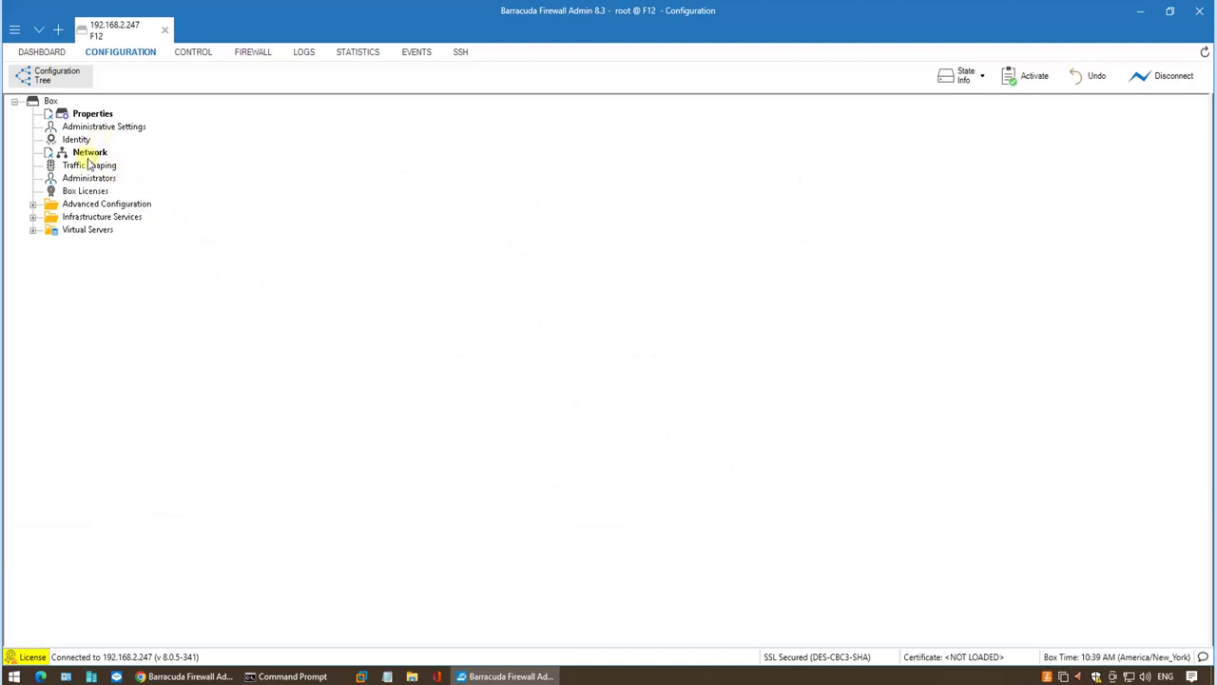
Inspect the CSC service container and S1 EXPORT server in the configuration tree.
click(34, 230)
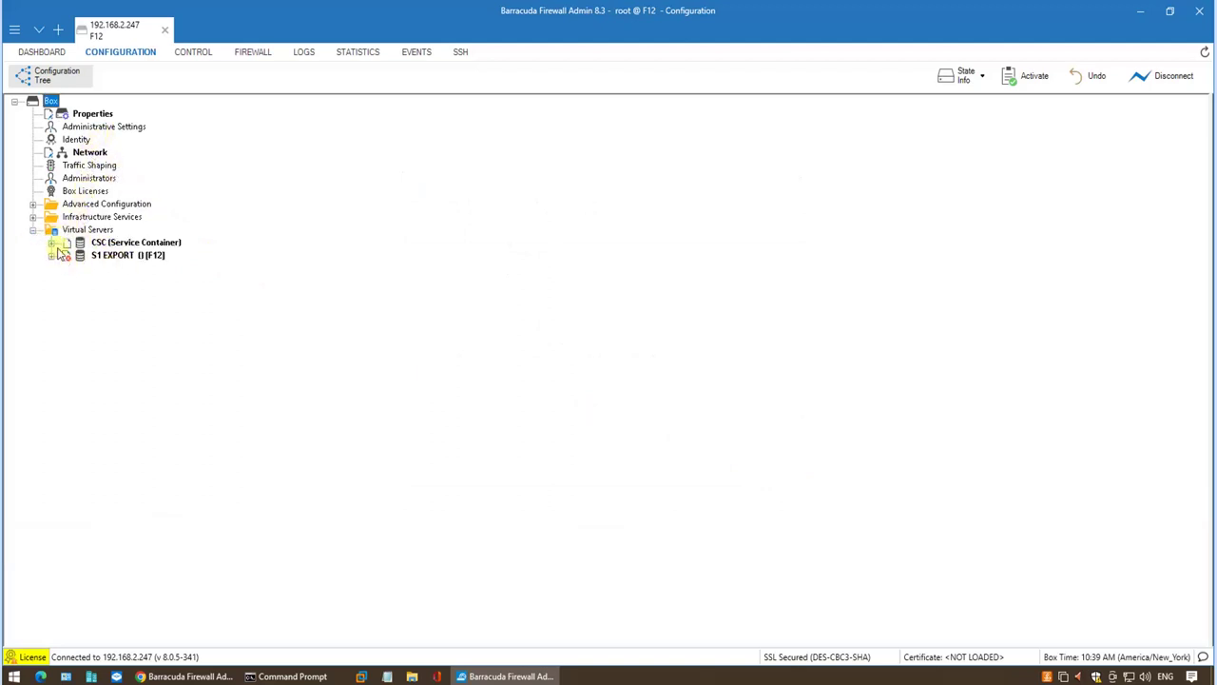
click(53, 244)
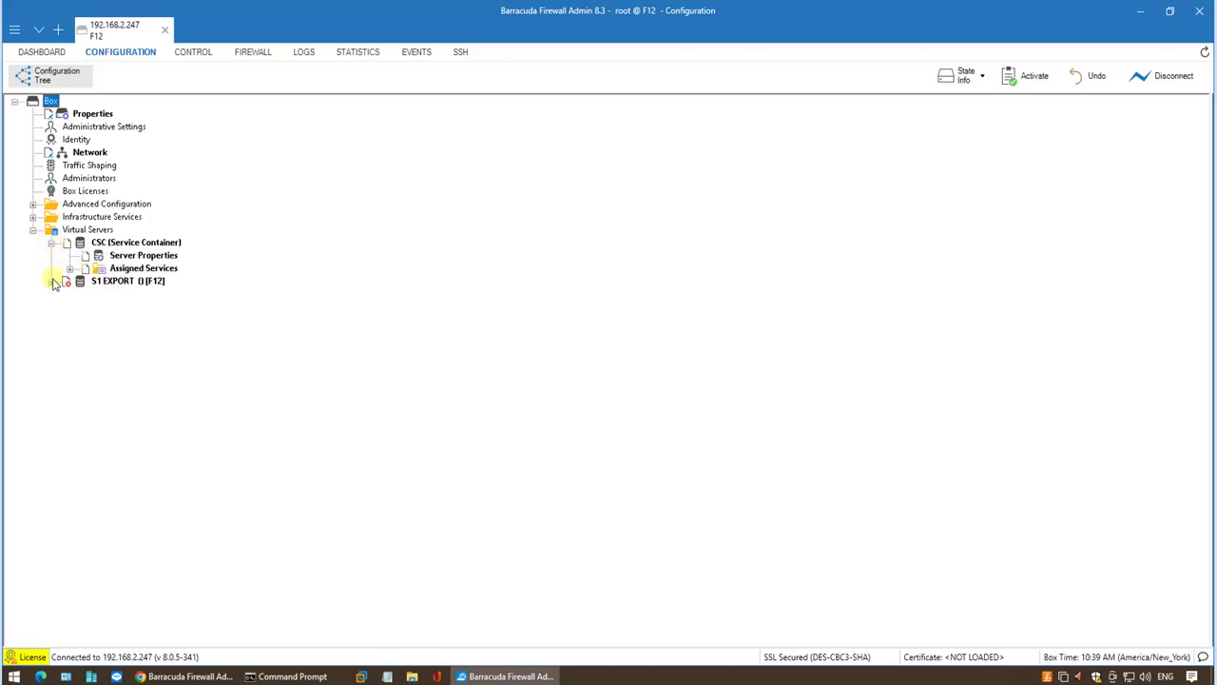
click(53, 281)
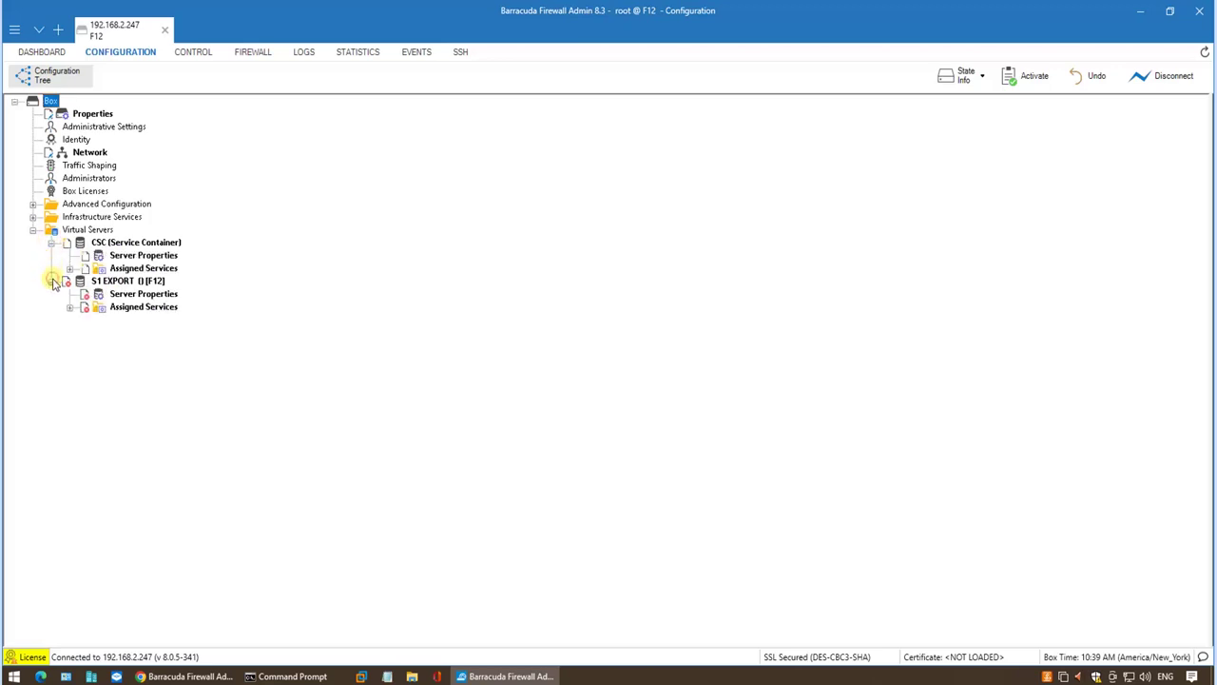
click(107, 286)
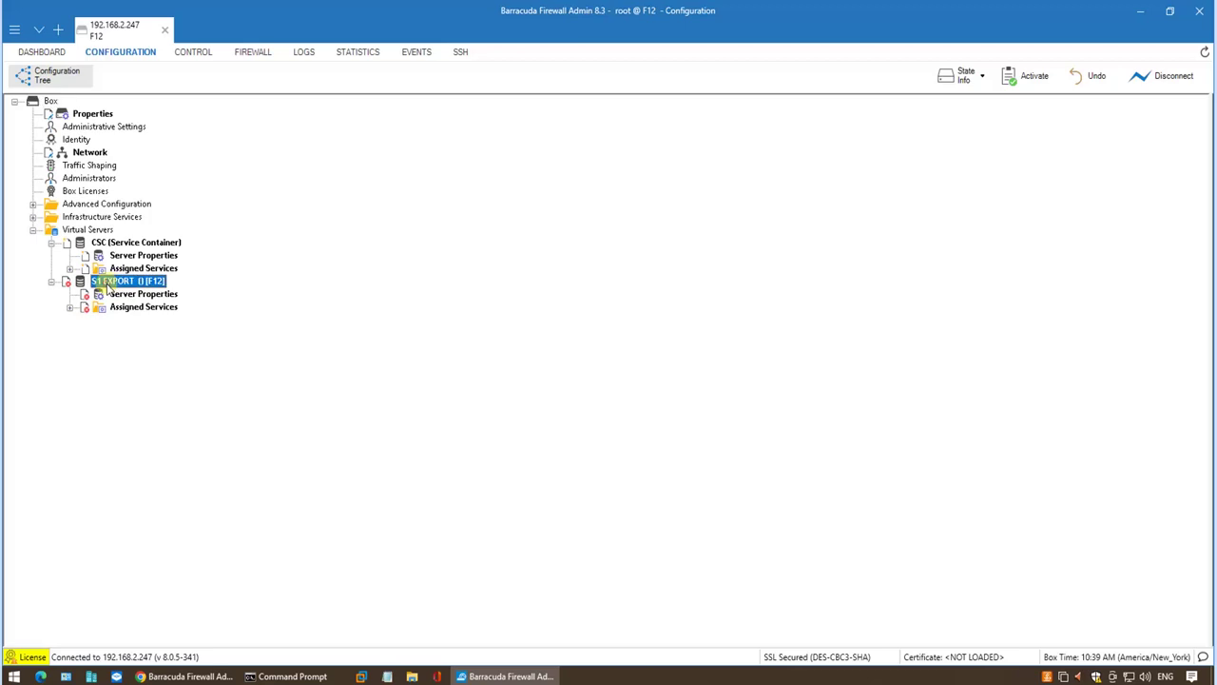
click(76, 153)
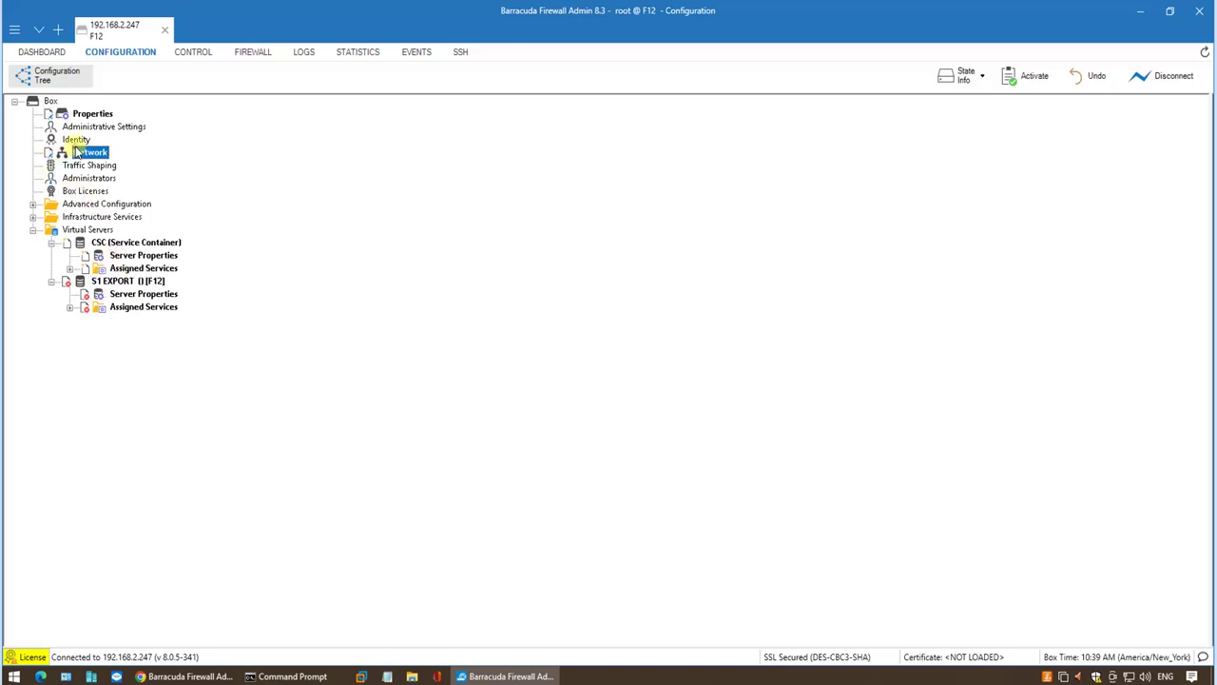
click(69, 268)
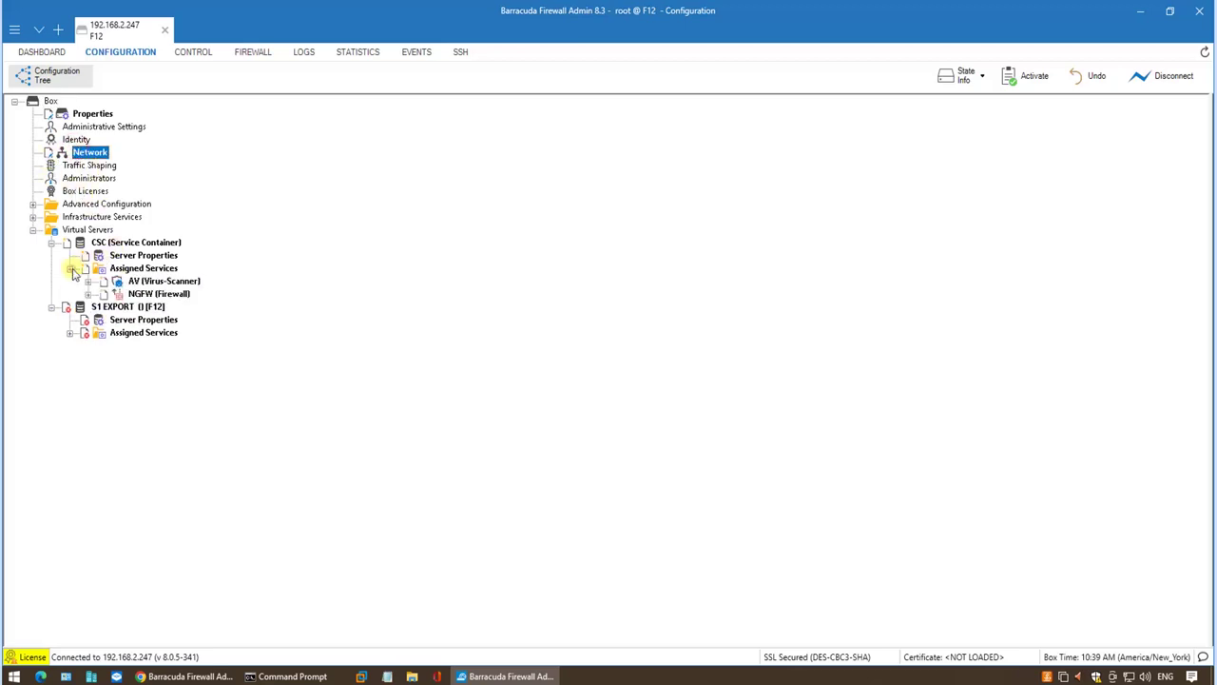
double_click(133, 242)
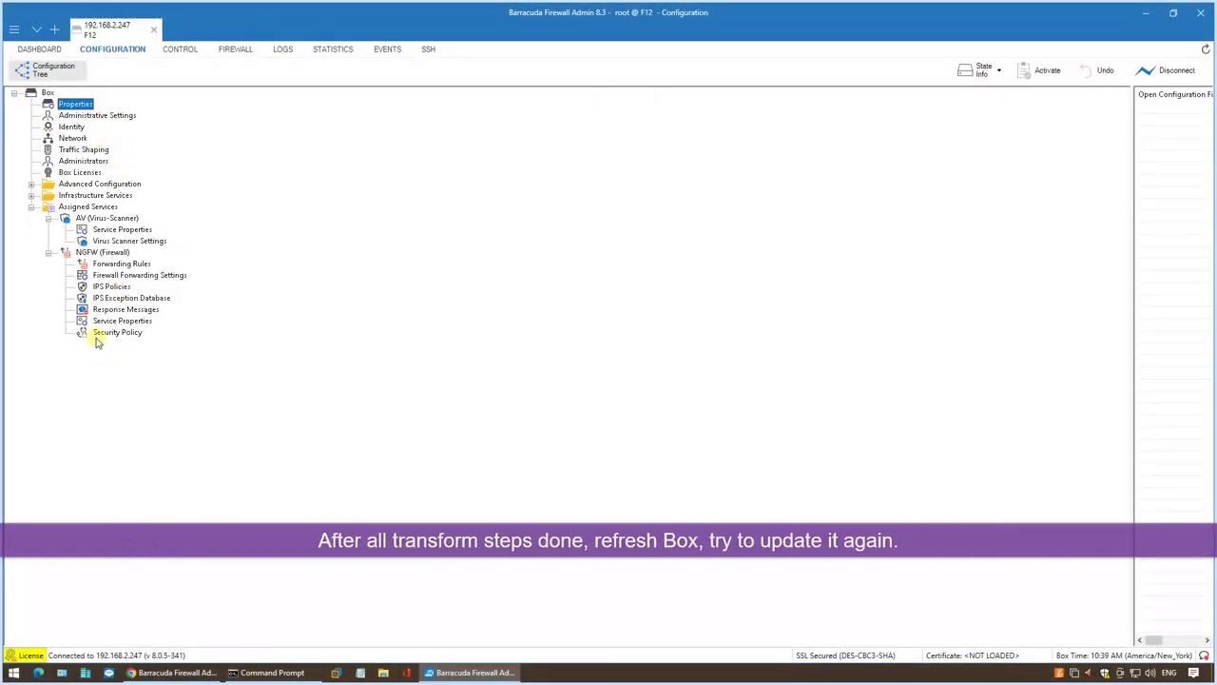
Refresh the complete Box configuration tree, check Assigned Services, and return to the dashboard.
click(48, 94)
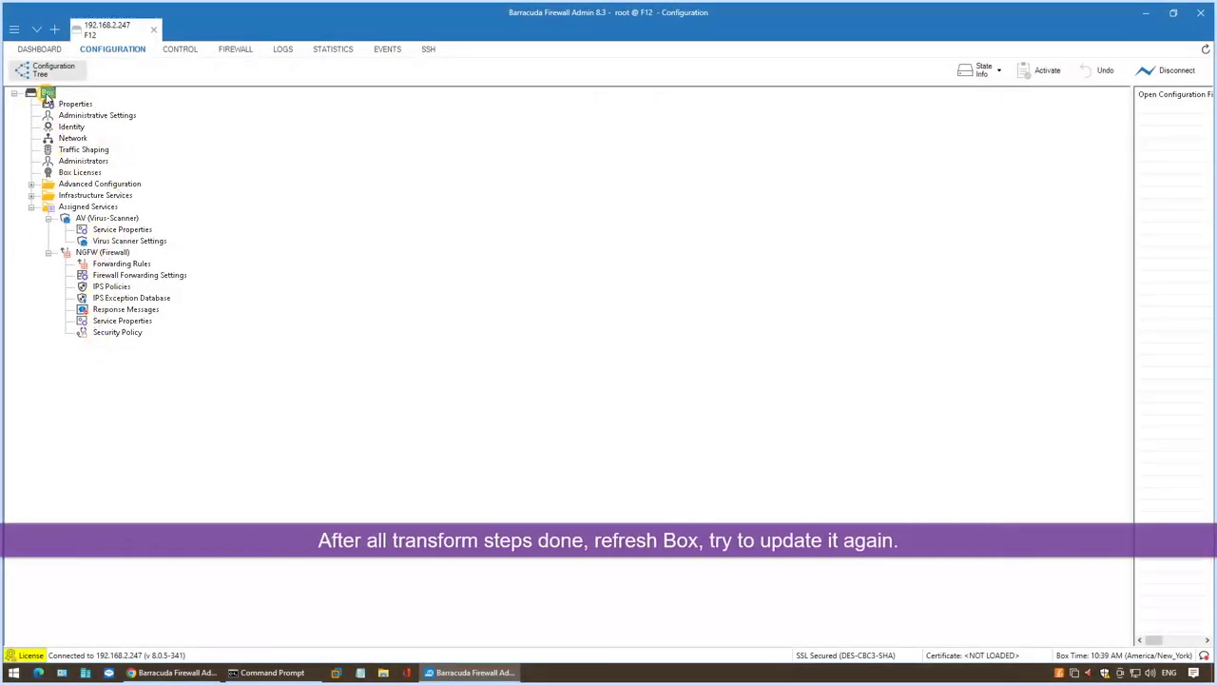
right_click(48, 94)
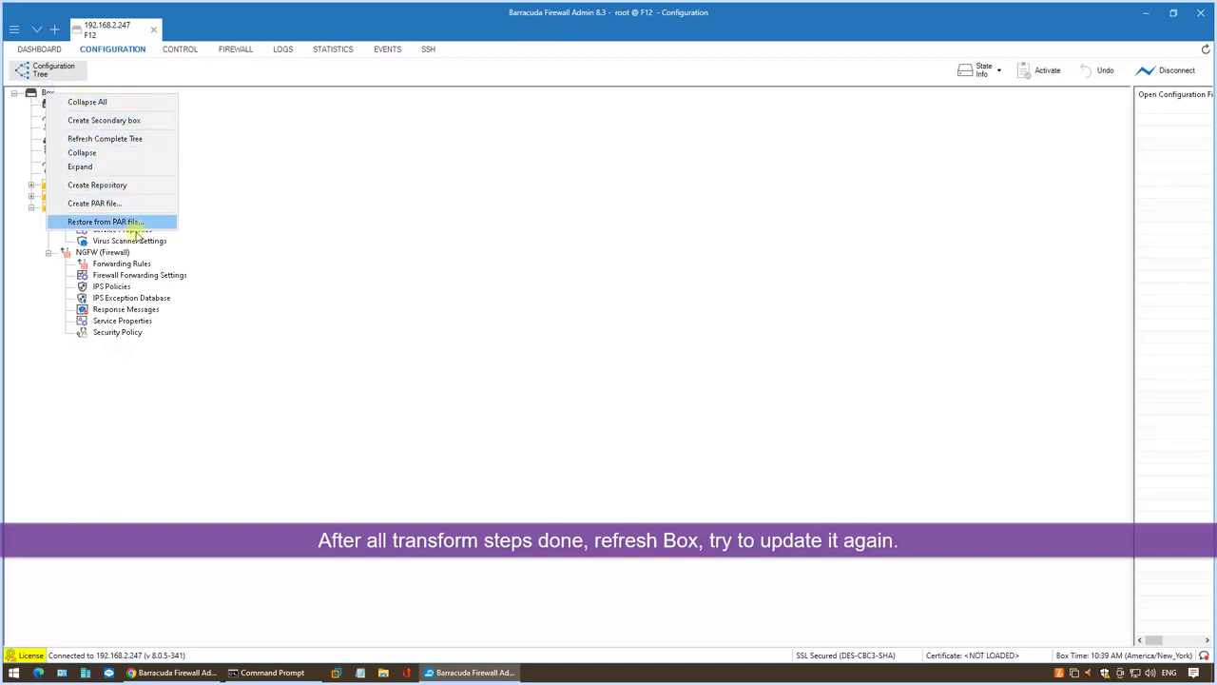
click(160, 139)
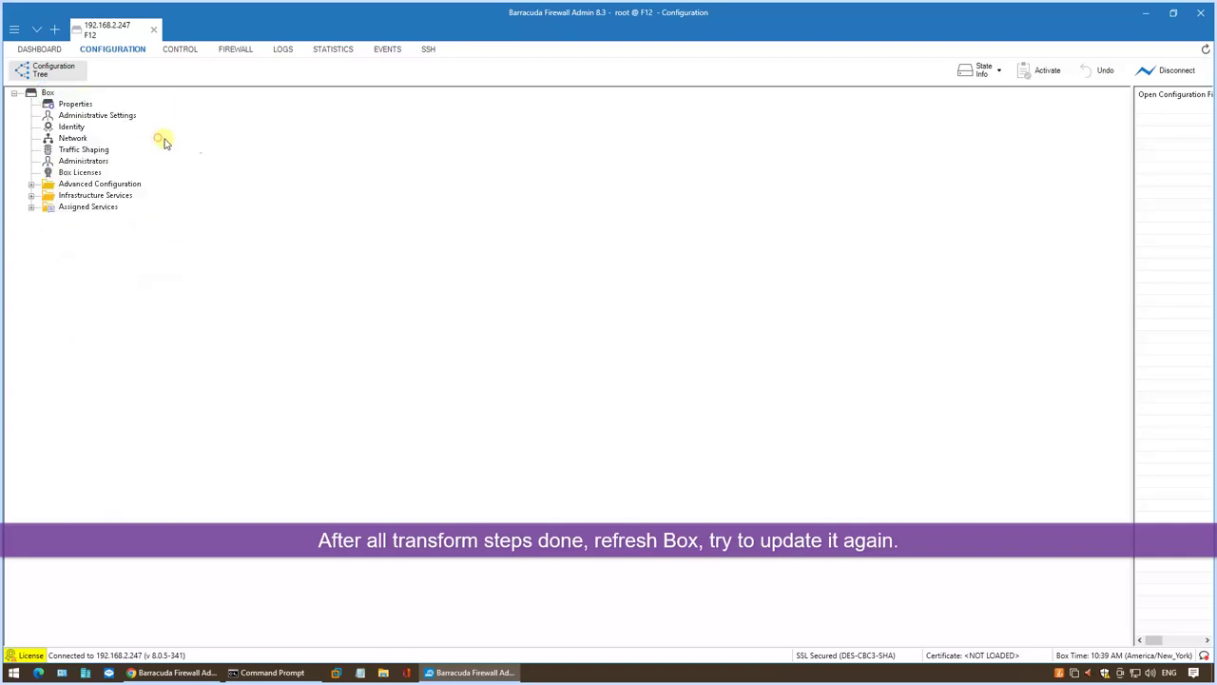
click(32, 207)
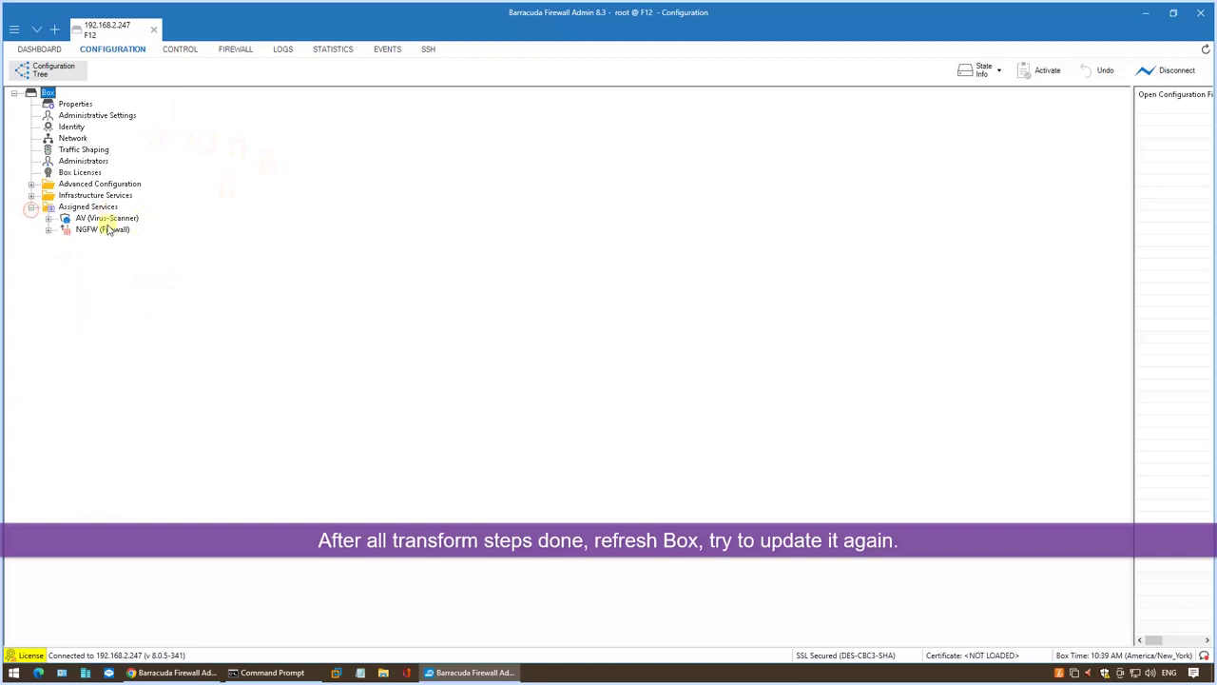
click(45, 54)
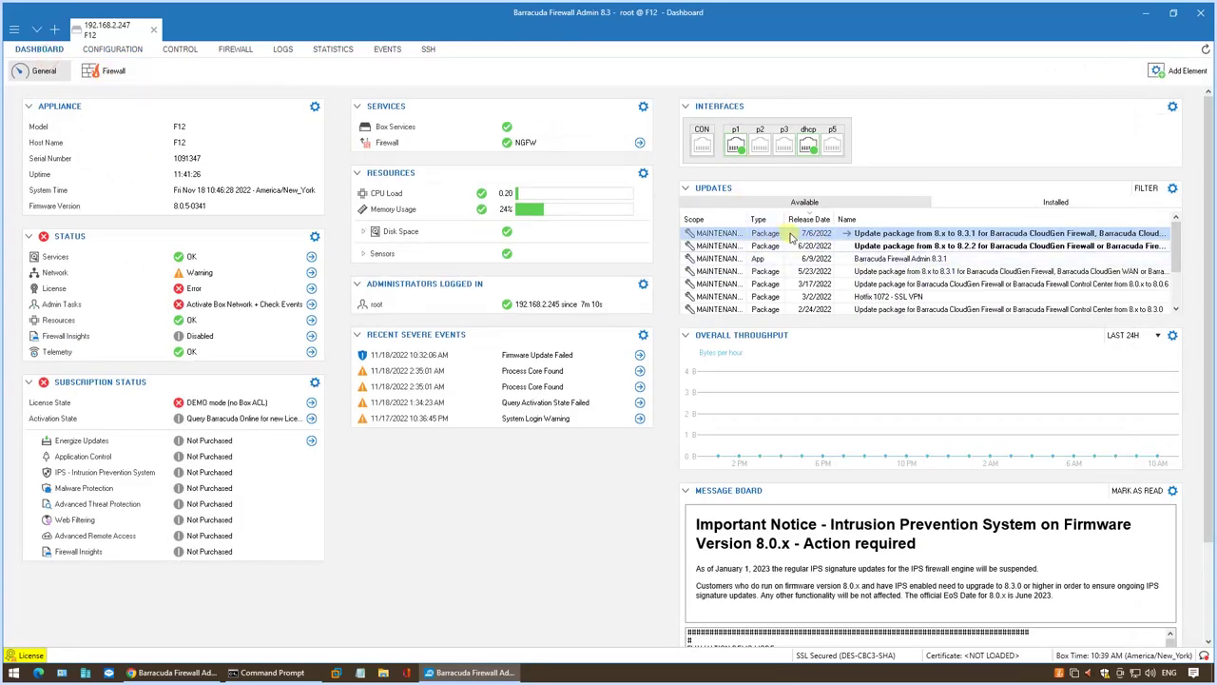
Install the 8.x to 8.3.1 update package.
right_click(844, 239)
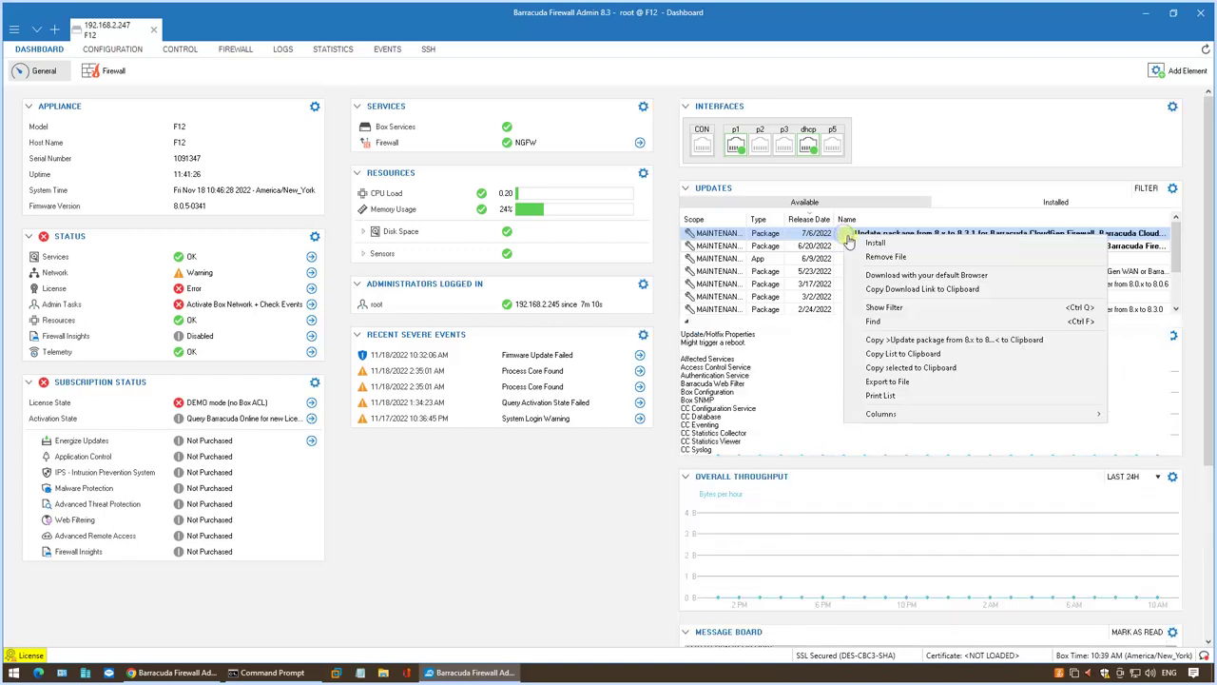
click(857, 244)
click(700, 392)
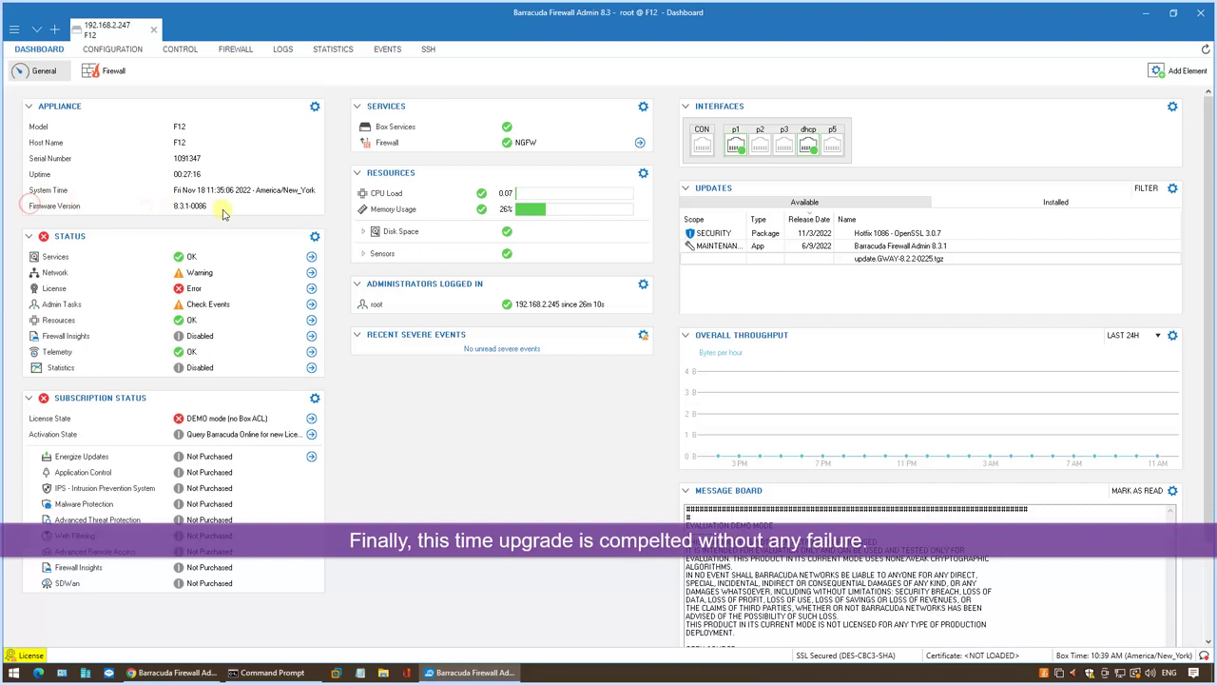
Download and install Hotfix 1086.
click(738, 234)
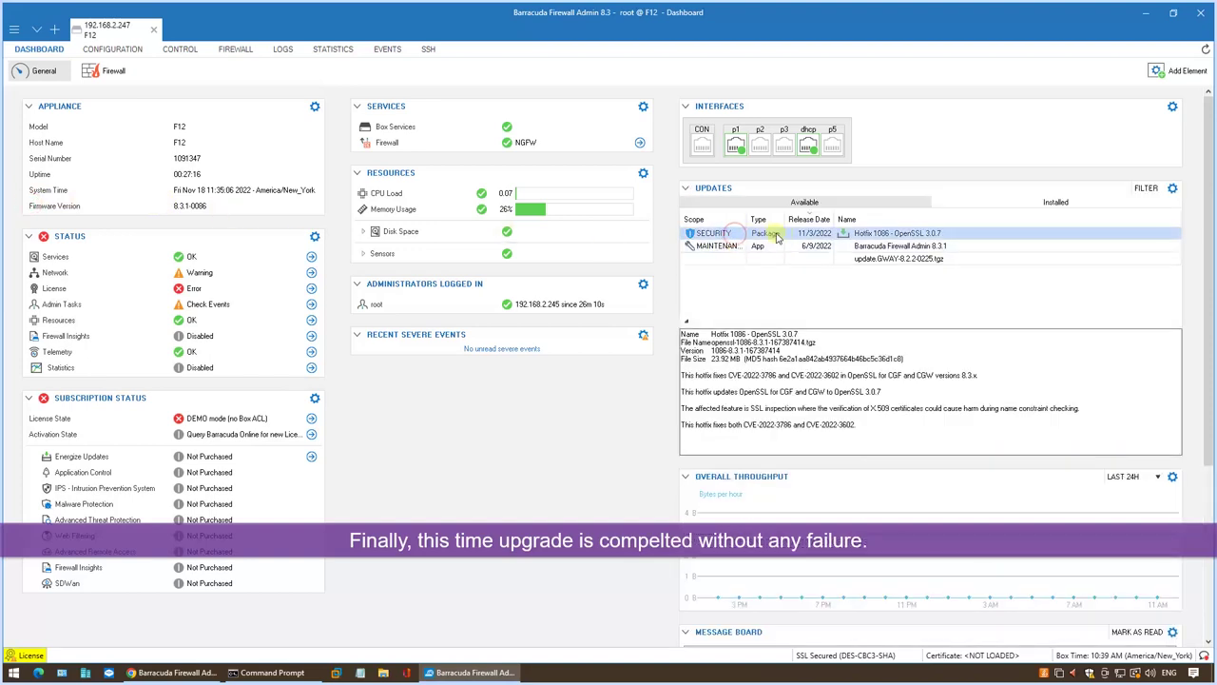
right_click(837, 238)
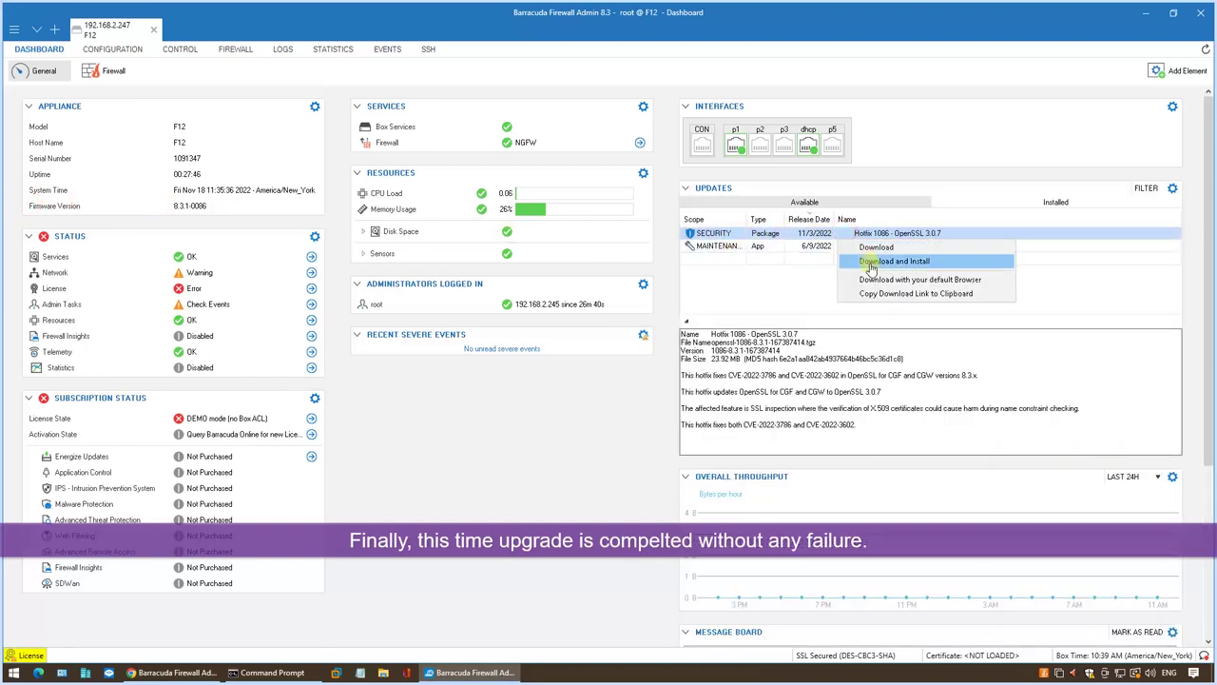
click(869, 263)
click(689, 374)
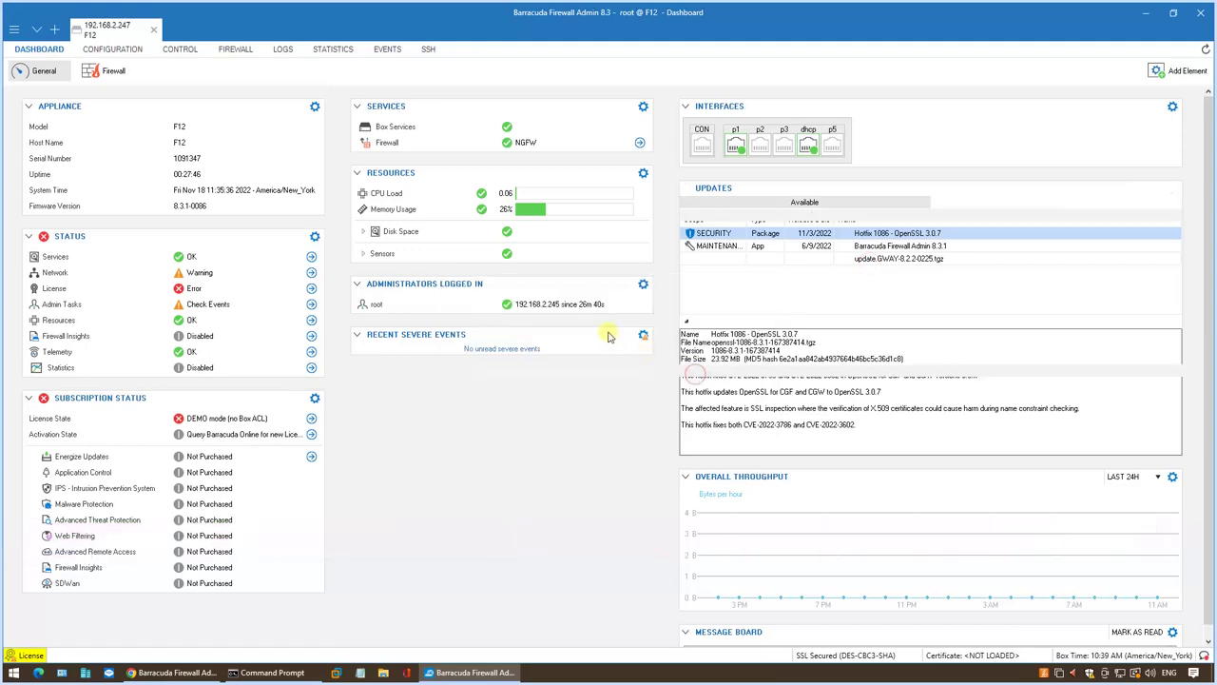